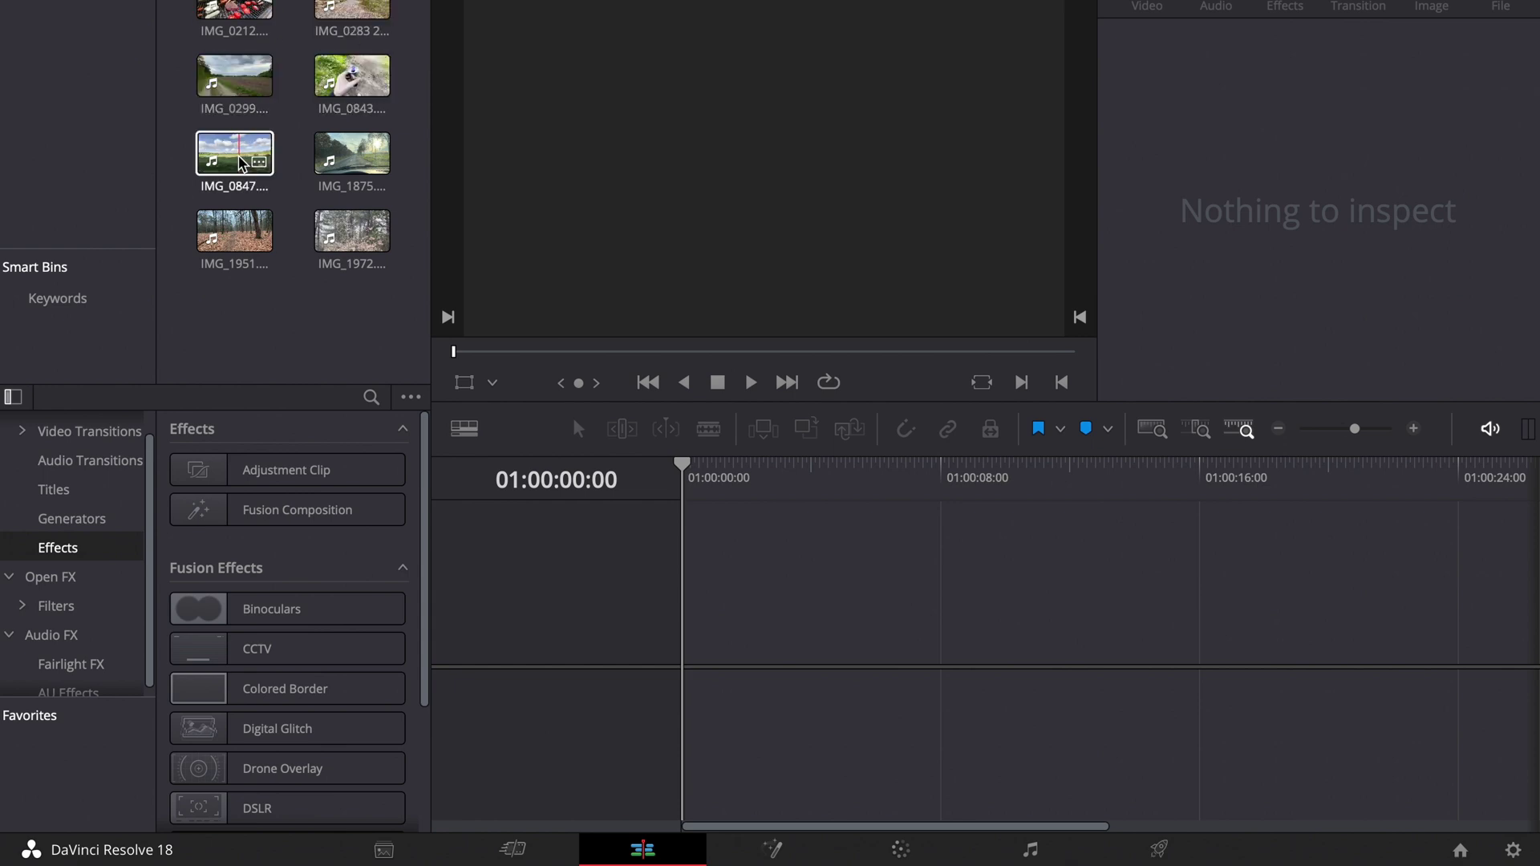
# Place IMG_0847 on a new Timeline 1 and bring it up on the Color page
pyautogui.moveTo(242, 163); pyautogui.dragTo(706, 634)
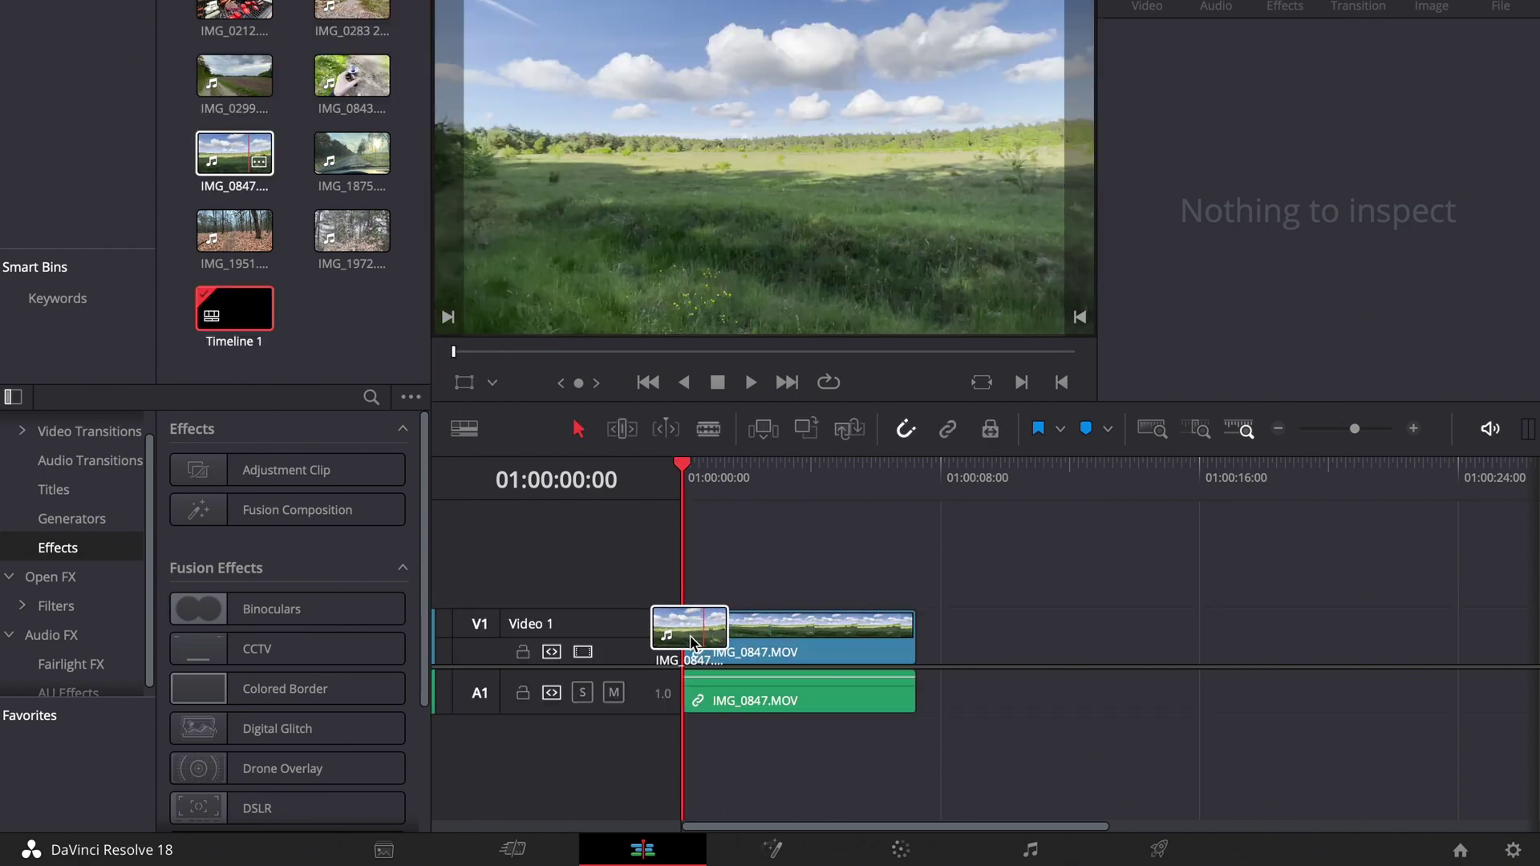
pyautogui.click(899, 848)
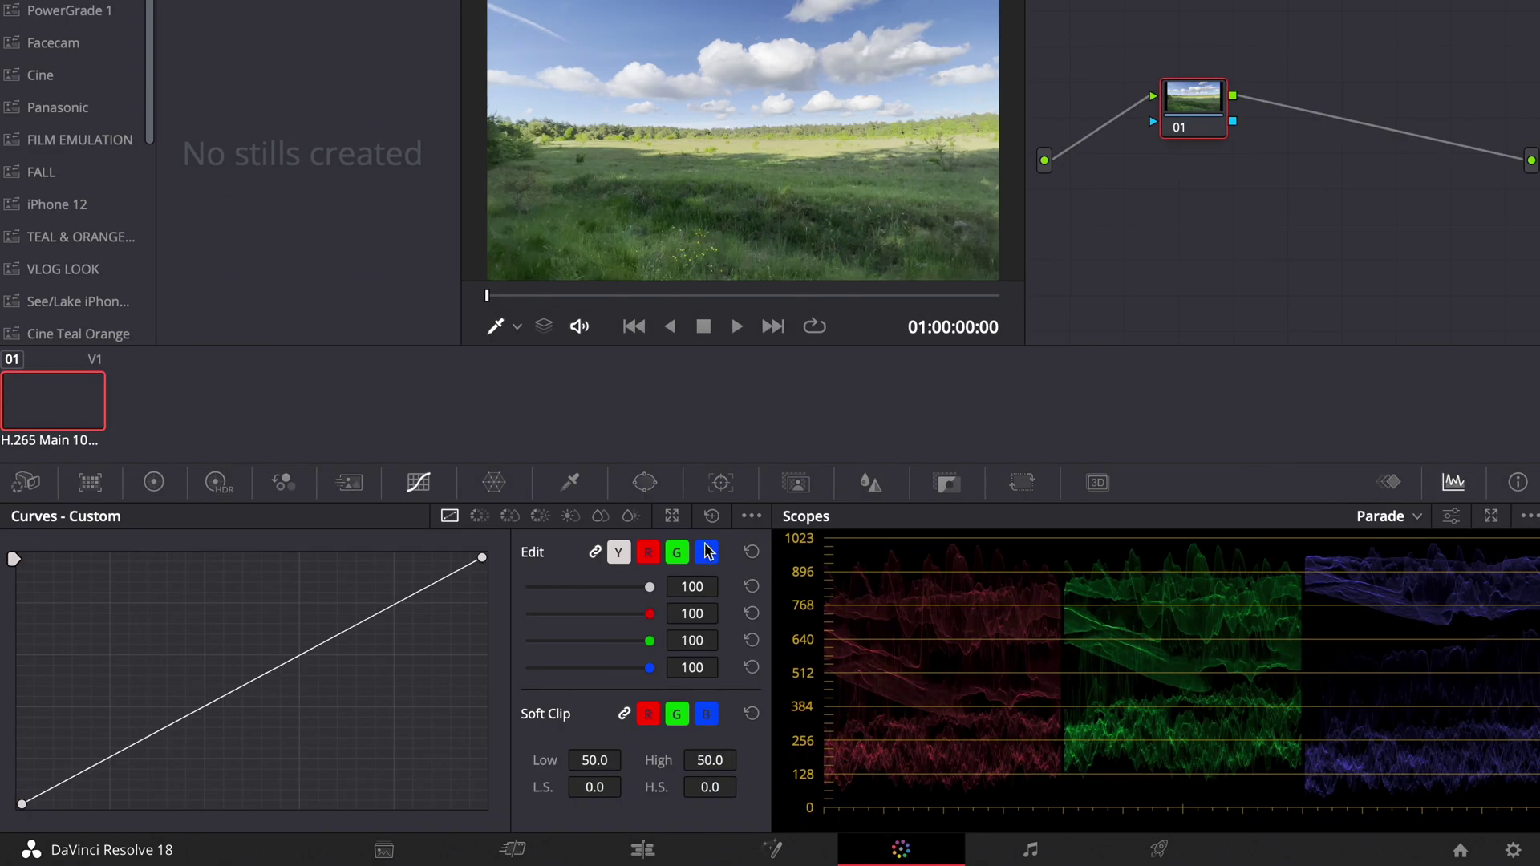
# Raise saturation to about 63.20 and slightly lower the shadows and midtones on the custom curve
pyautogui.click(153, 482)
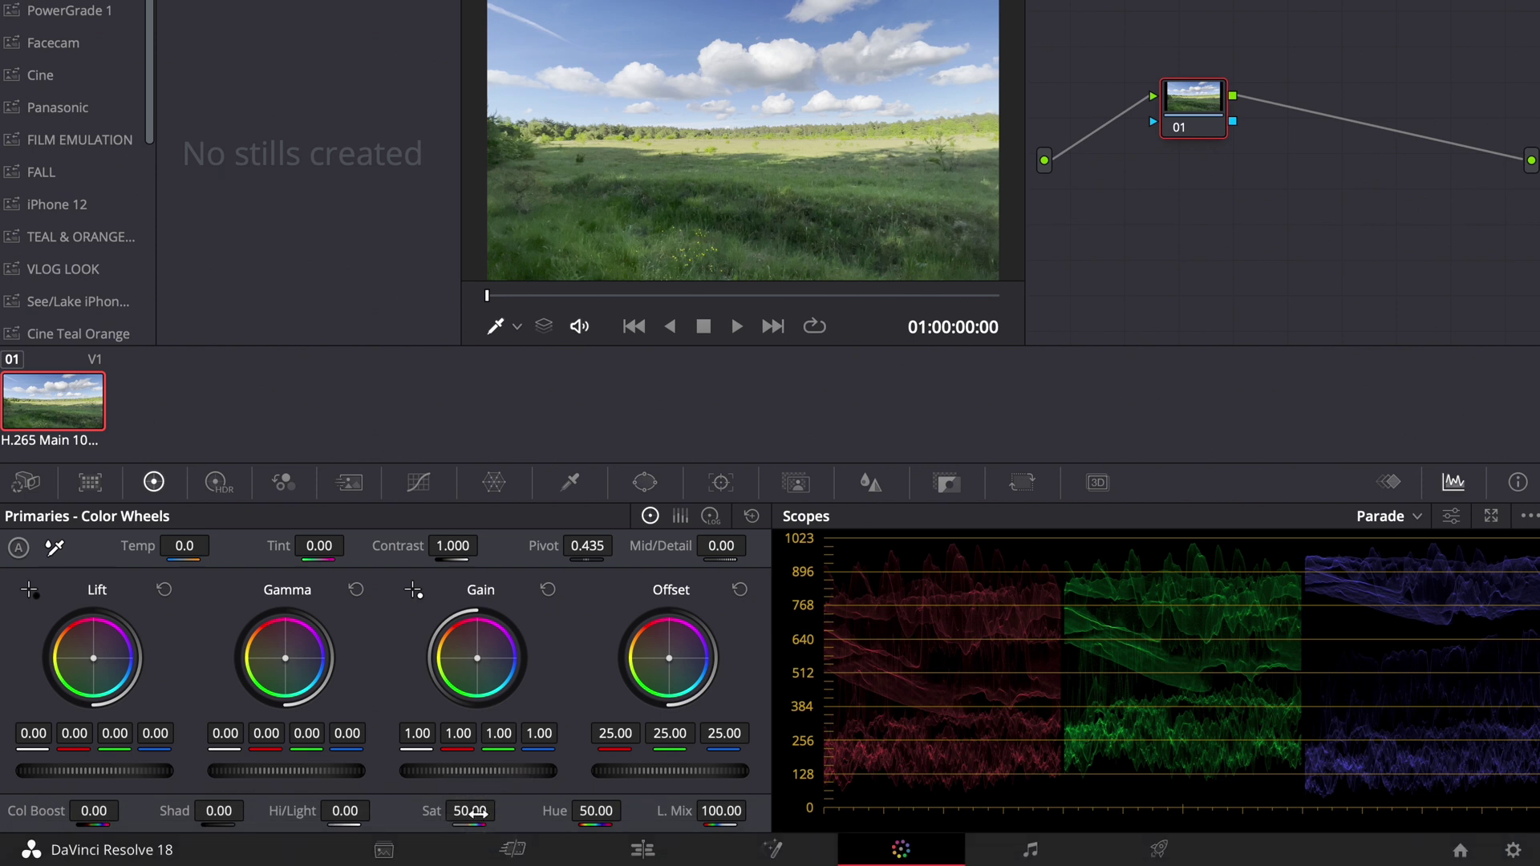
pyautogui.moveTo(473, 811); pyautogui.dragTo(526, 811)
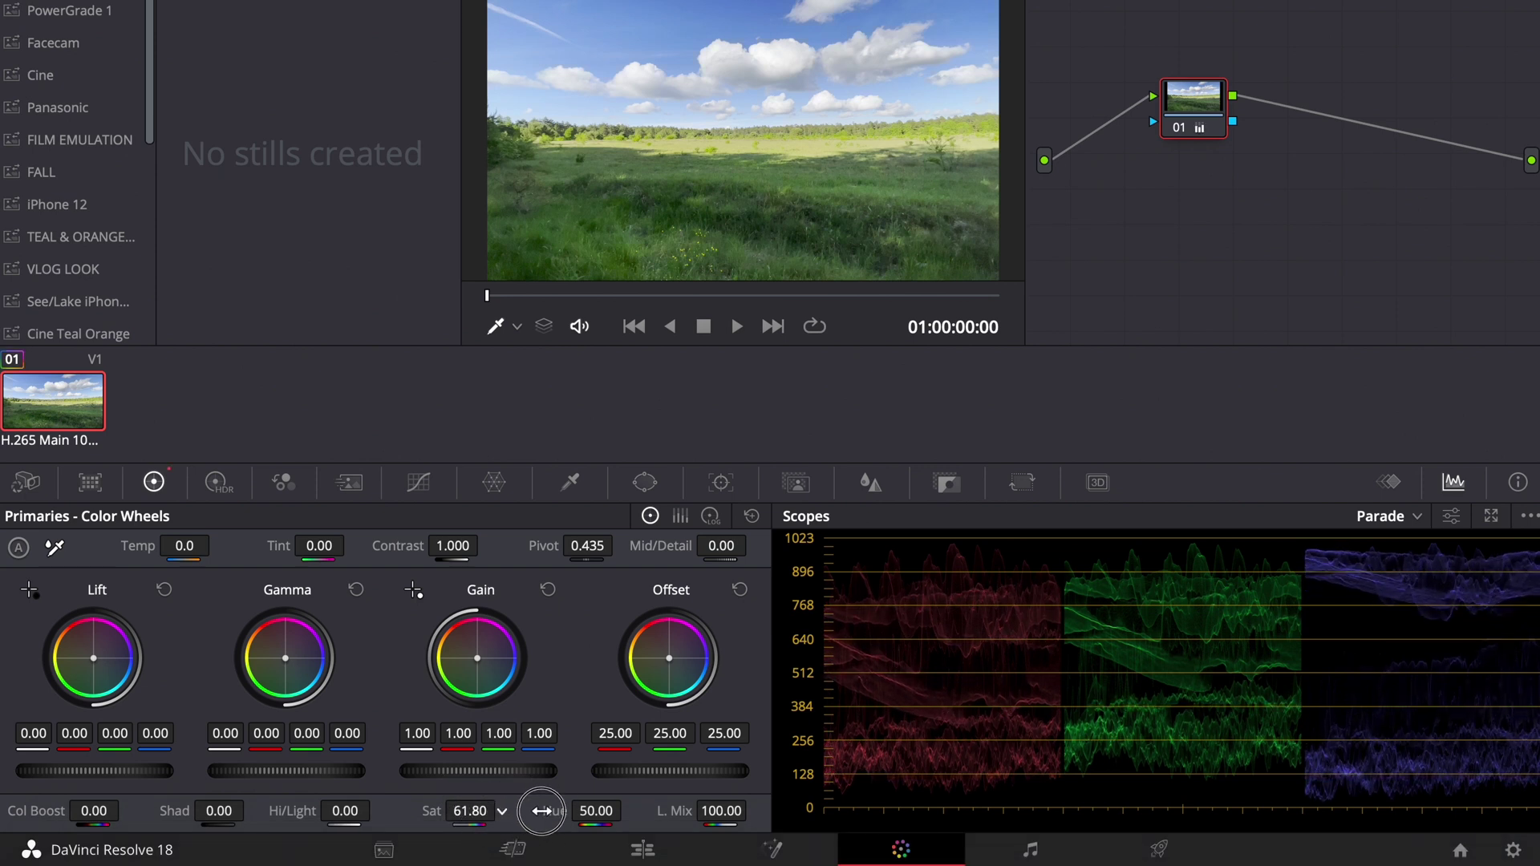
pyautogui.click(424, 486)
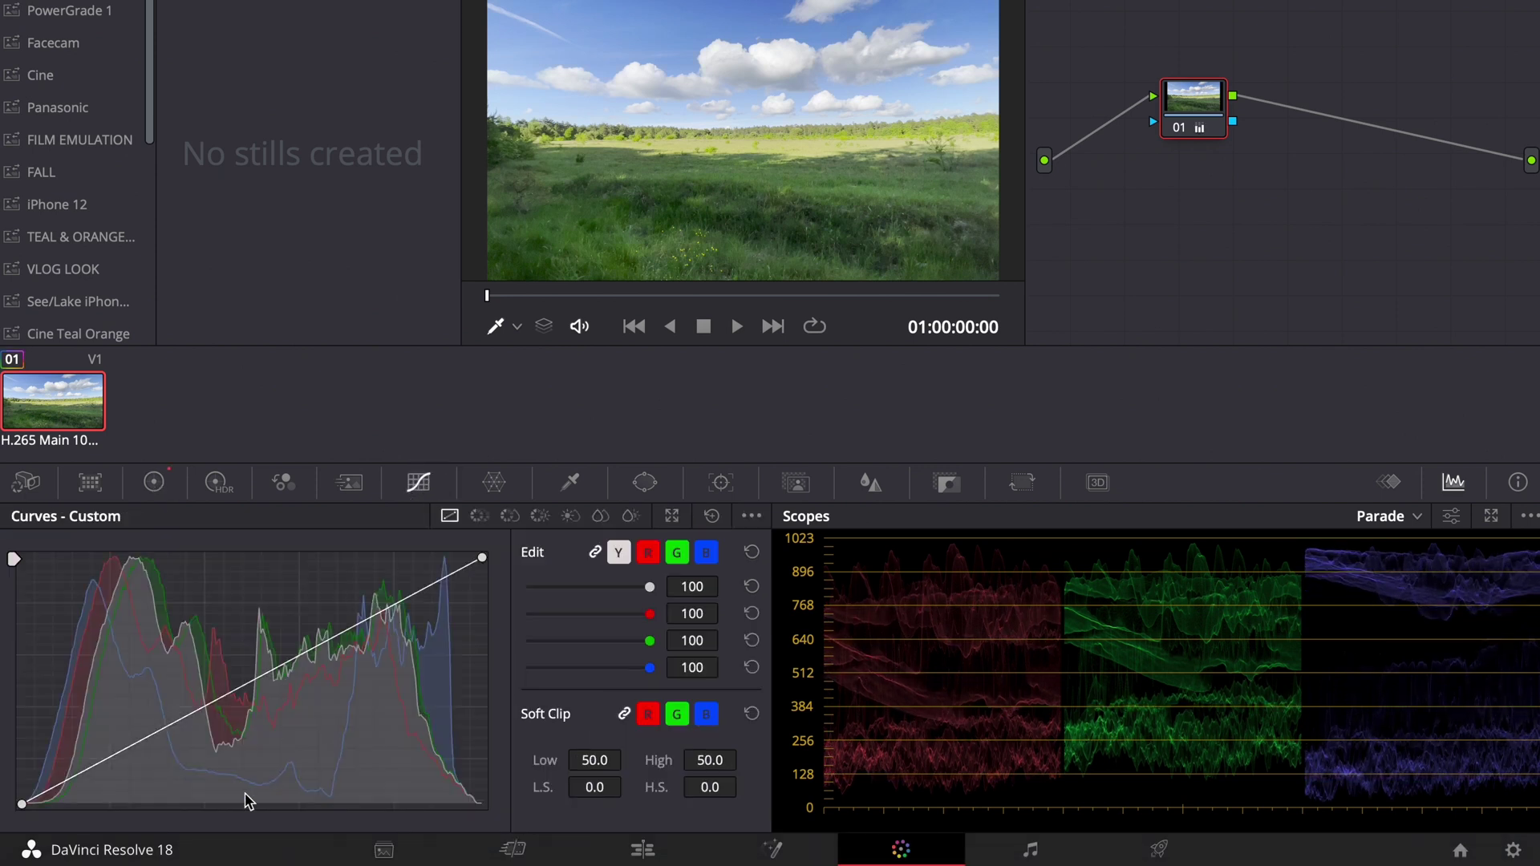
pyautogui.moveTo(120, 759); pyautogui.dragTo(122, 764)
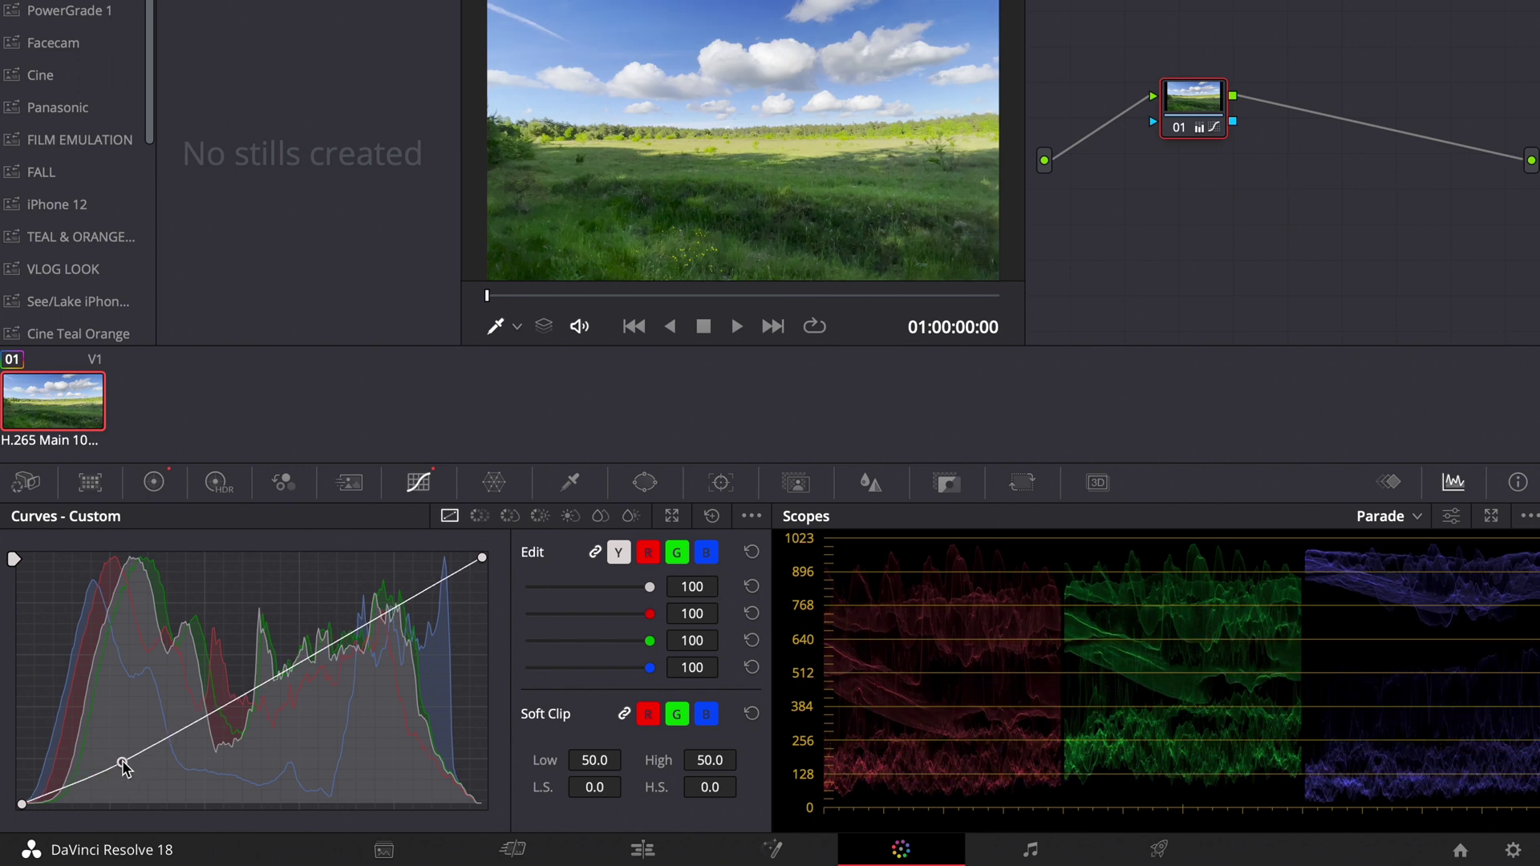
pyautogui.moveTo(343, 636); pyautogui.dragTo(332, 642)
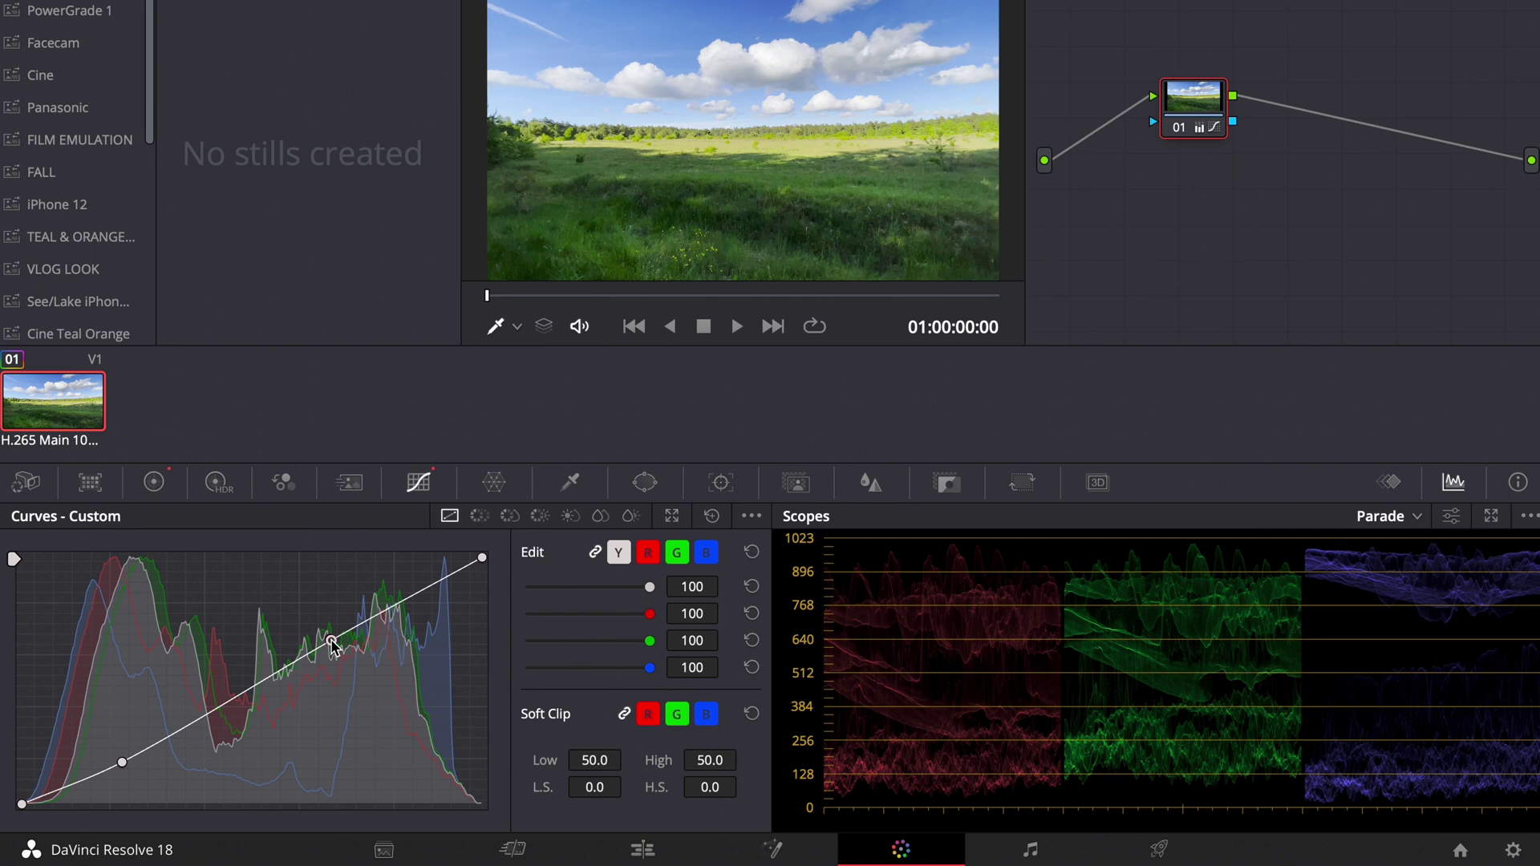
# Nudge the Lift, Gamma and Gain balances warmer, cutting blue in the highlights
pyautogui.click(153, 482)
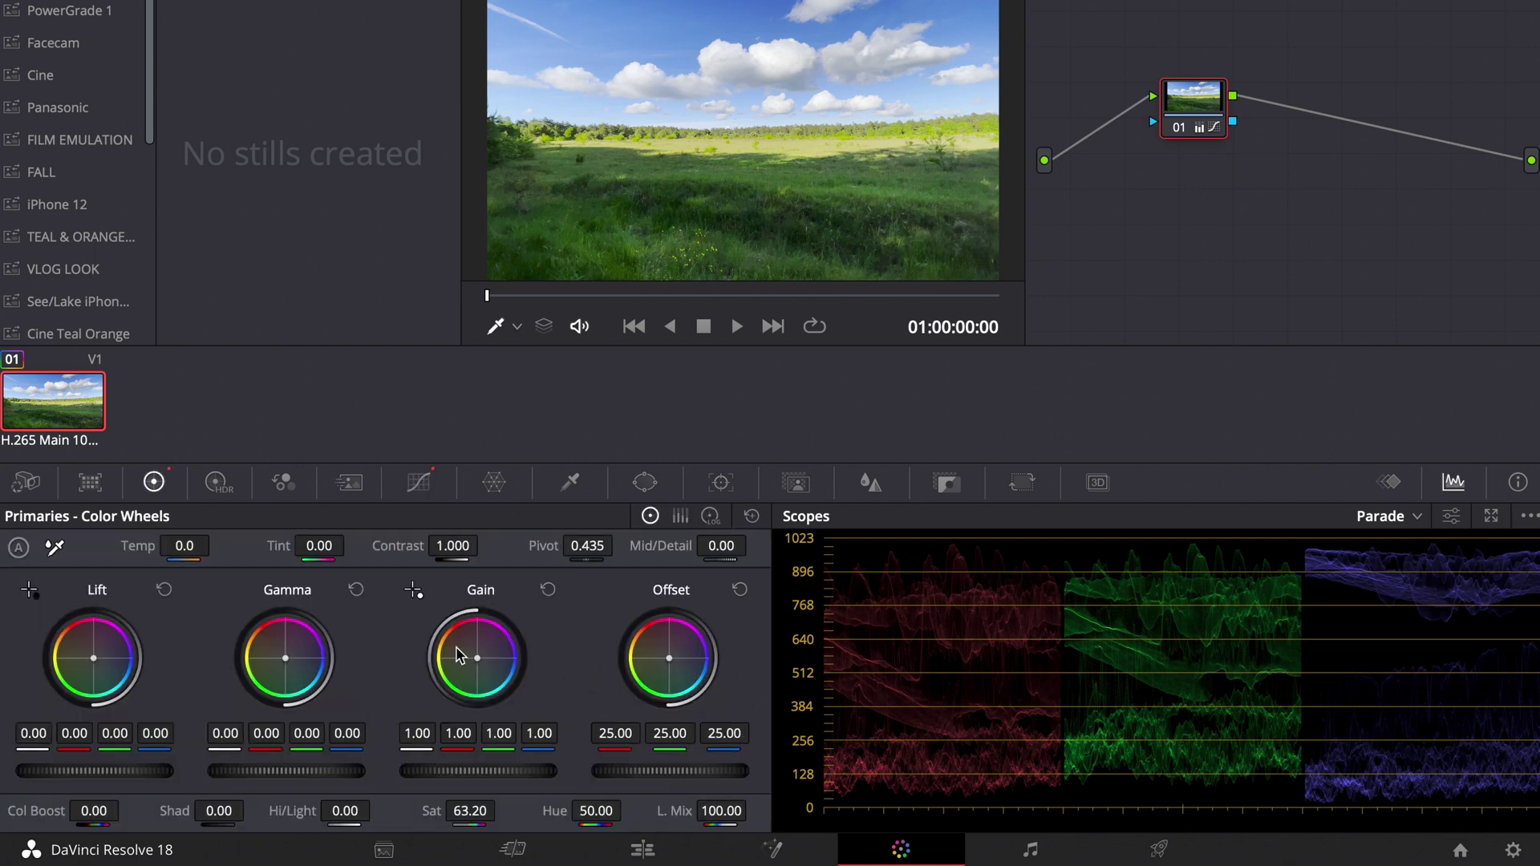
pyautogui.moveTo(94, 655); pyautogui.dragTo(105, 666)
pyautogui.moveTo(294, 672); pyautogui.dragTo(269, 660)
pyautogui.moveTo(419, 688); pyautogui.dragTo(412, 690)
# Scrub the clip to check the grade, then bring up node options to reset it
pyautogui.moveTo(625, 291)
pyautogui.mouseDown()
pyautogui.moveTo(653, 288)
pyautogui.moveTo(591, 285)
pyautogui.moveTo(672, 303)
pyautogui.moveTo(611, 309)
pyautogui.mouseUp()
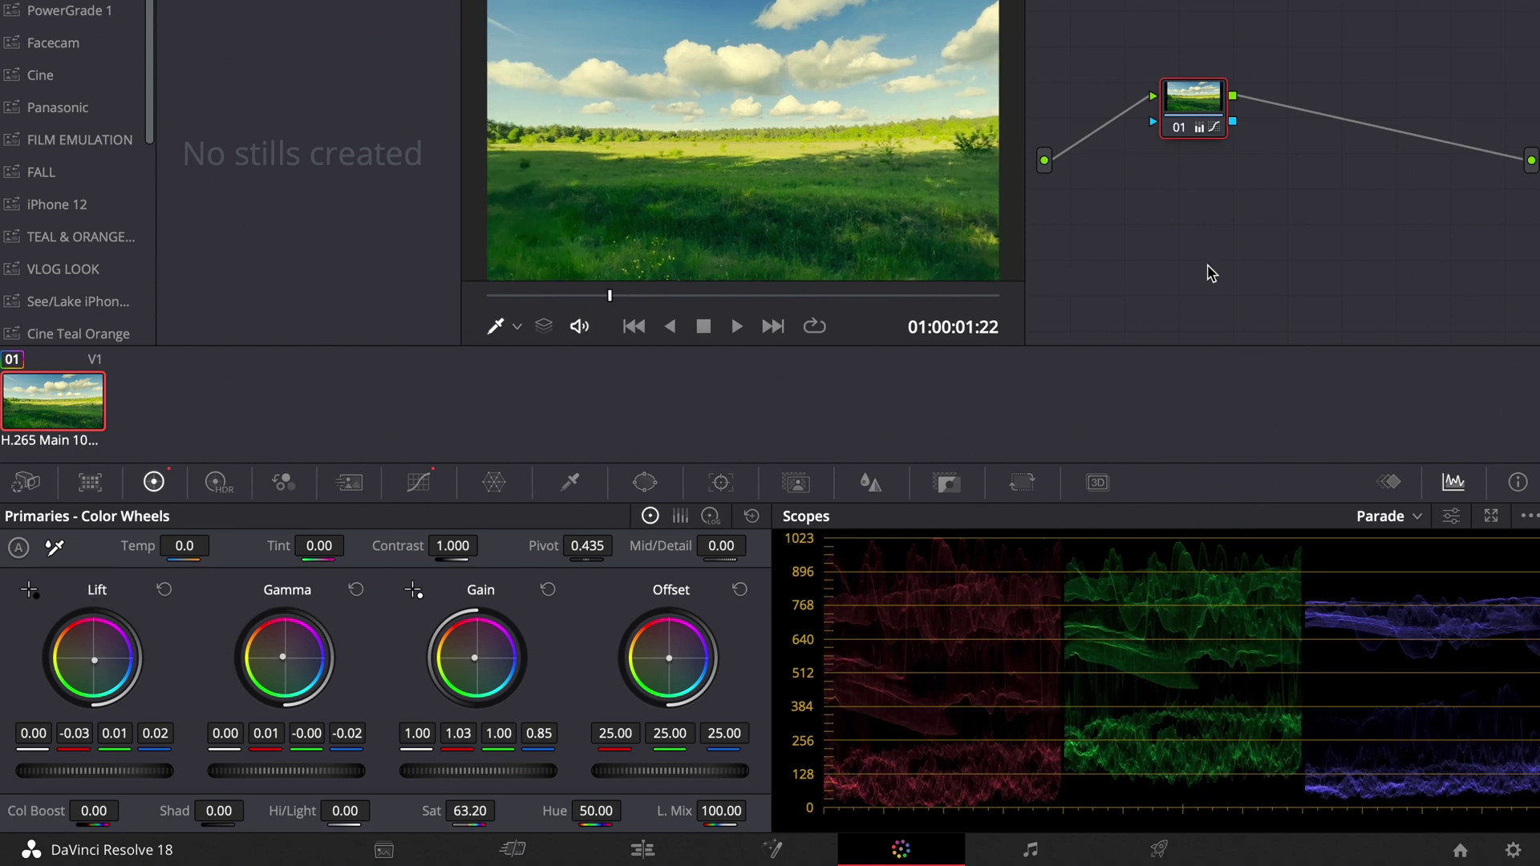
pyautogui.press('Left')
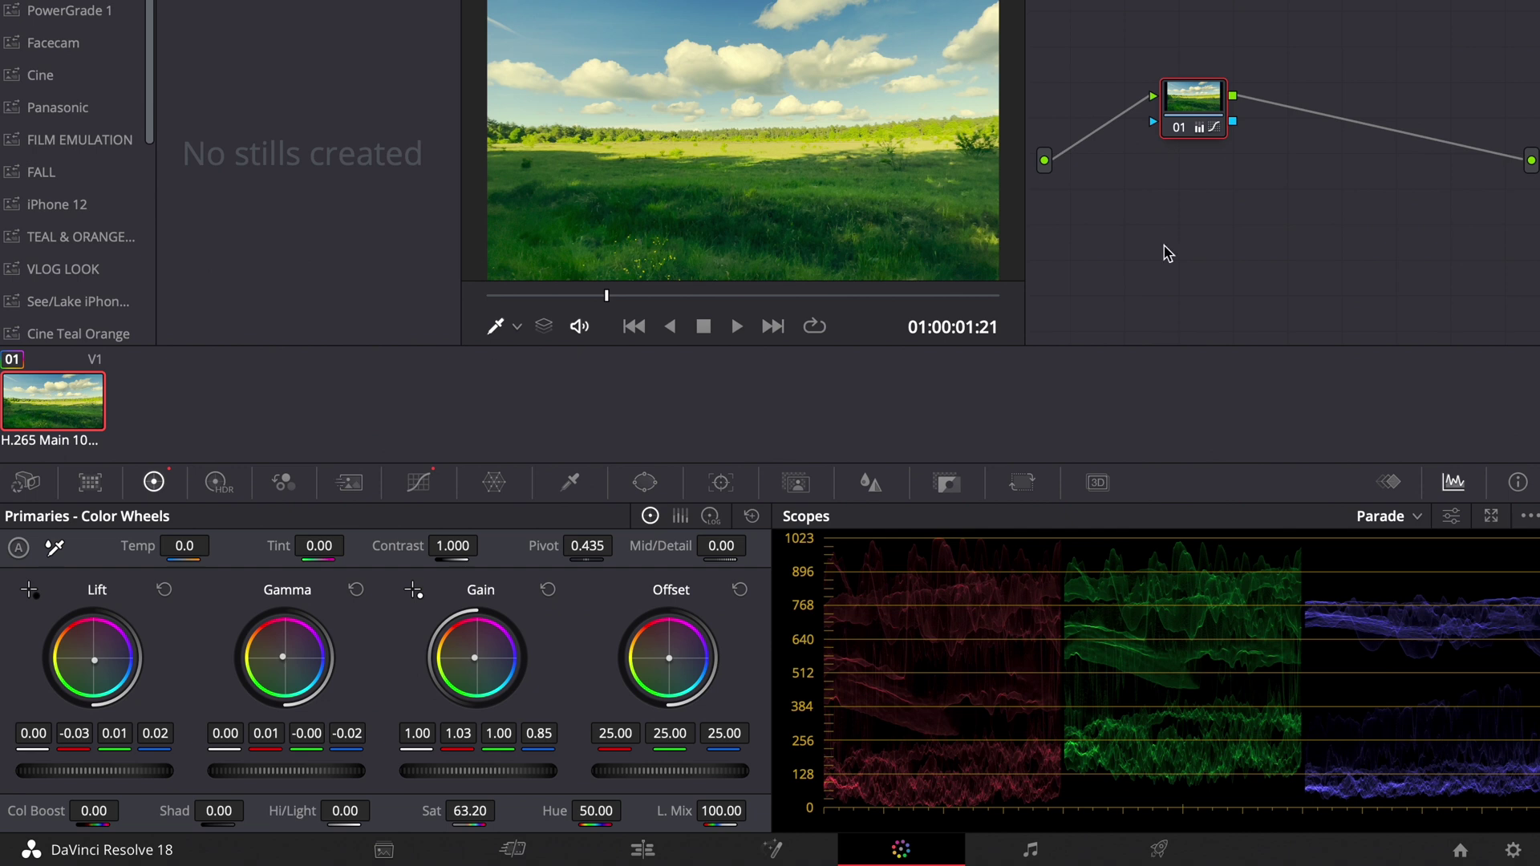
pyautogui.rightClick(1244, 247)
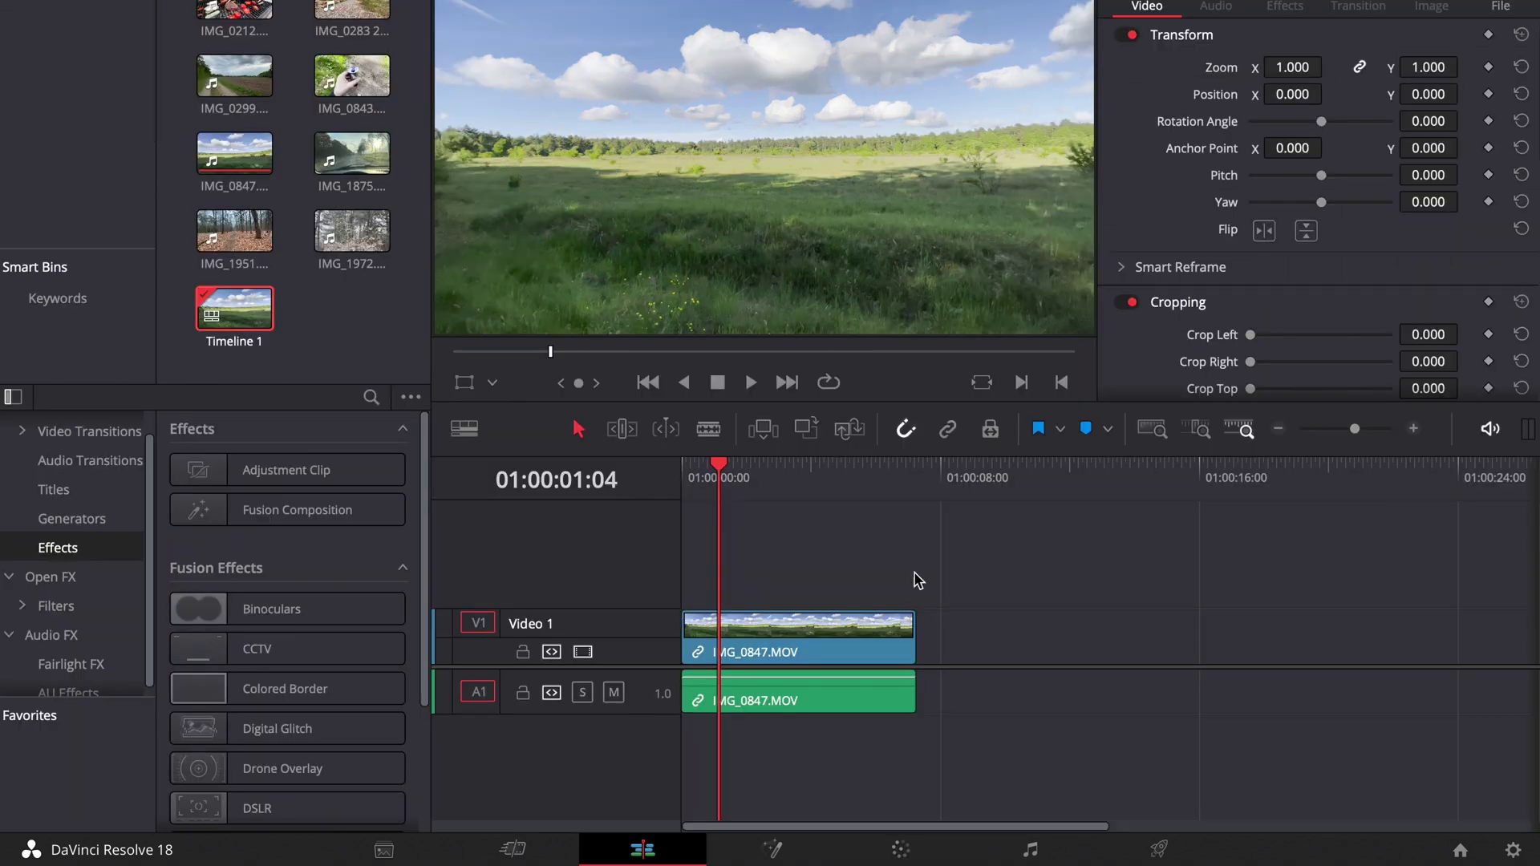
# Delete the old timeline clips and select every Media Pool clip except Timeline 1
pyautogui.moveTo(919, 580); pyautogui.dragTo(814, 708)
pyautogui.press('Delete')
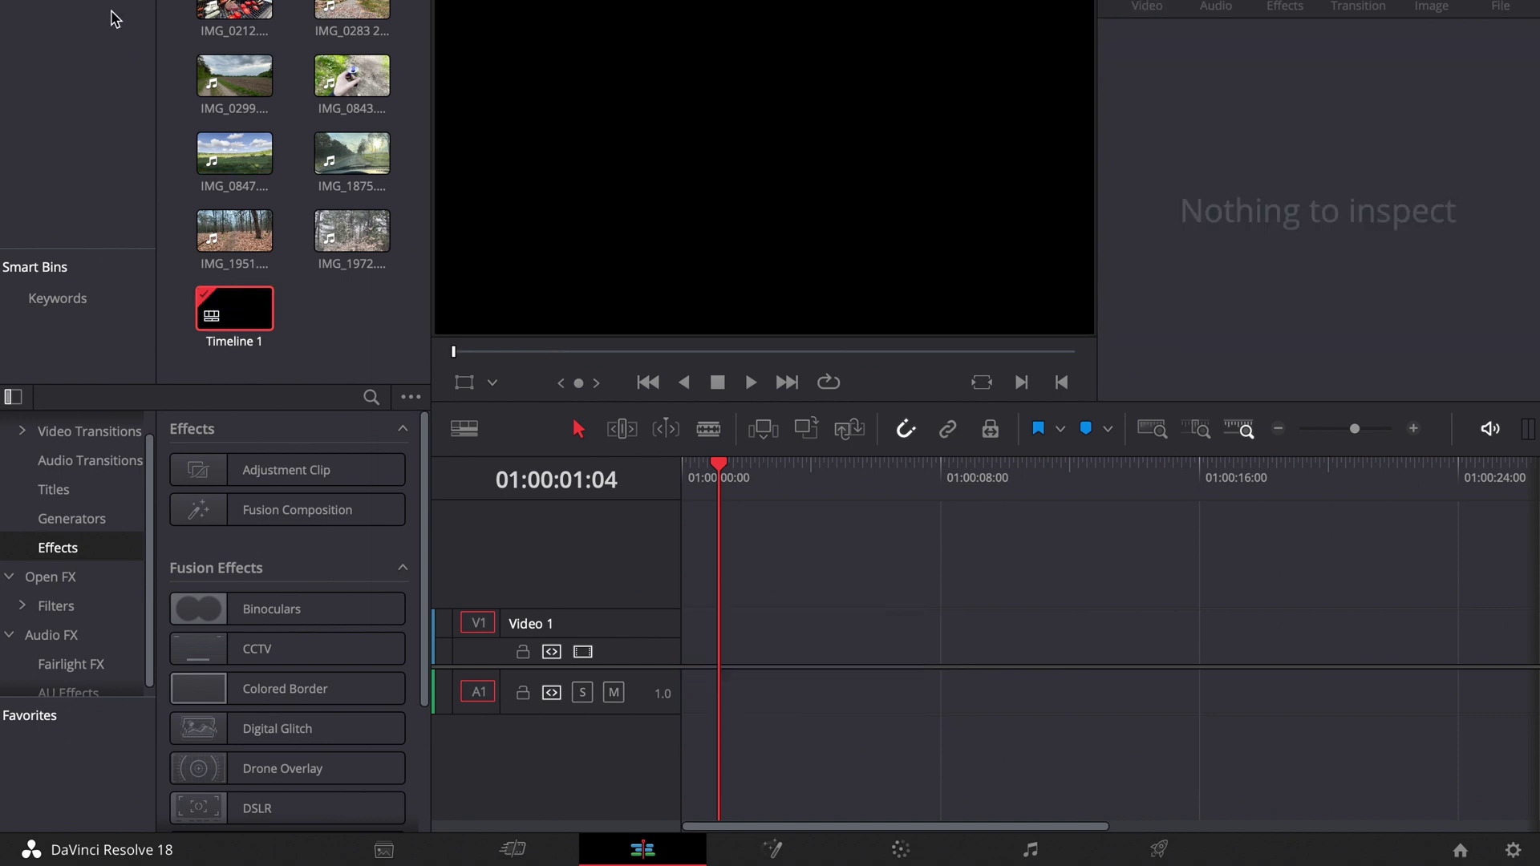
pyautogui.click(173, 17)
pyautogui.hotkey('ctrl', 'a')
pyautogui.moveTo(255, 8); pyautogui.dragTo(241, 121)
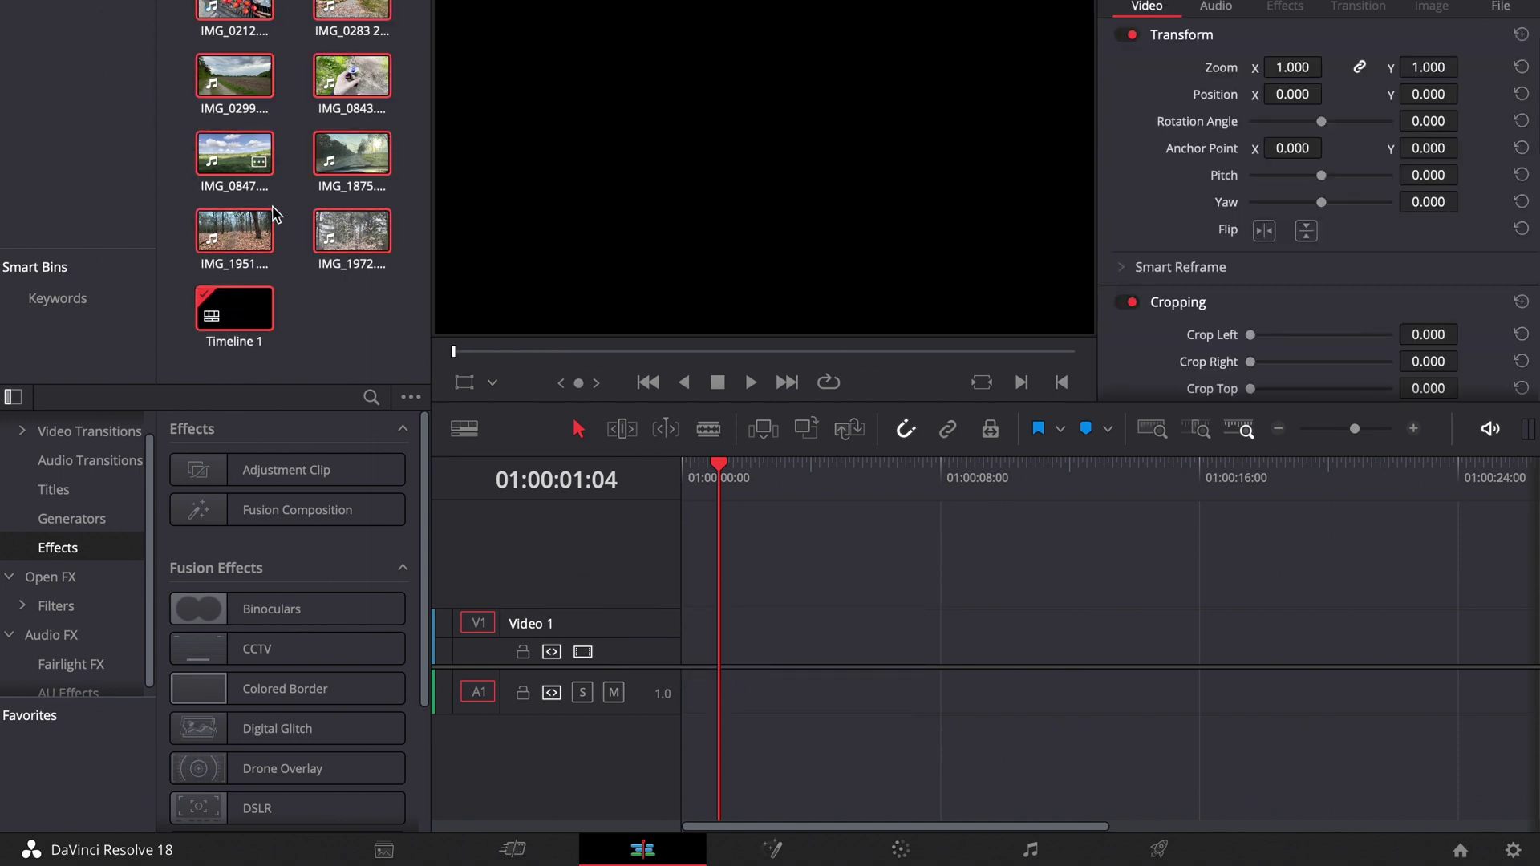
pyautogui.keyDown('ctrl'); pyautogui.click(239, 311); pyautogui.keyUp('ctrl')
# Add all selected clips to Timeline 1, zoom out to see them, and return to the start
pyautogui.moveTo(231, 14); pyautogui.dragTo(670, 629)
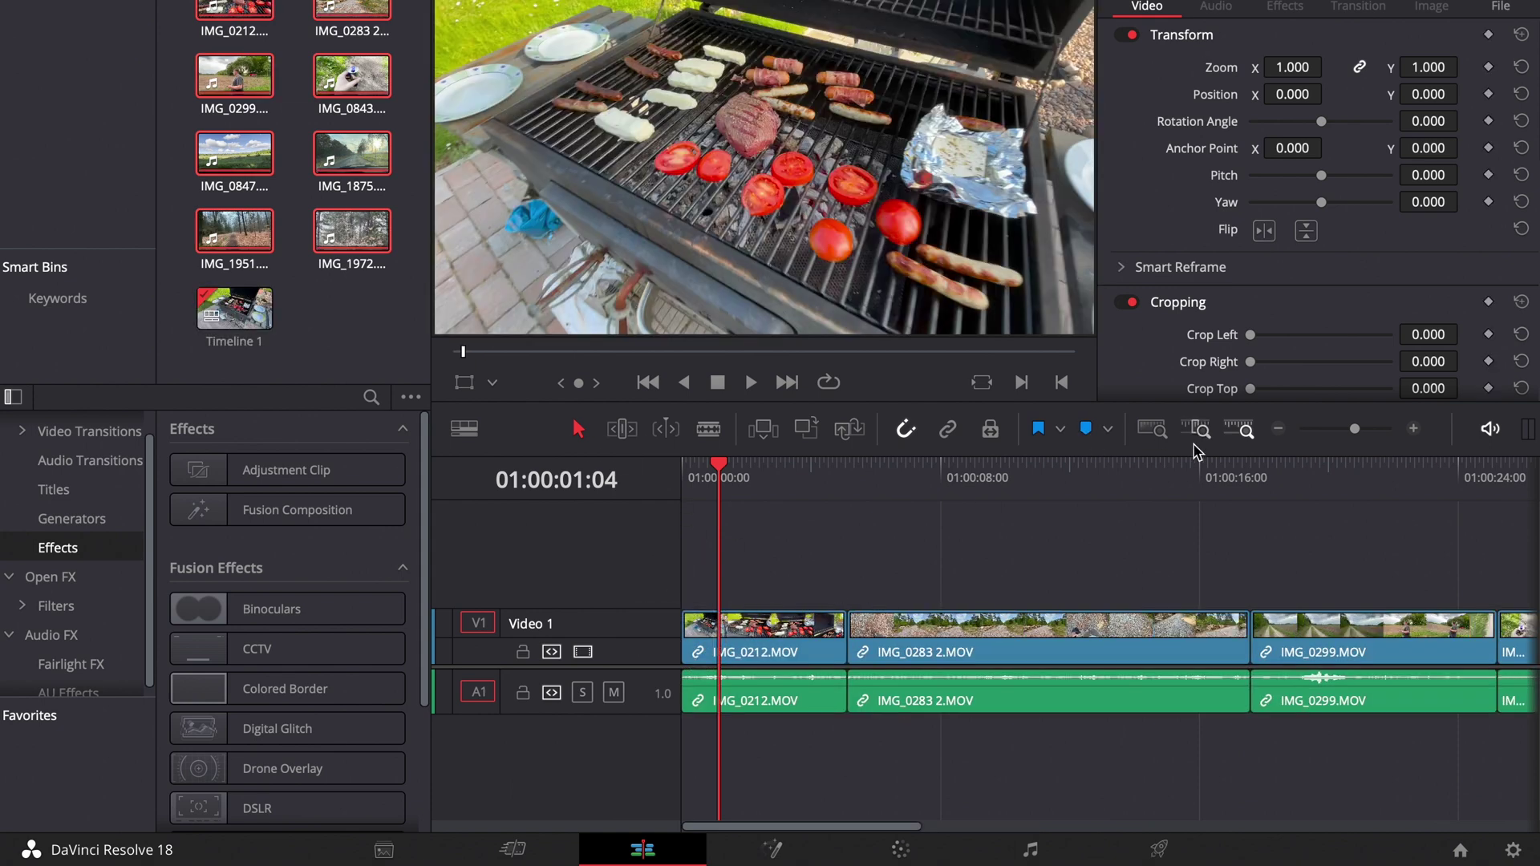
pyautogui.click(1279, 431)
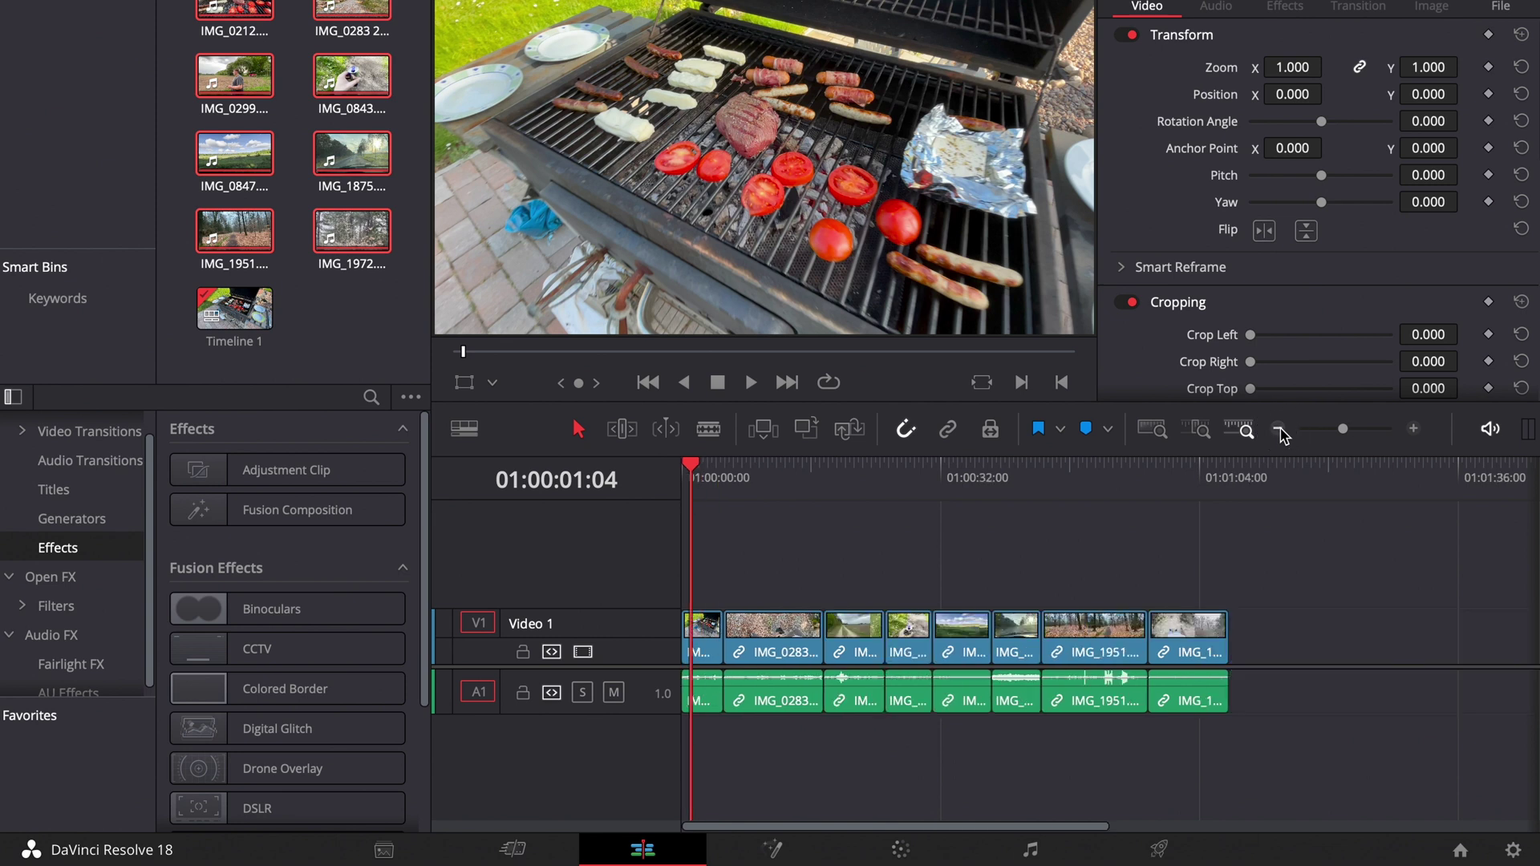
pyautogui.press('Home')
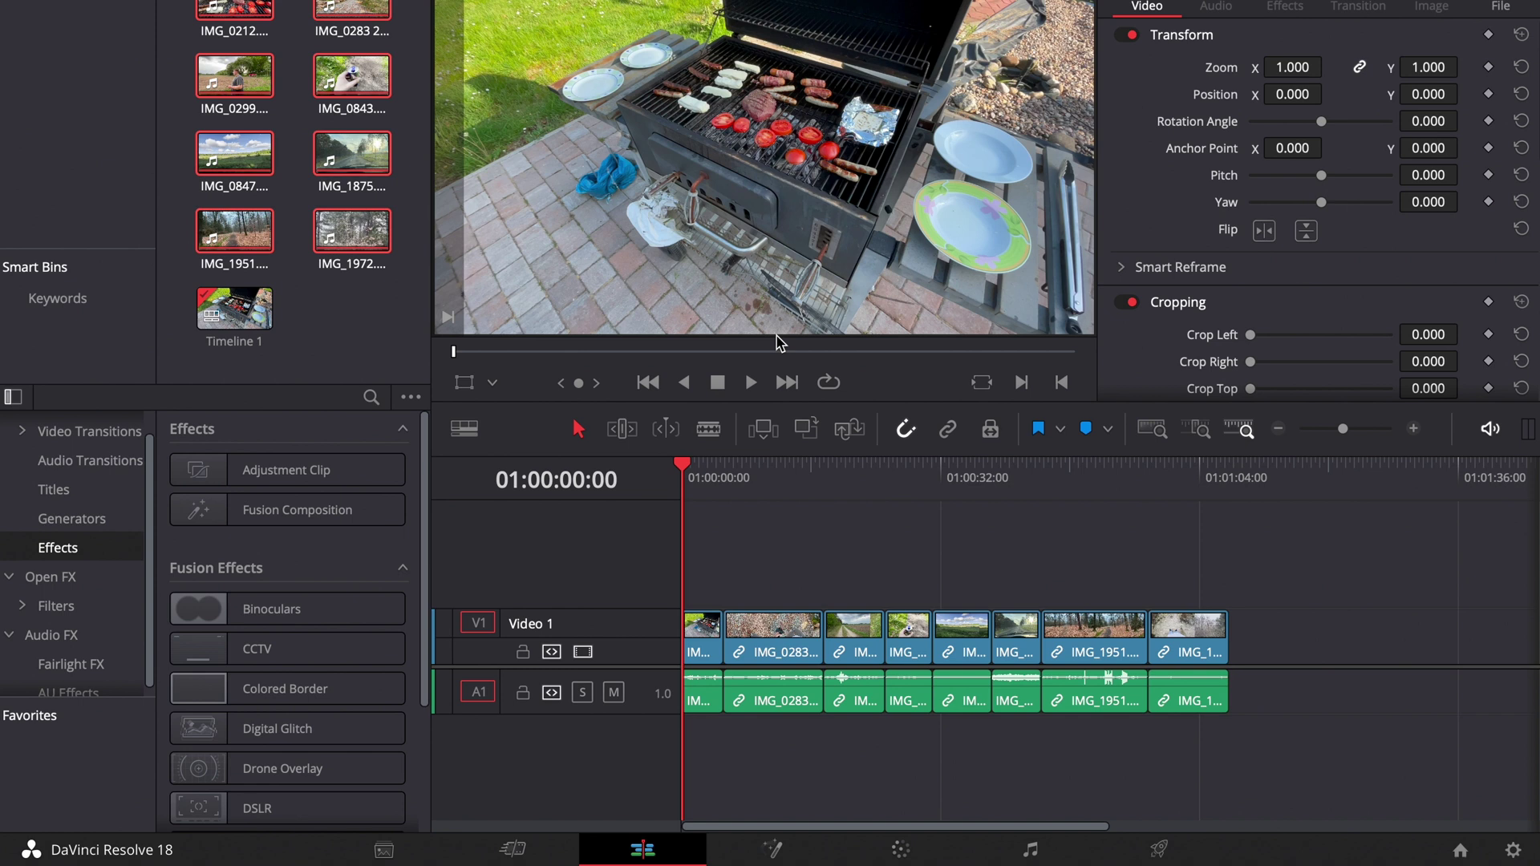
# Set the project's color science to DaVinci YRGB Color Managed in Color Management settings
pyautogui.click(1513, 851)
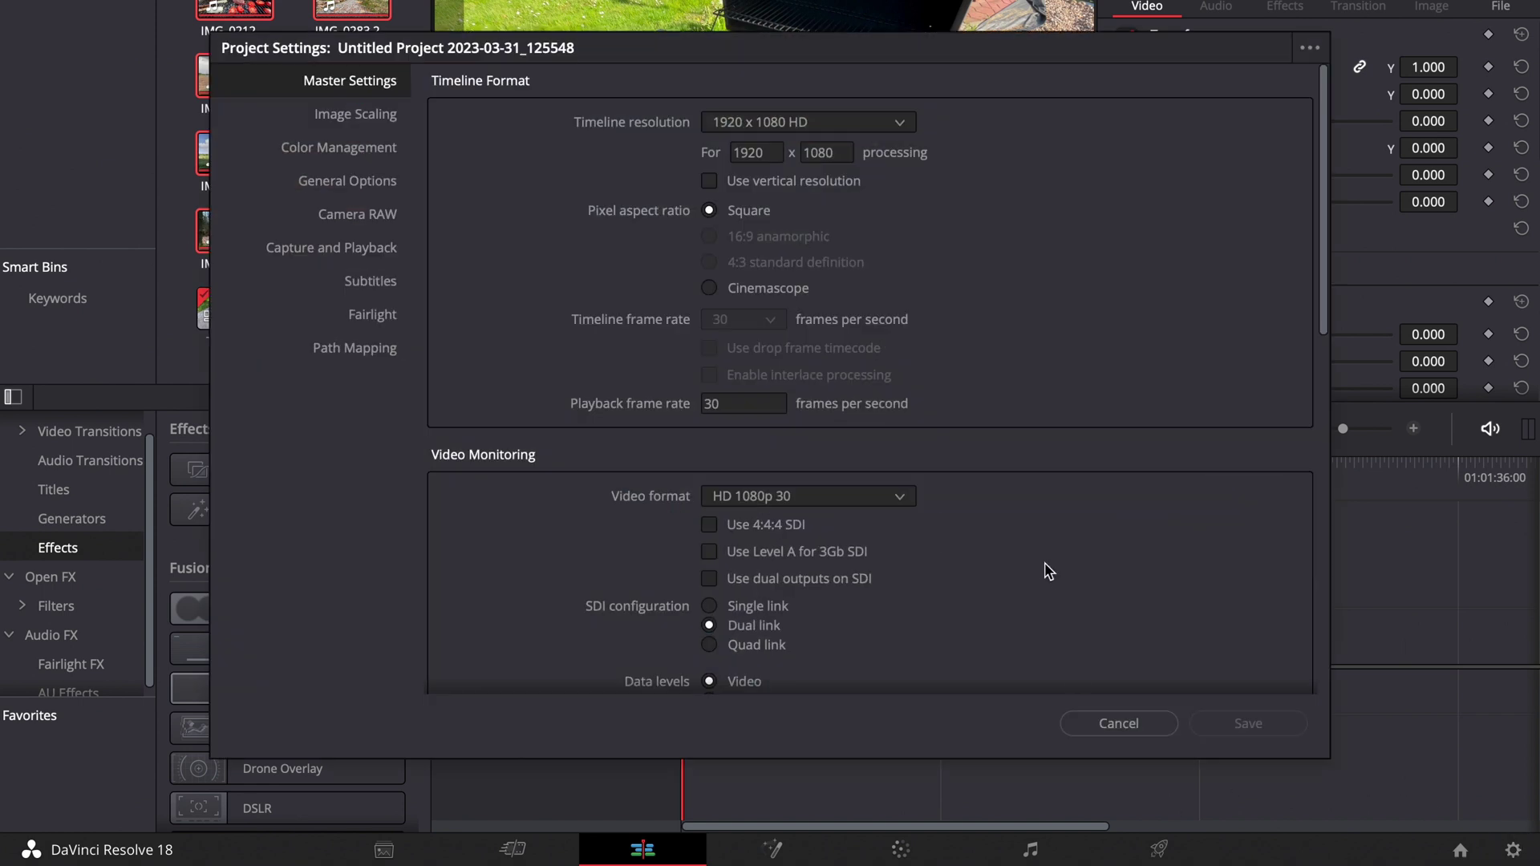
pyautogui.click(384, 147)
pyautogui.click(786, 124)
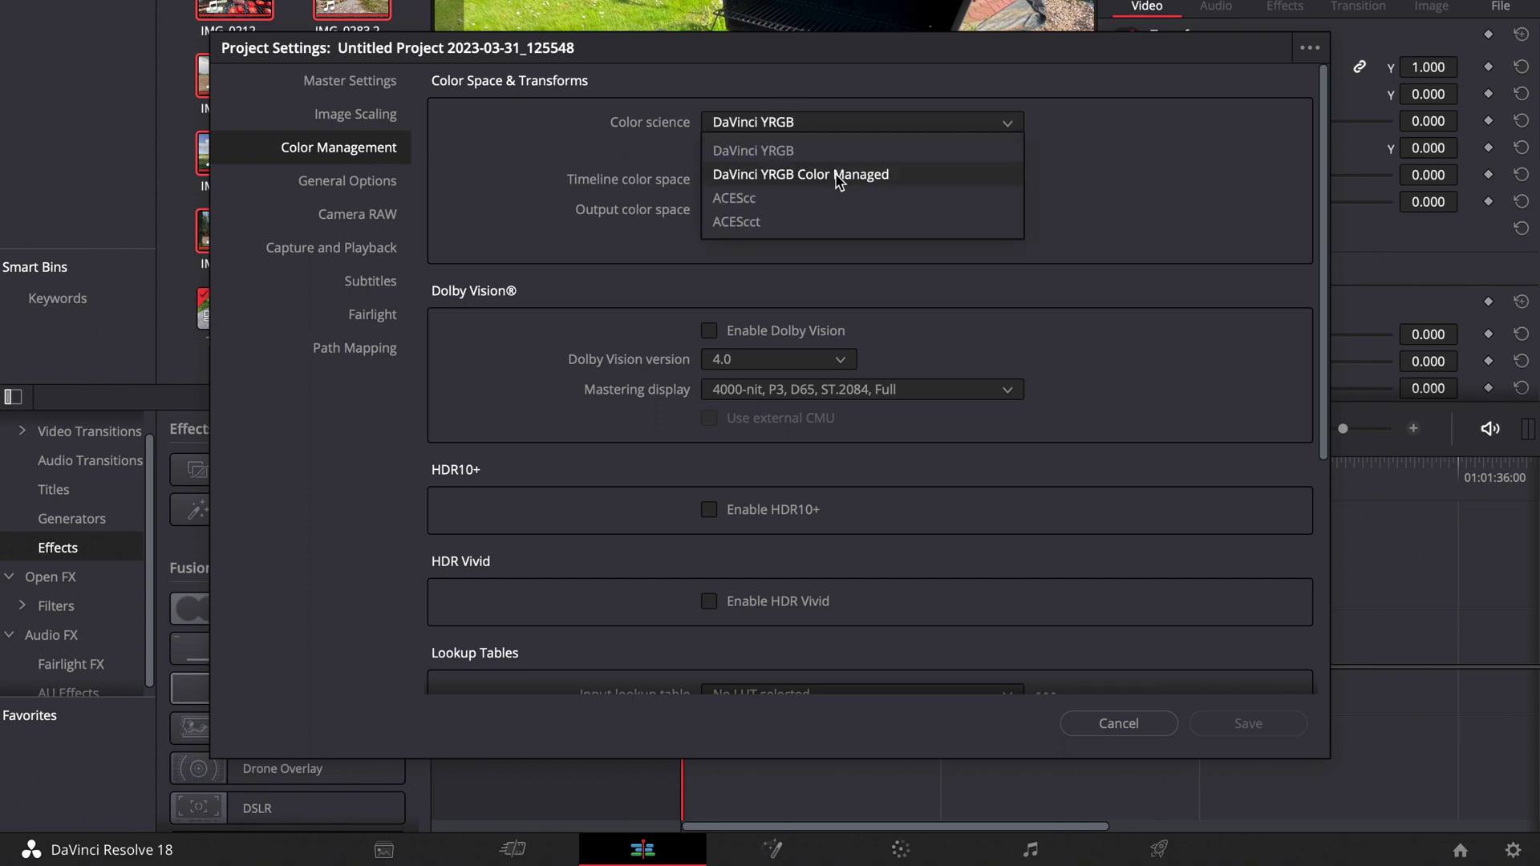
pyautogui.click(839, 177)
pyautogui.click(822, 155)
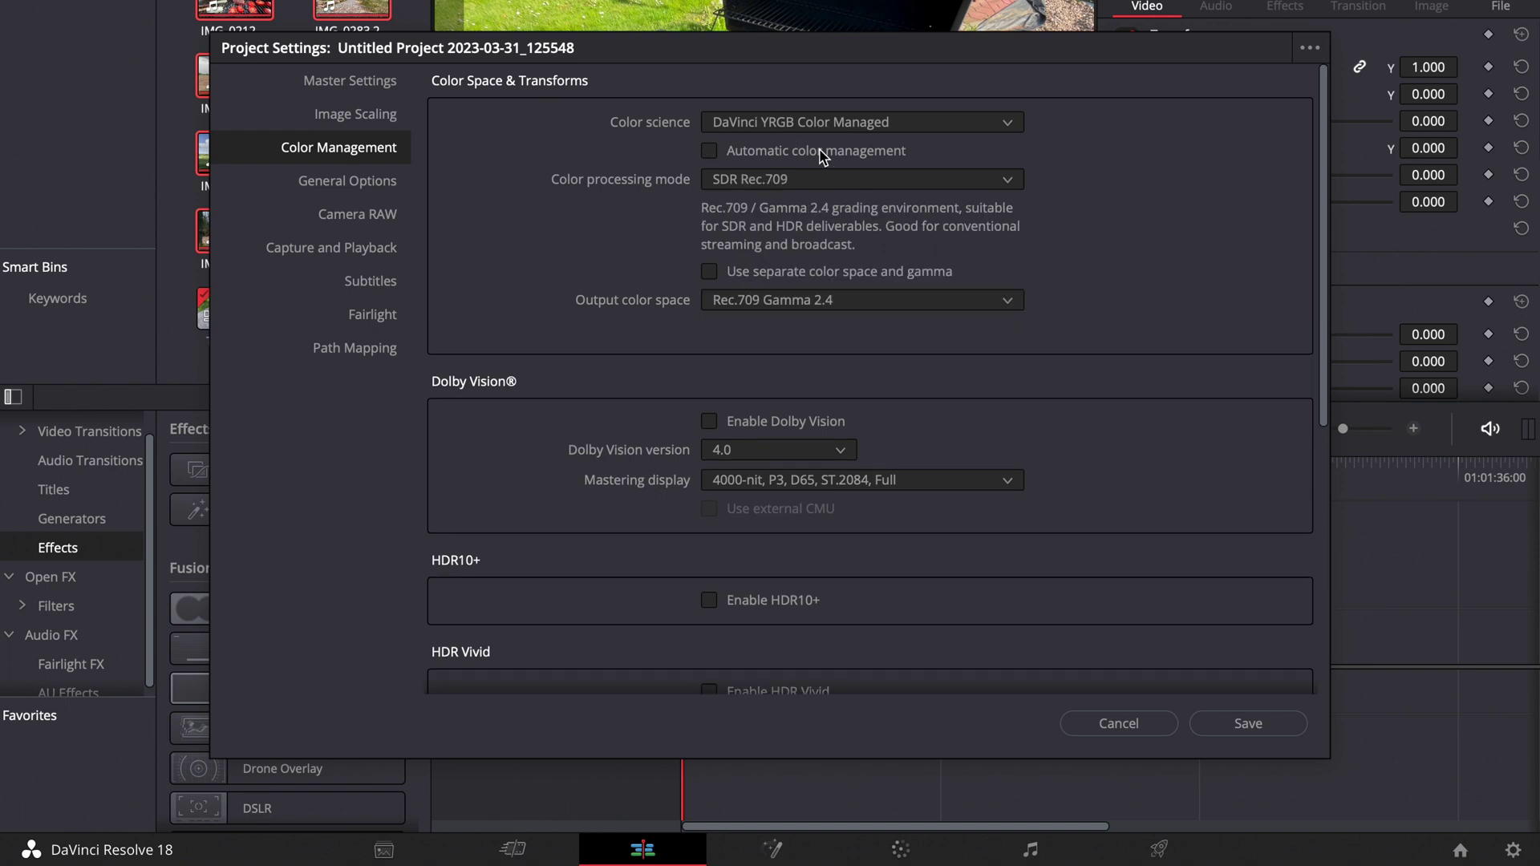
pyautogui.click(824, 156)
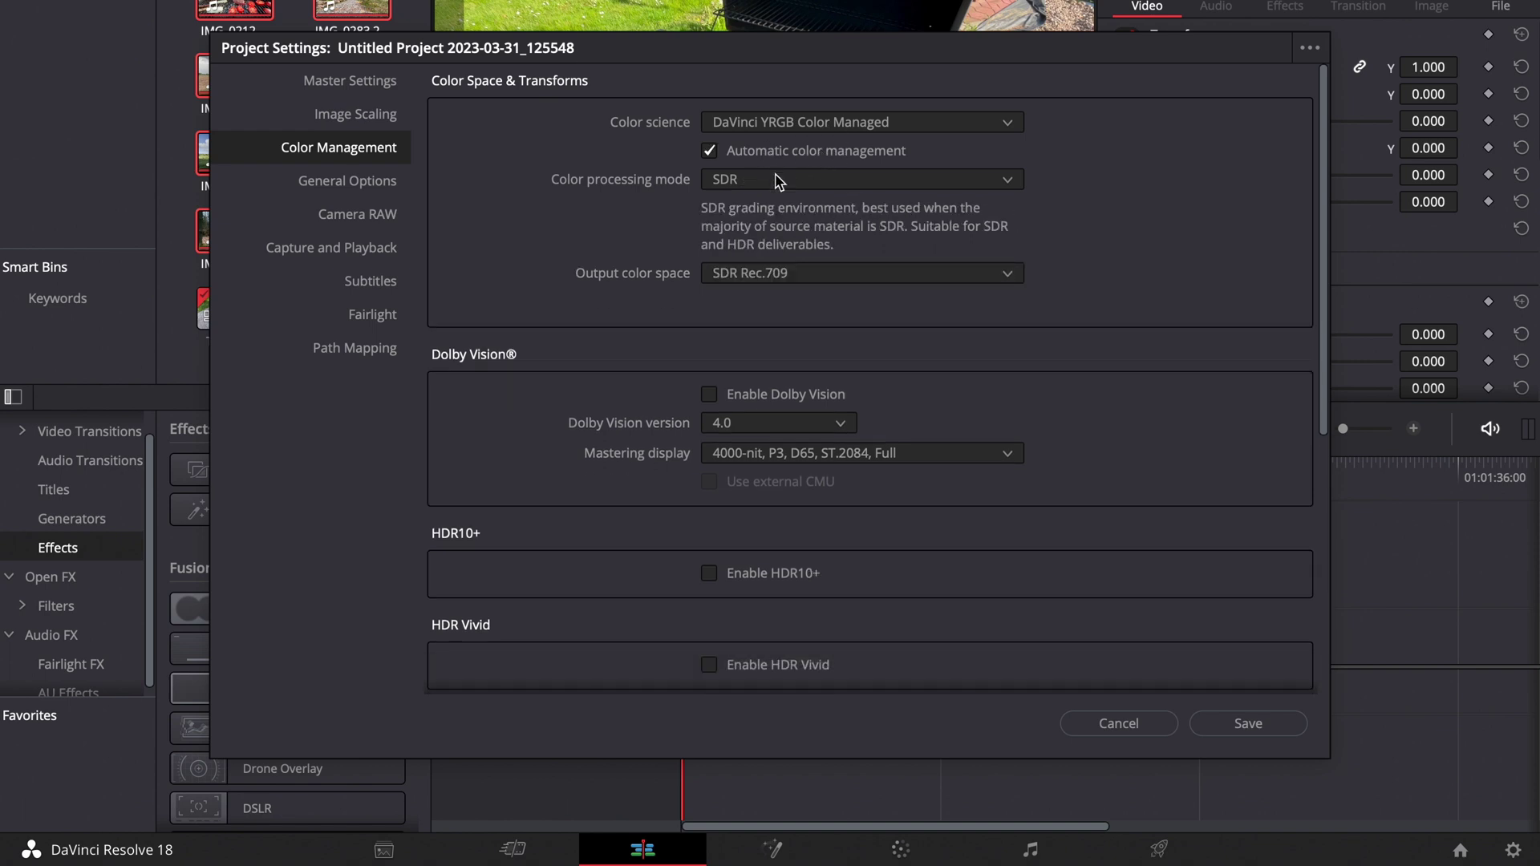
pyautogui.click(850, 121)
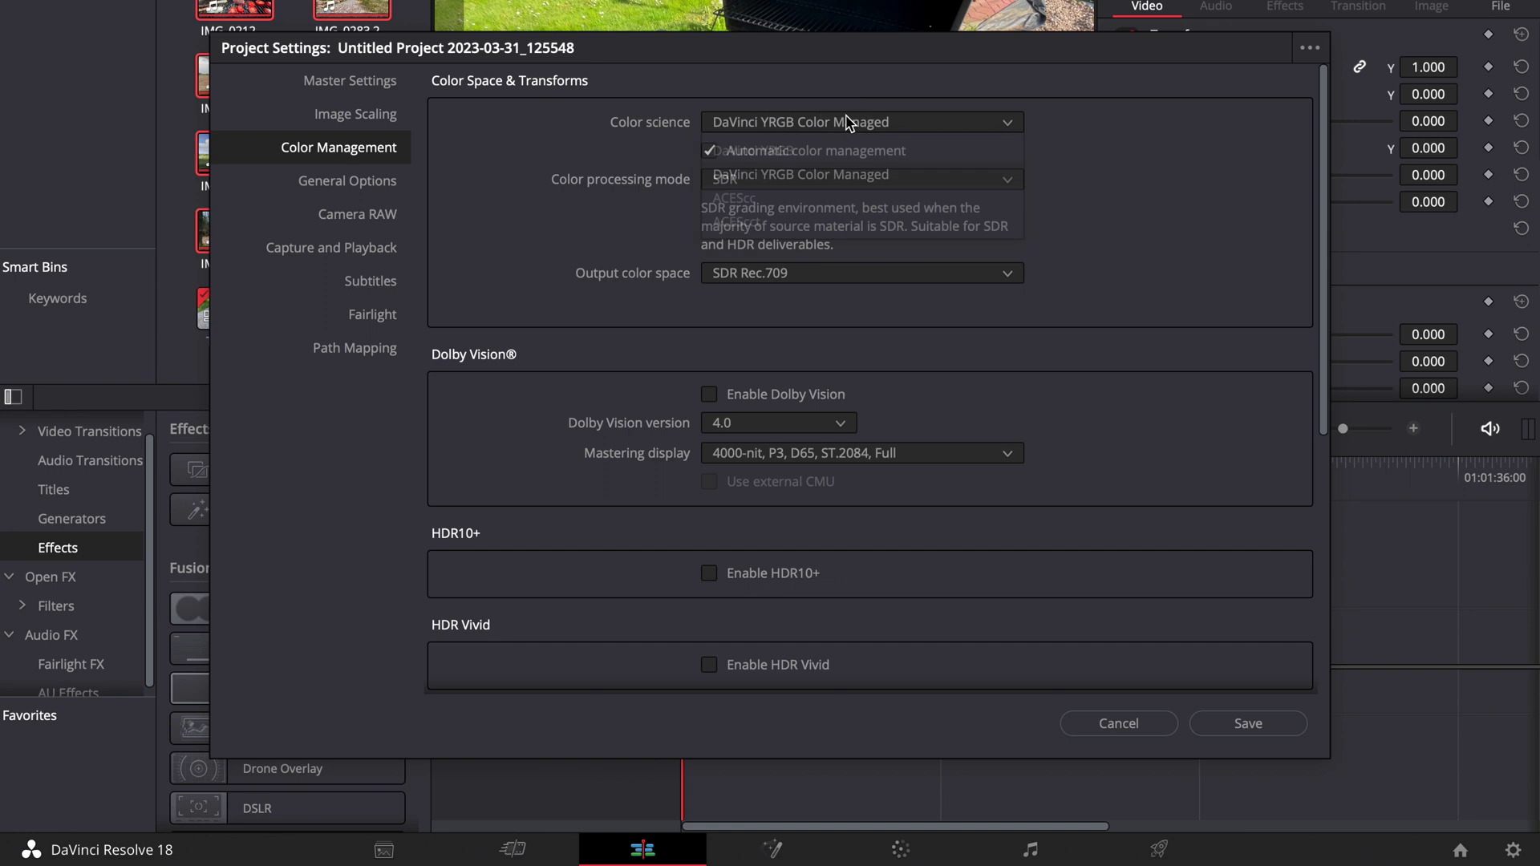
pyautogui.click(852, 182)
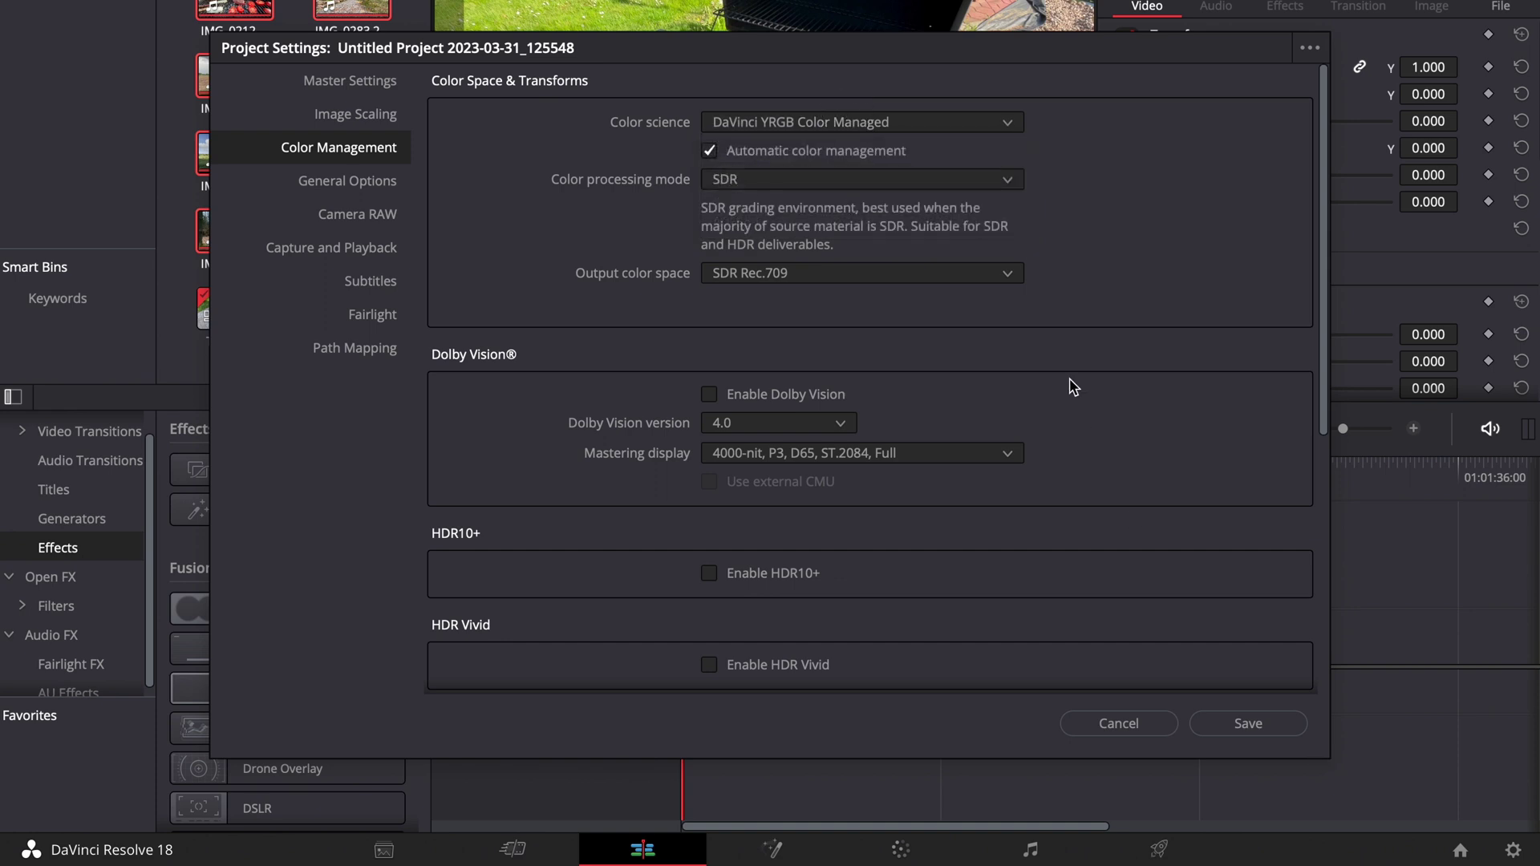
# Disable automatic color management, choose HDR DaVinci Wide Gamut Intermediate processing, and save
pyautogui.click(792, 154)
pyautogui.click(799, 179)
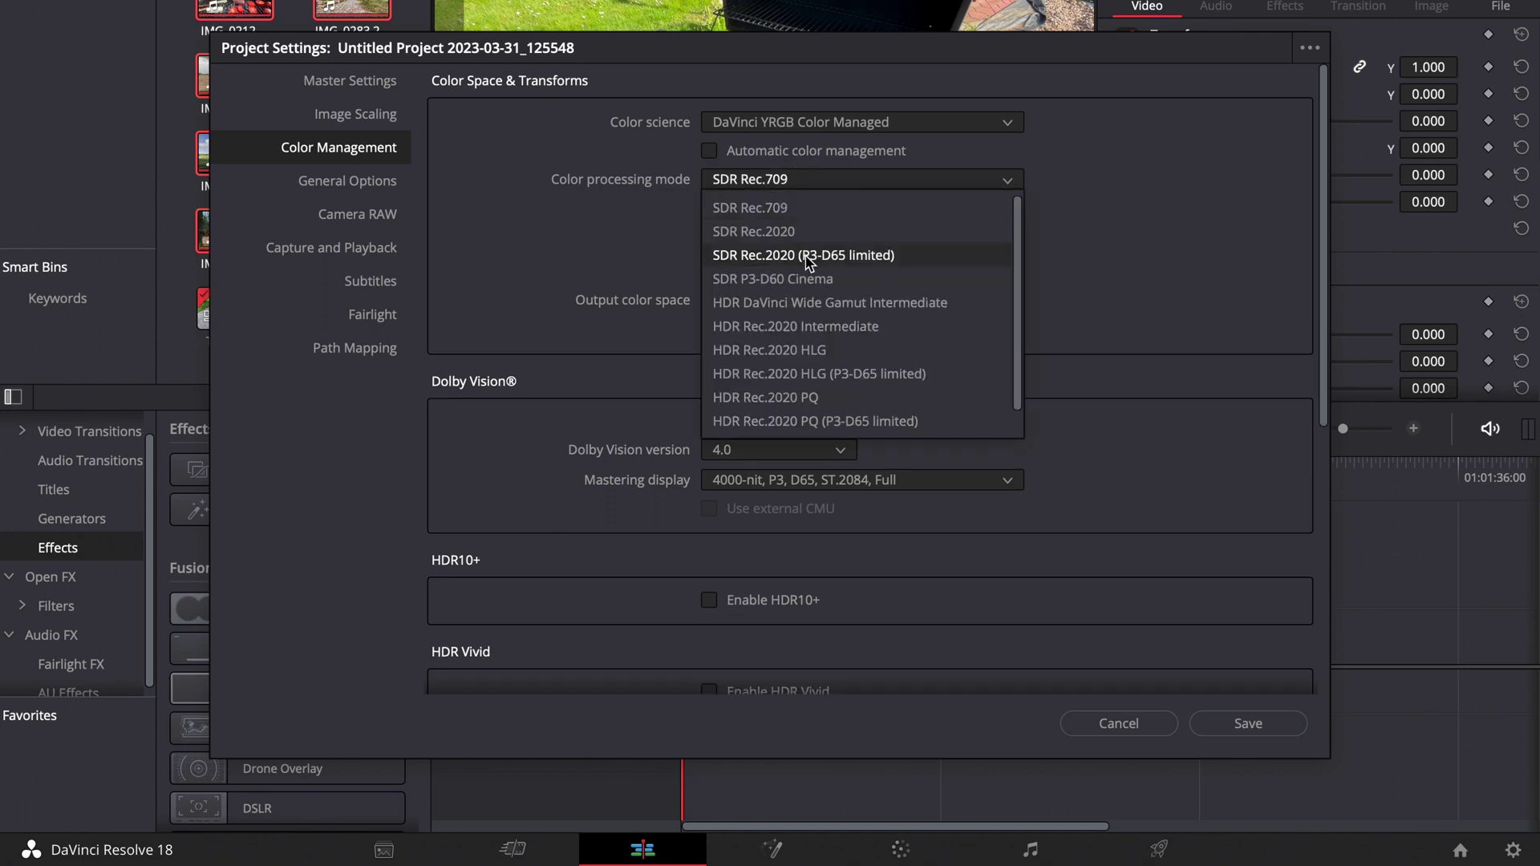
pyautogui.click(851, 313)
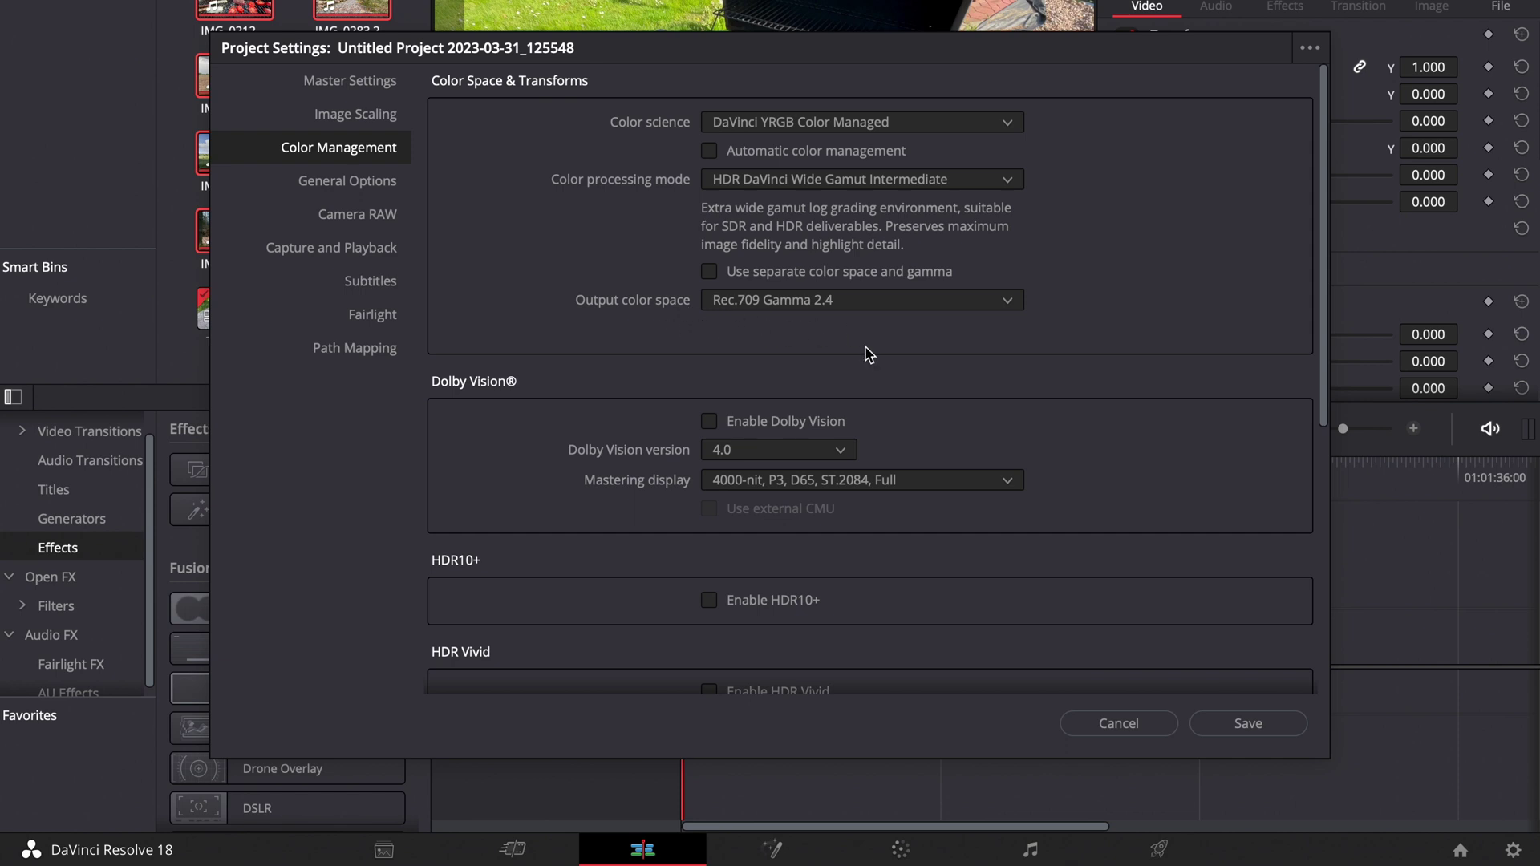
pyautogui.click(1283, 724)
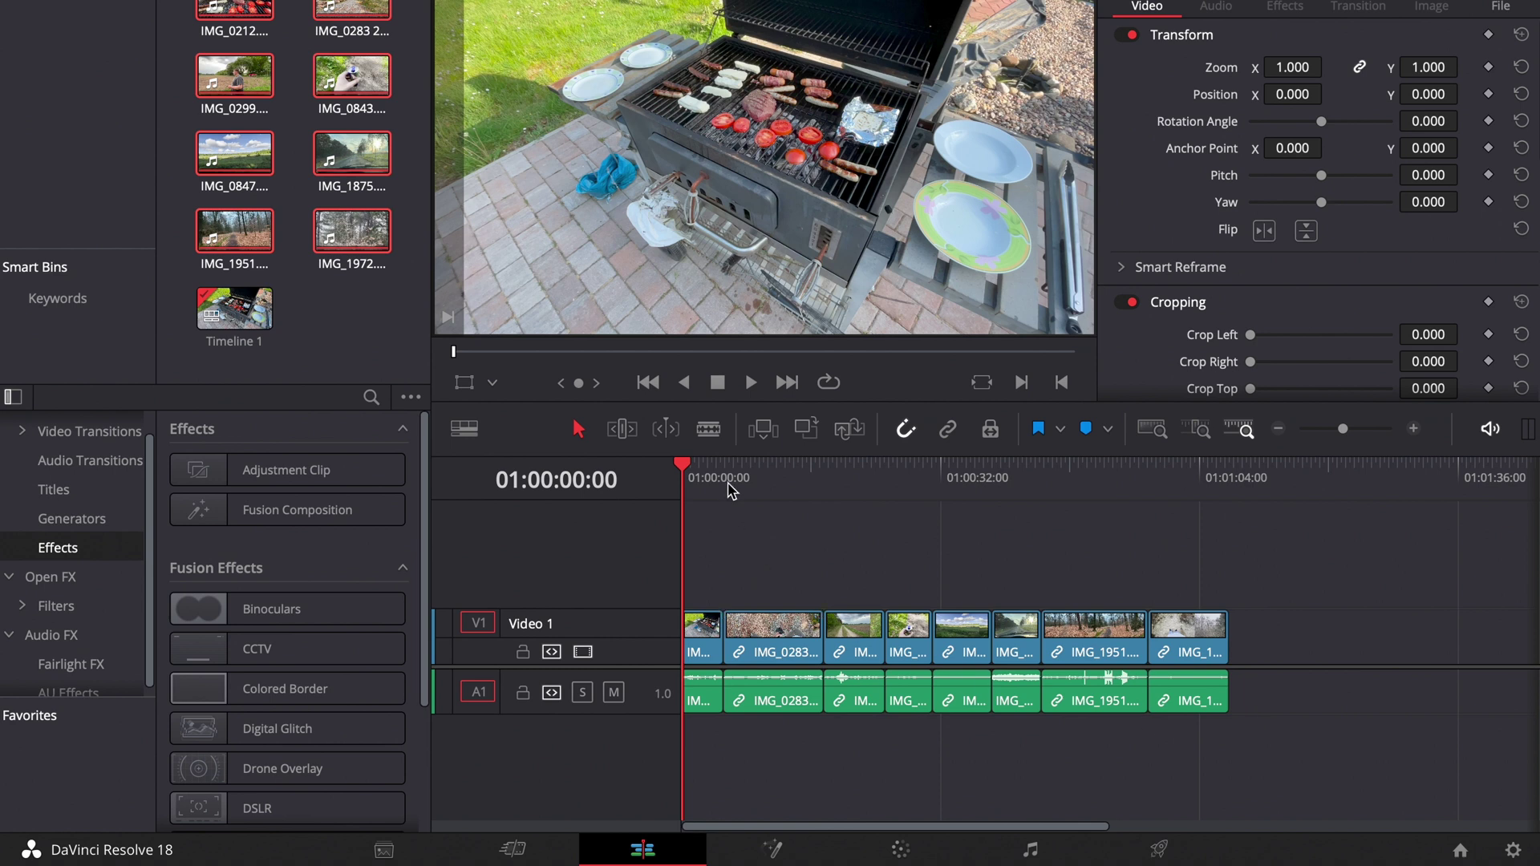
# Scrub through the timeline and delete all the audio clips
pyautogui.click(778, 486)
pyautogui.moveTo(851, 485); pyautogui.dragTo(1075, 498)
pyautogui.moveTo(1326, 763); pyautogui.dragTo(633, 704)
pyautogui.press('Delete')
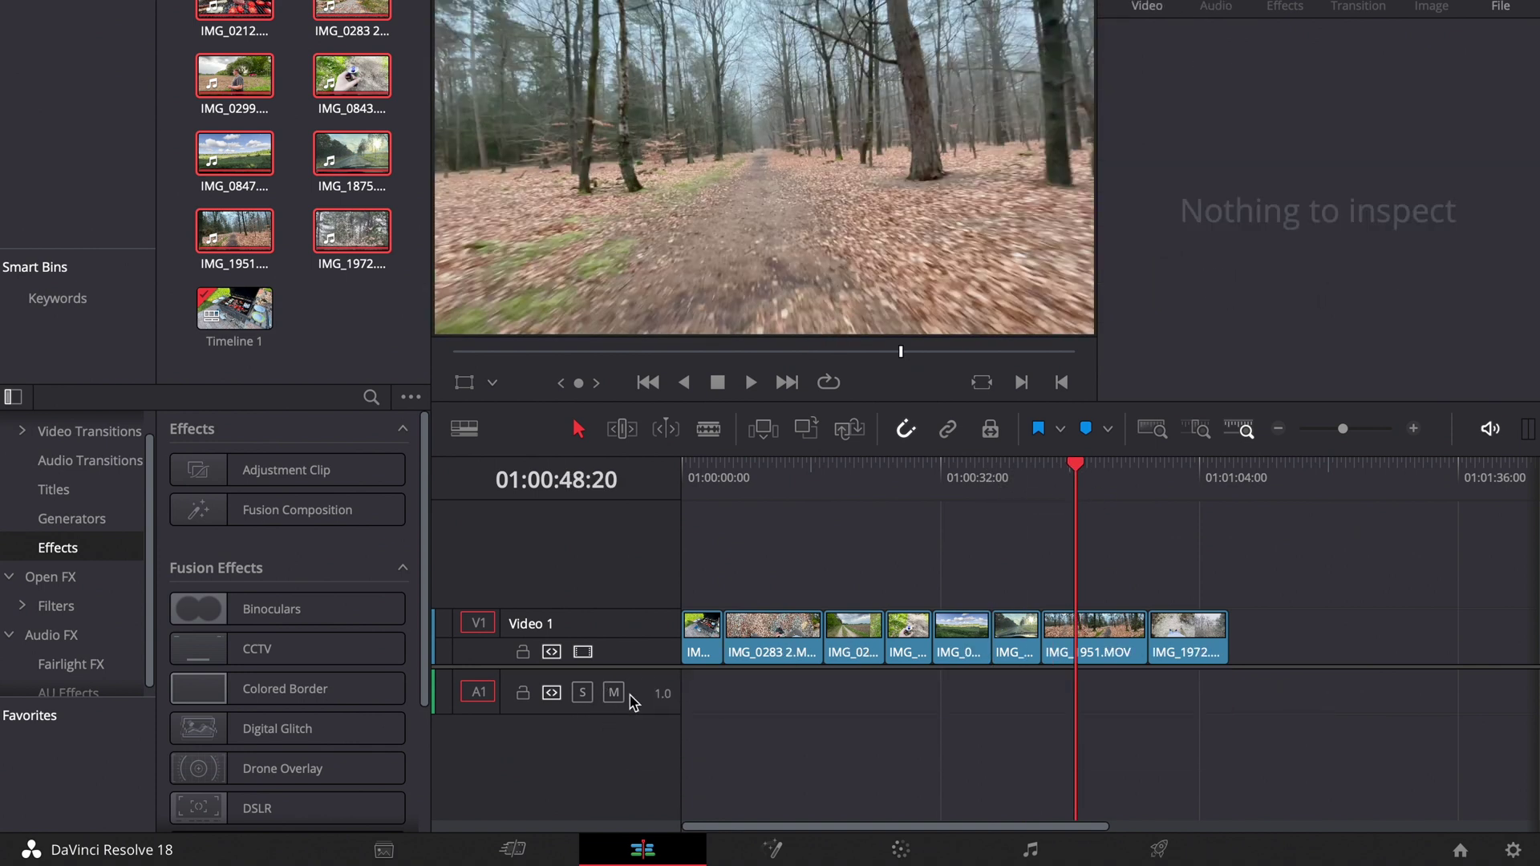
# Review the clip boundaries, return the playhead to the timeline start, and switch to the Color page
pyautogui.moveTo(731, 504); pyautogui.dragTo(781, 498)
pyautogui.click(825, 493)
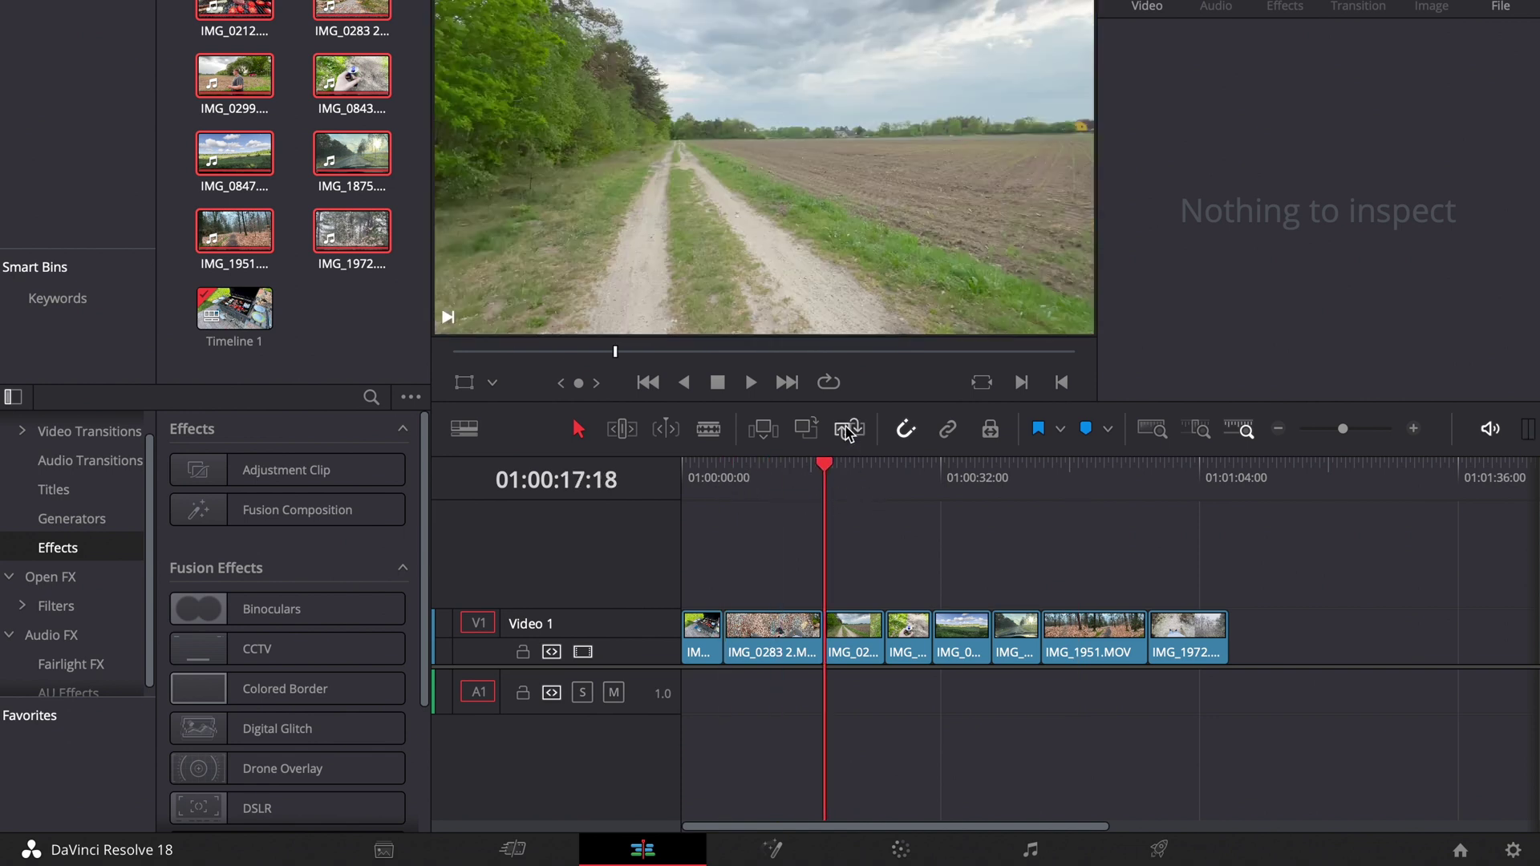
pyautogui.click(904, 485)
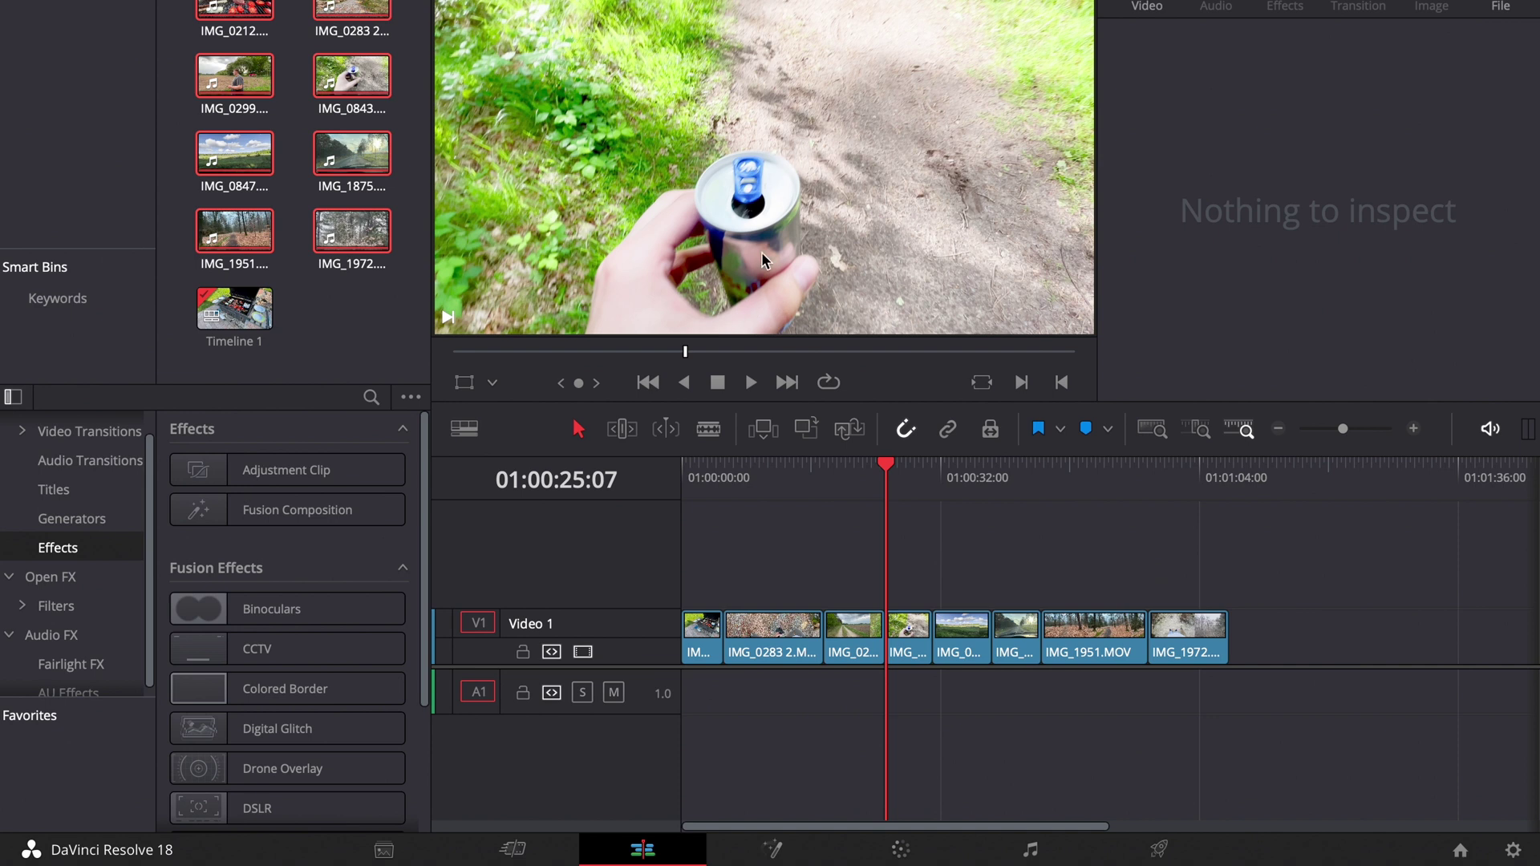
pyautogui.click(945, 480)
pyautogui.click(932, 480)
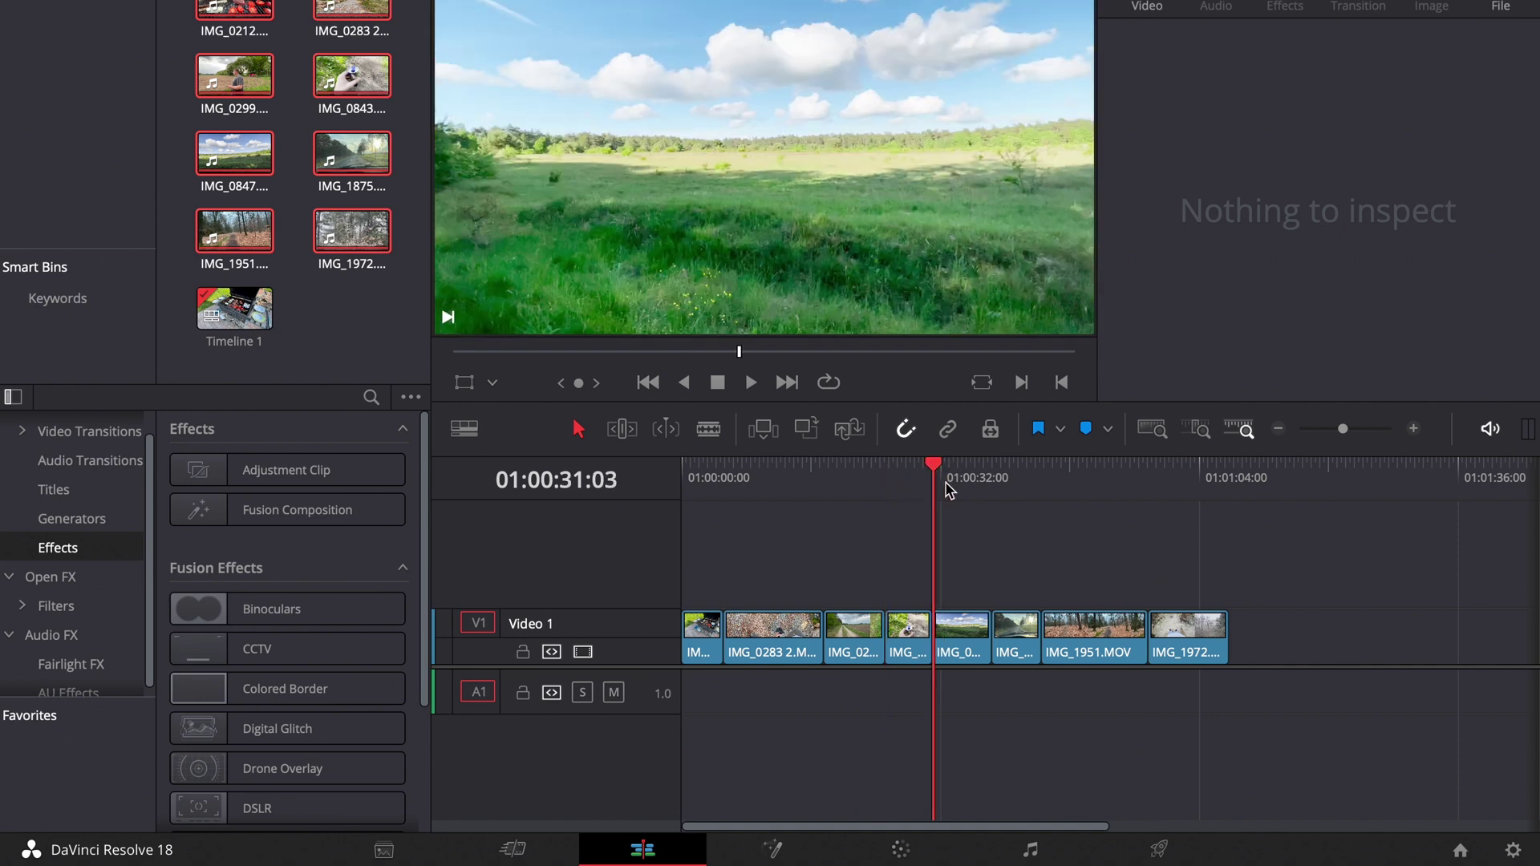
pyautogui.click(678, 473)
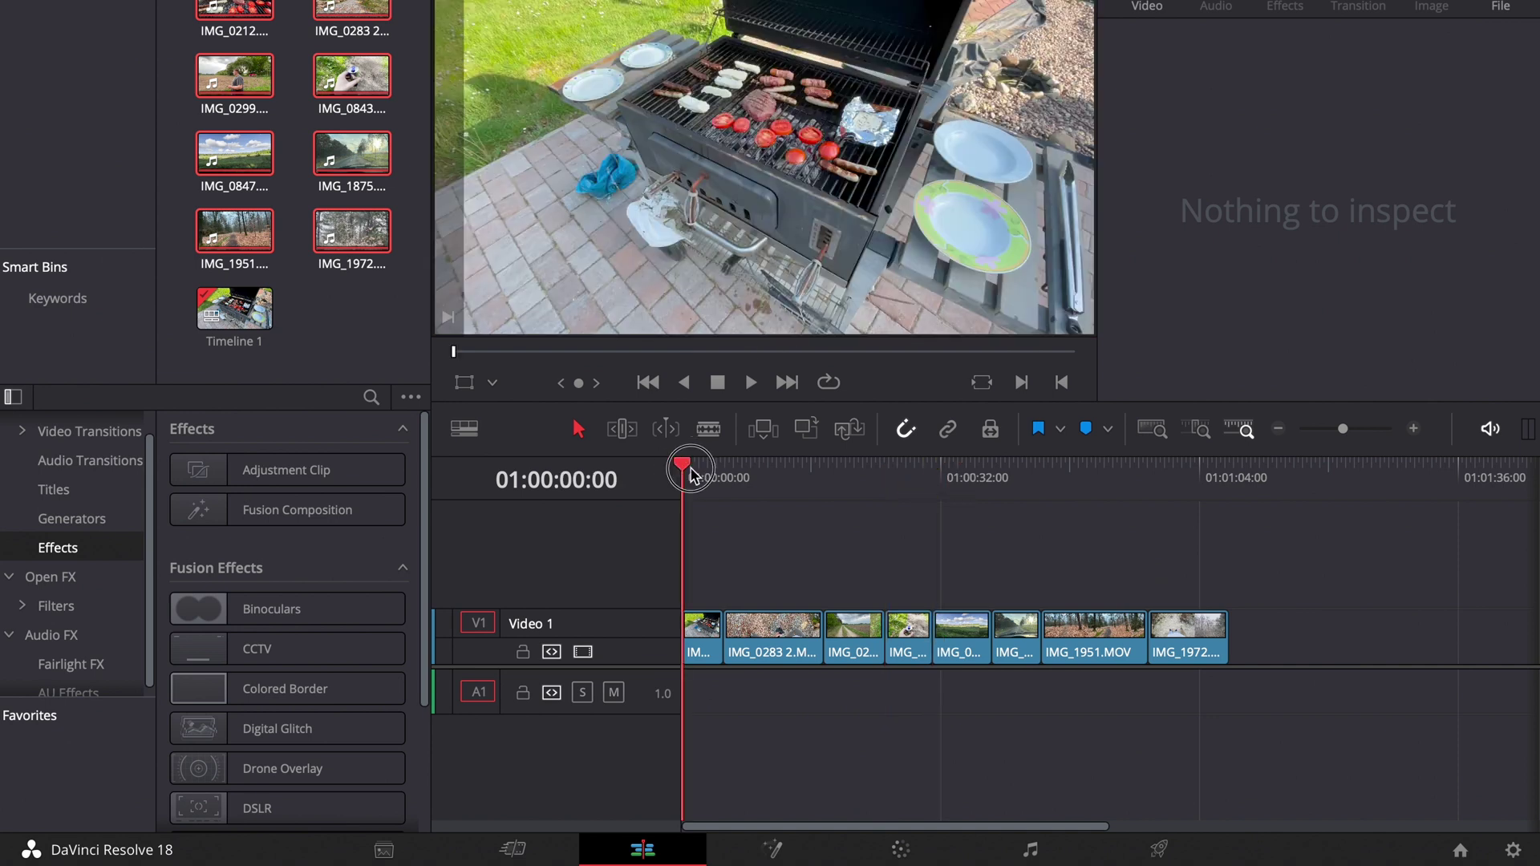
pyautogui.click(900, 848)
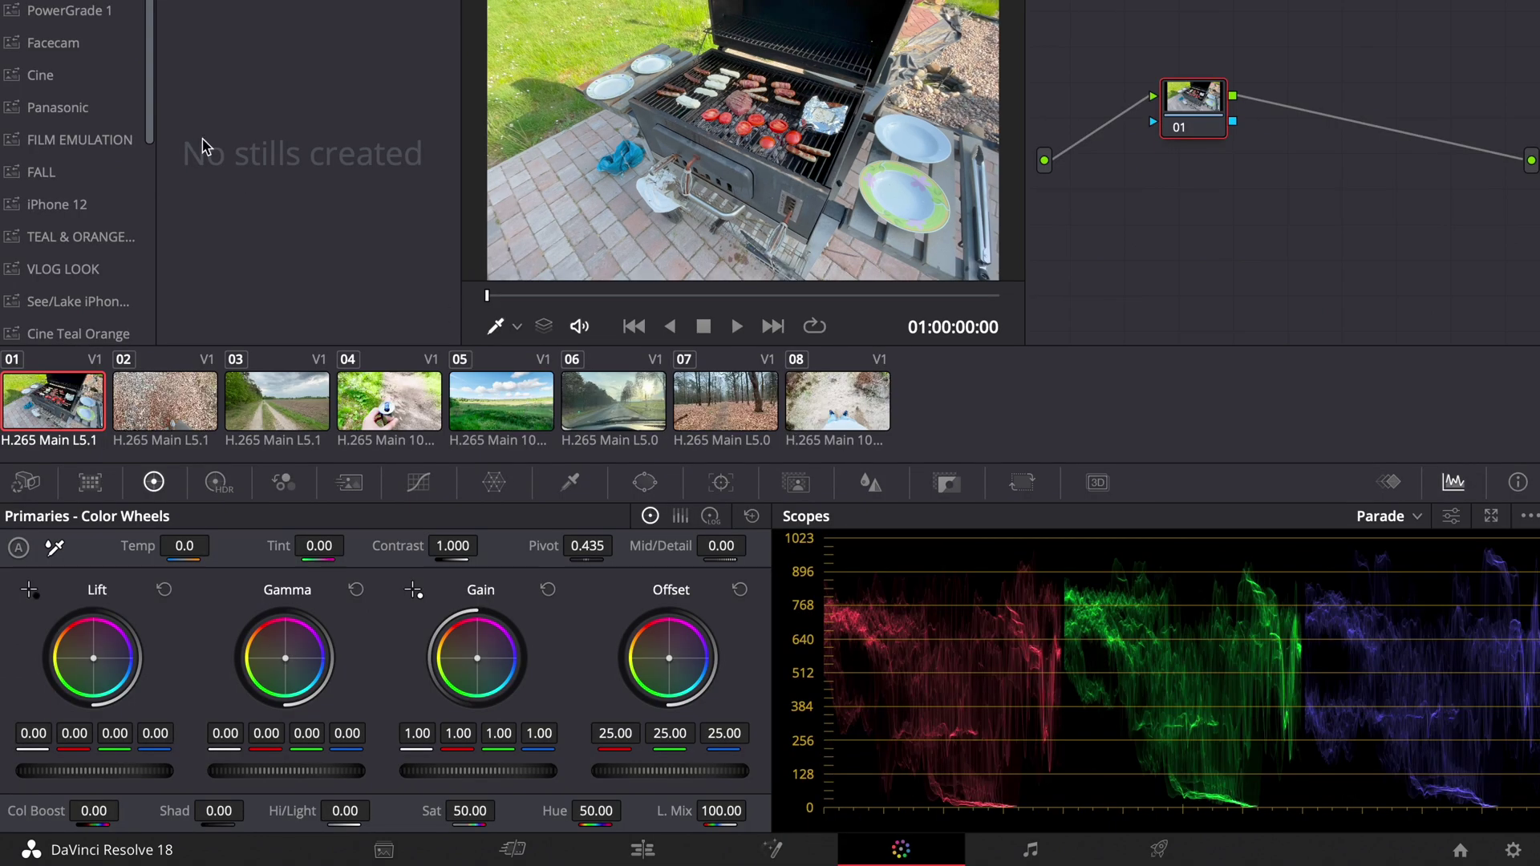
# Hide the Gallery, add two serial nodes after node 01, and label node 01 'hue'
pyautogui.click(32, 4)
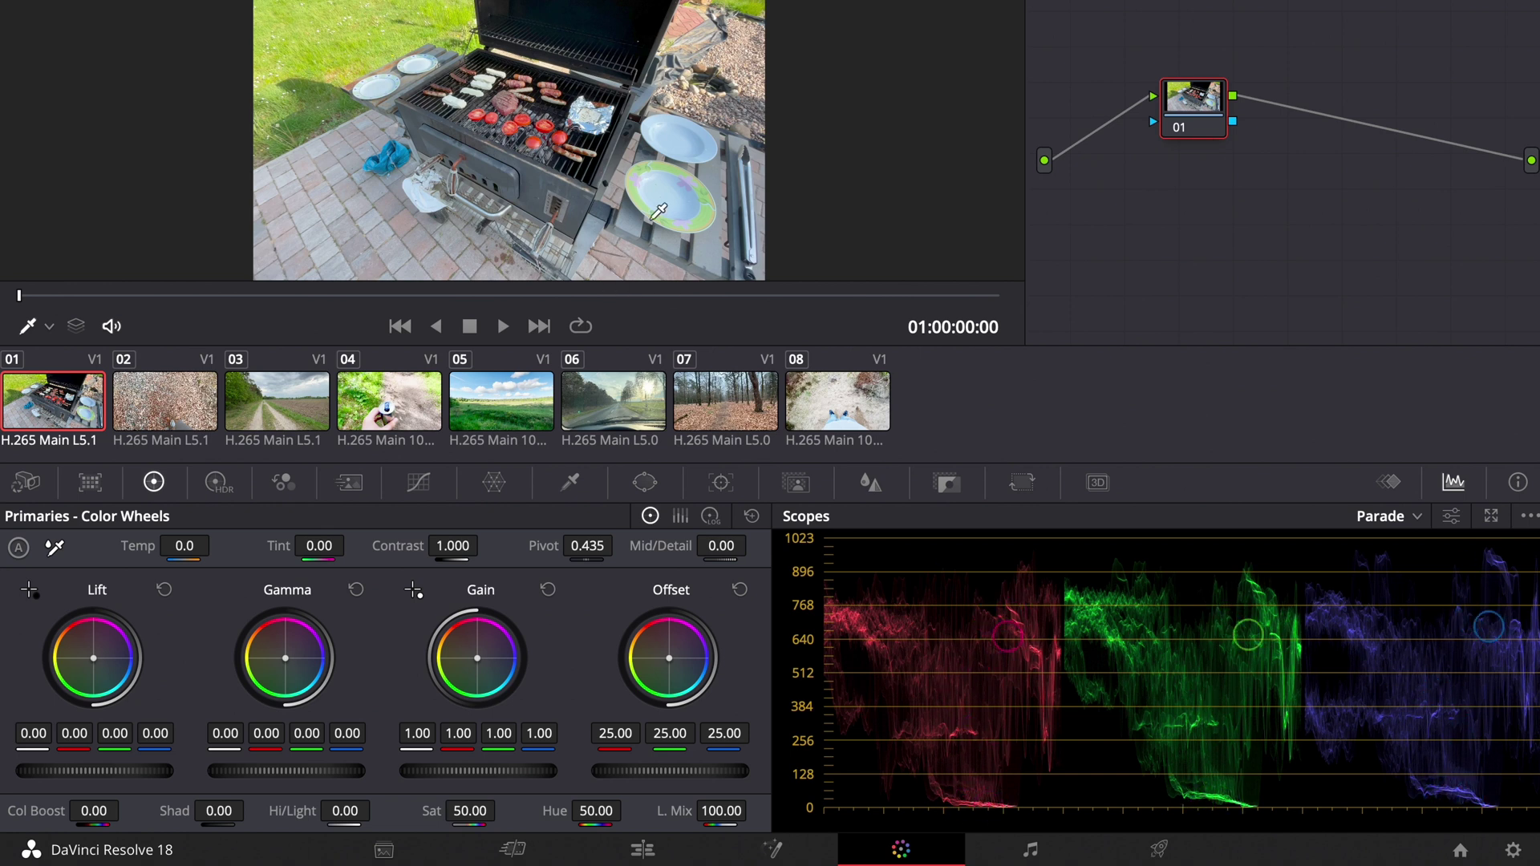
pyautogui.hotkey('alt', 's')
pyautogui.hotkey('alt', 's')
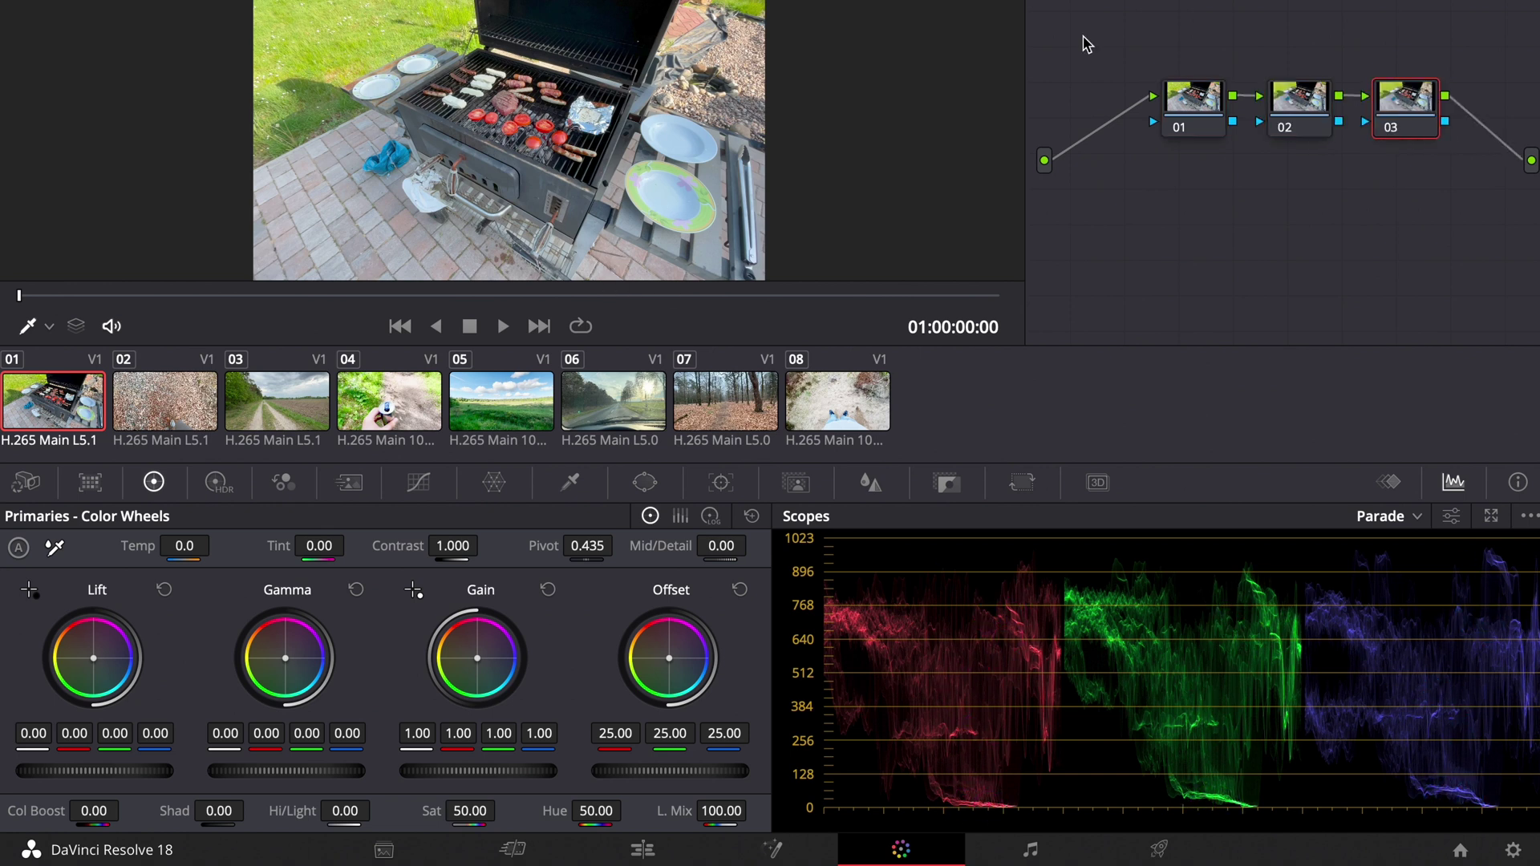
pyautogui.click(1208, 111)
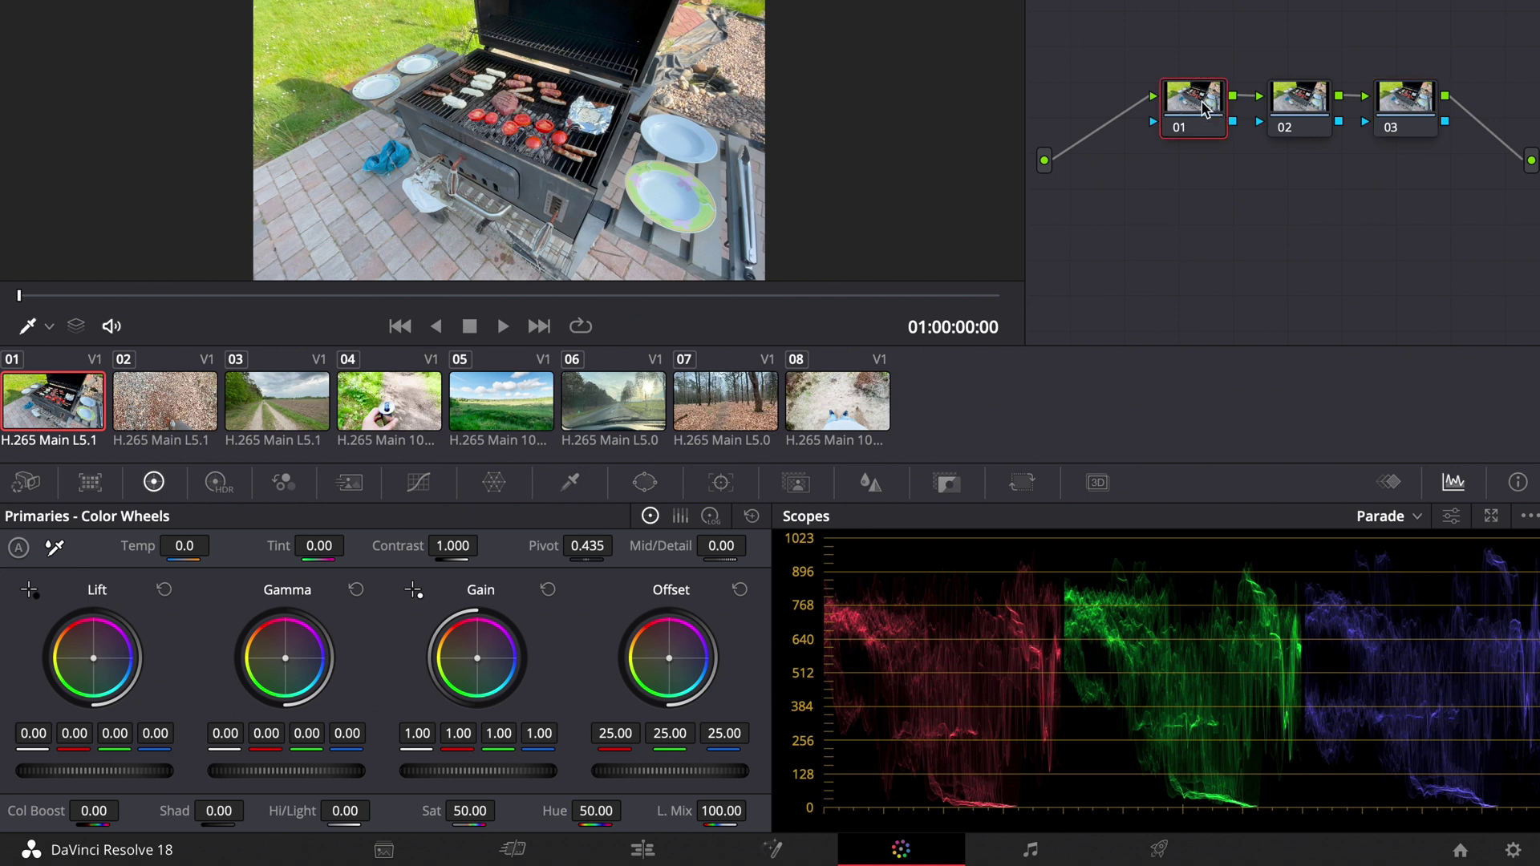
pyautogui.rightClick(1203, 106)
pyautogui.click(1263, 148)
pyautogui.write('hue')
pyautogui.press('Tab')
# Label node 02 'color separation' and node 03 's-curve'
pyautogui.write('col')
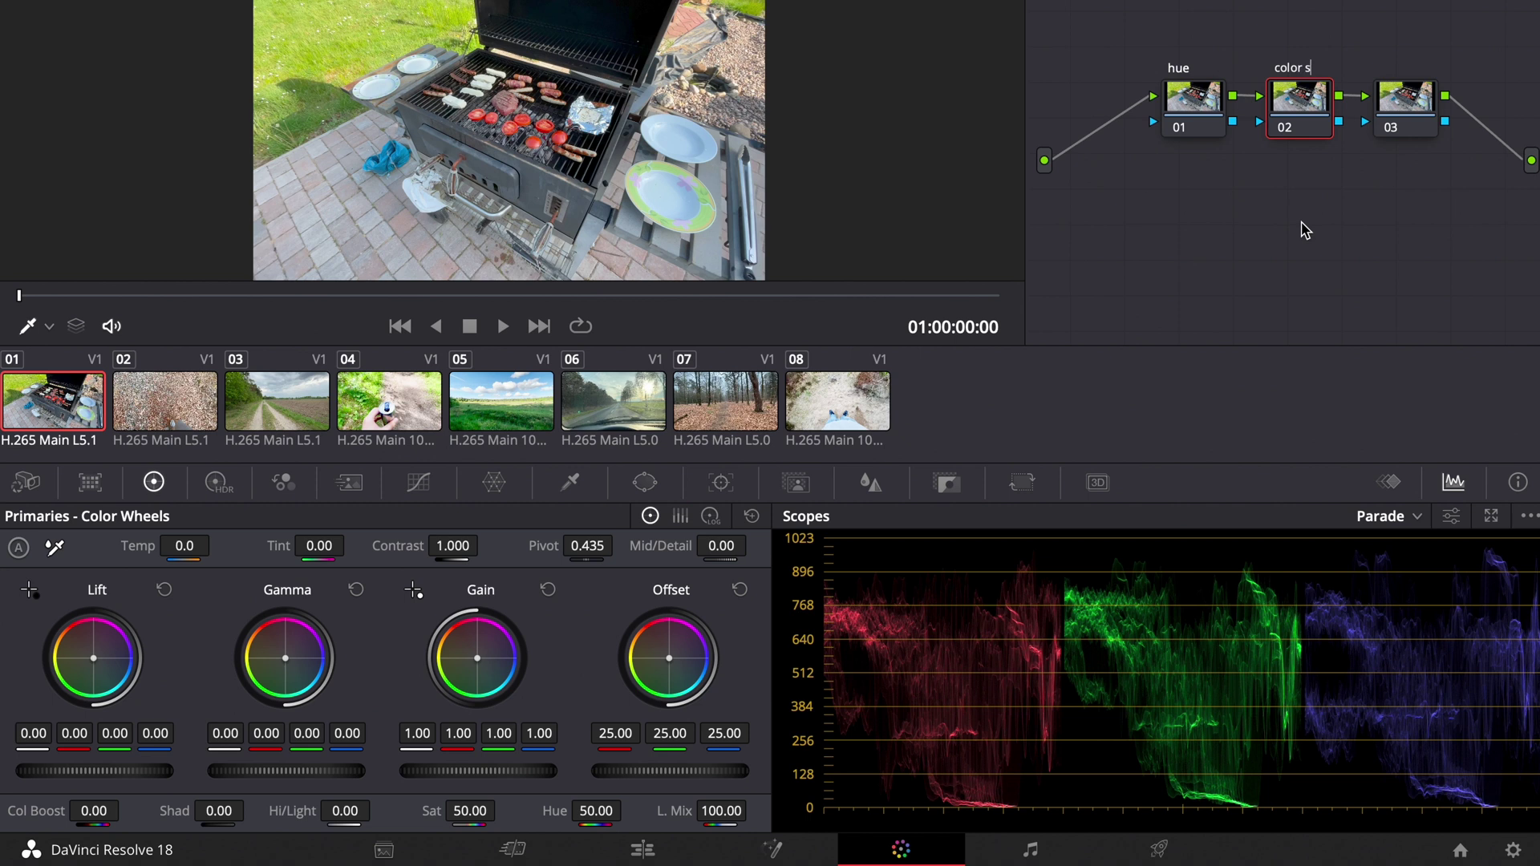
pyautogui.rightClick(1376, 111)
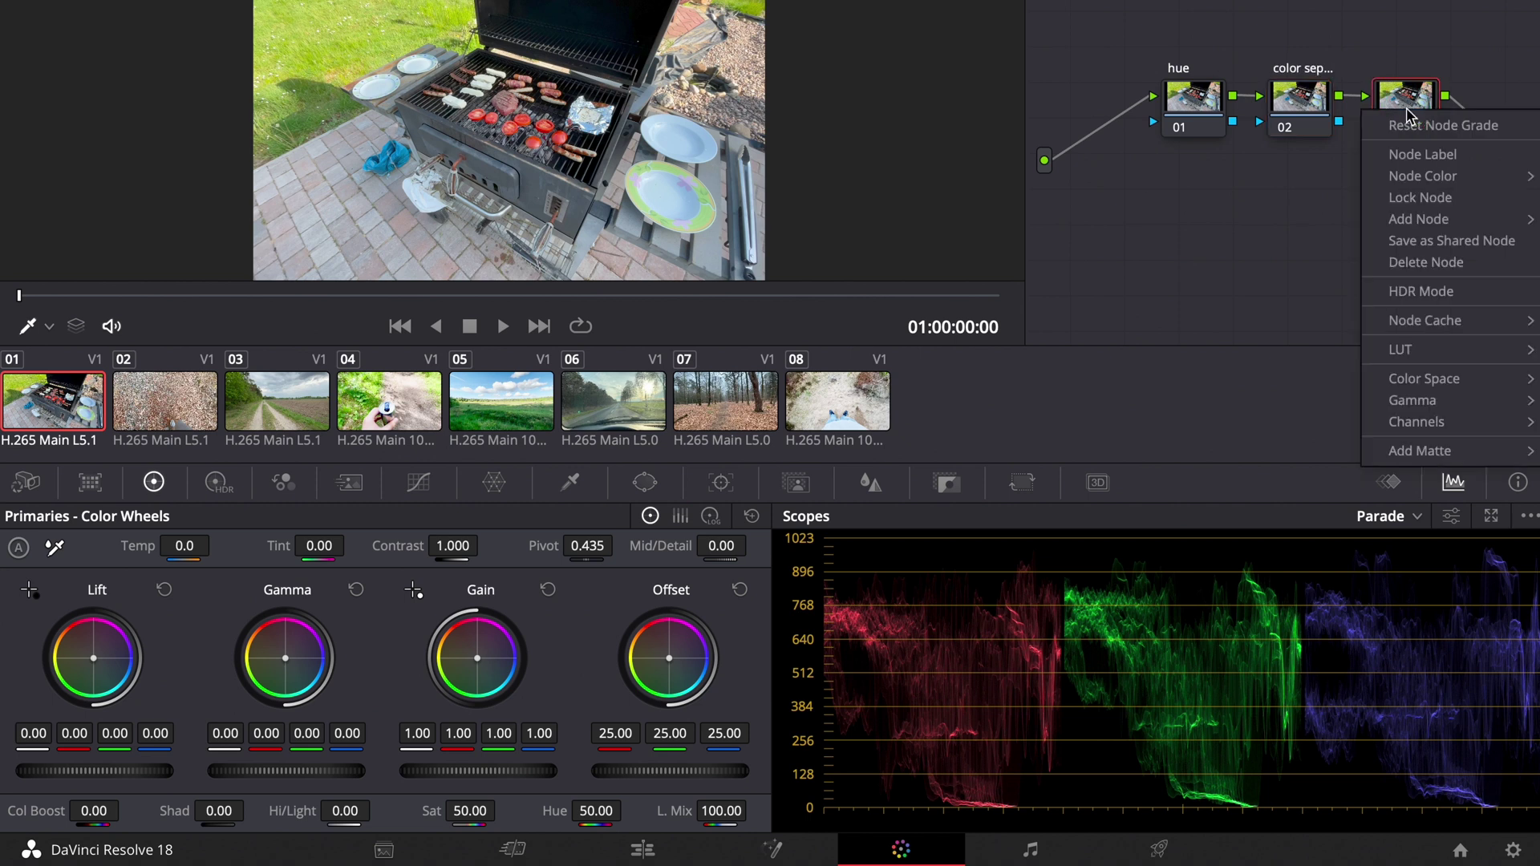
pyautogui.click(1420, 154)
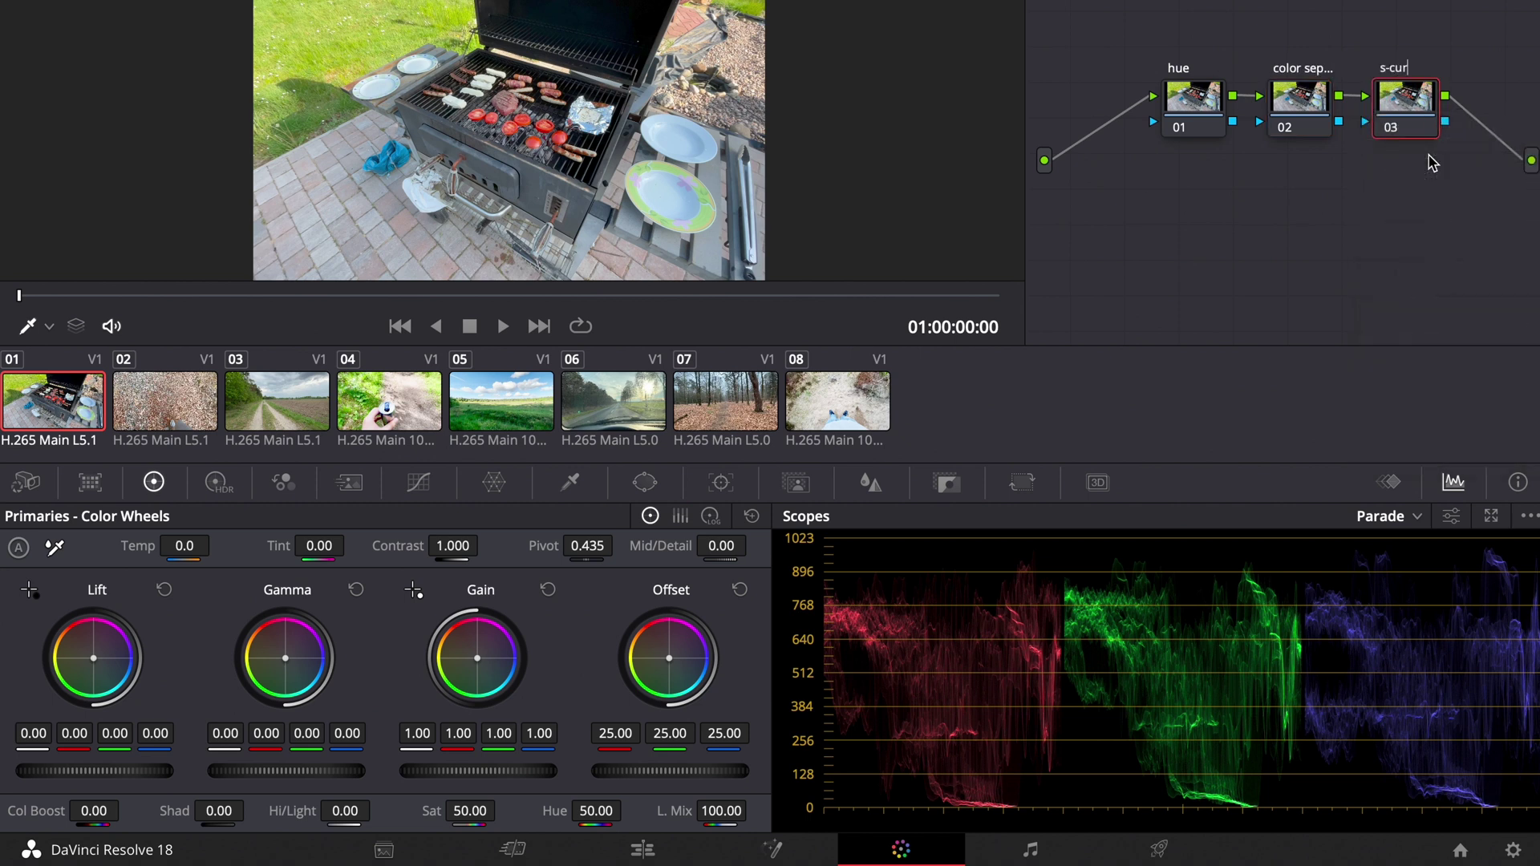
pyautogui.press('Return')
# Shape node 03's custom curve into an S: darker shadows, brighter highlights, lifted black point
pyautogui.click(418, 482)
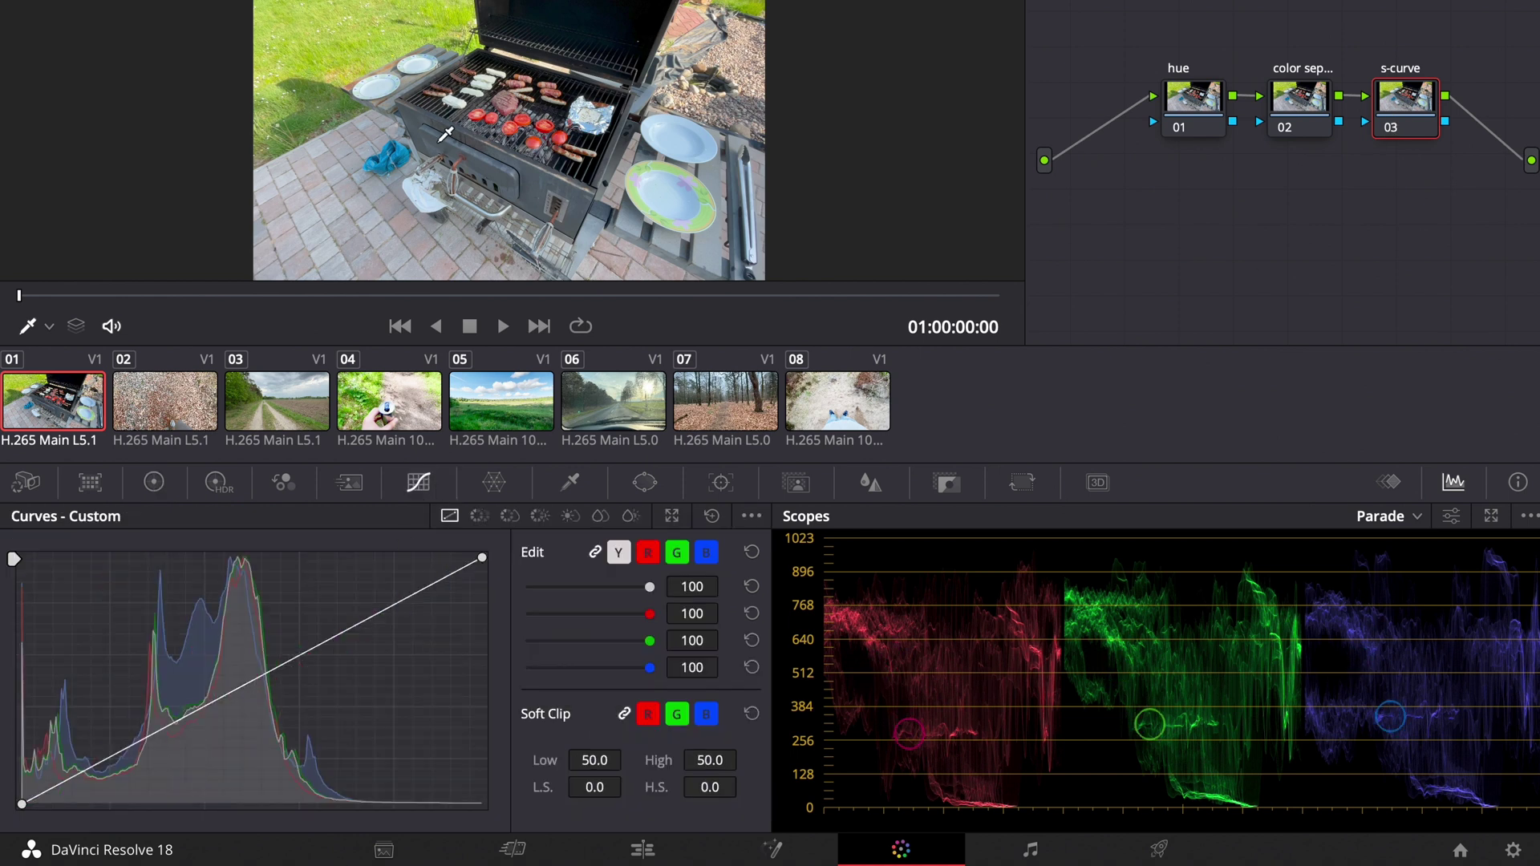
pyautogui.click(112, 766)
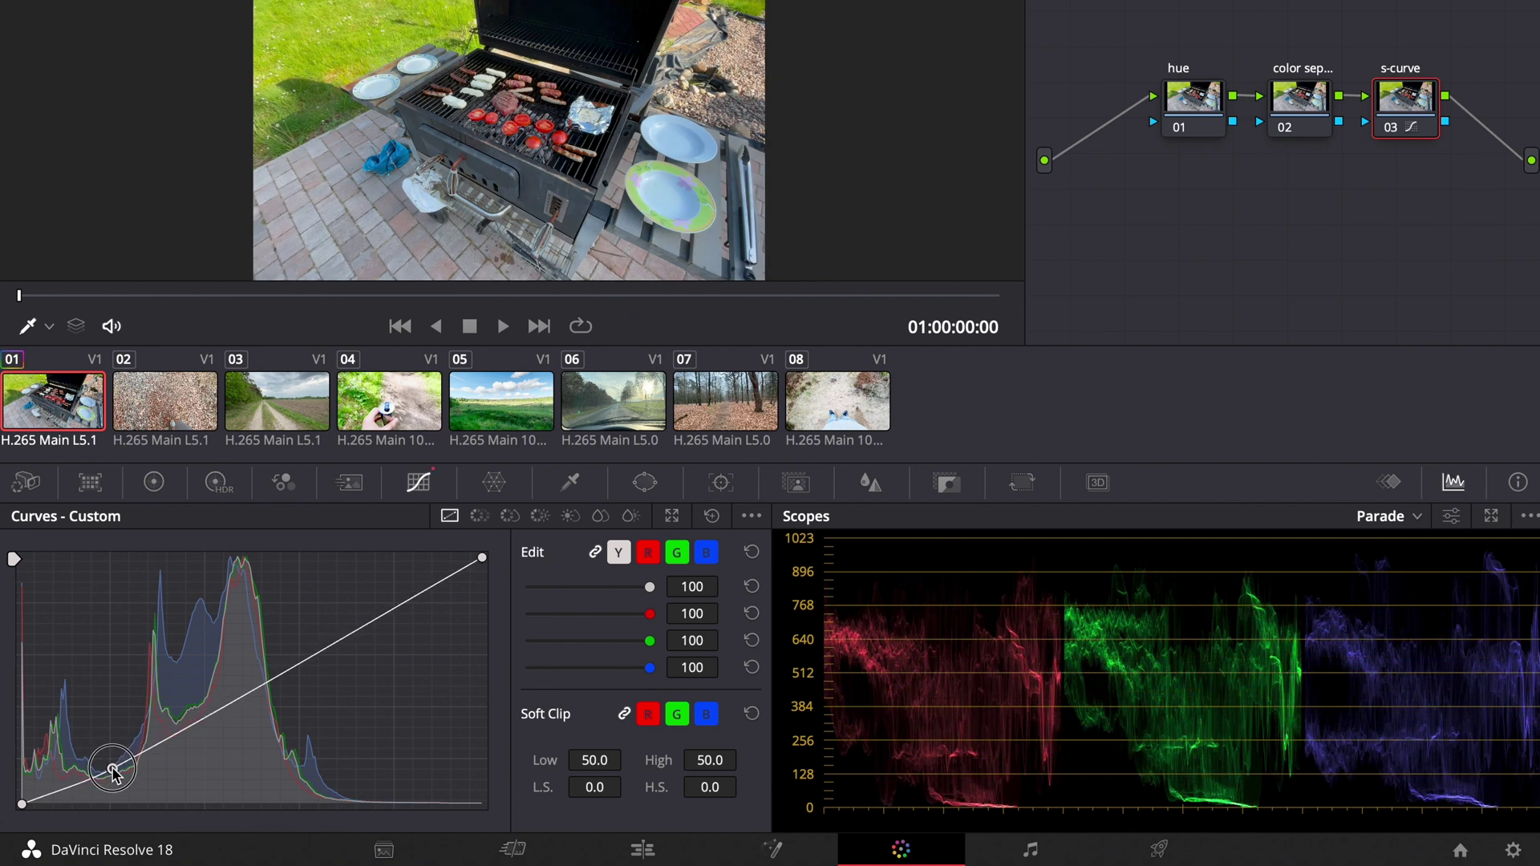
pyautogui.moveTo(117, 768); pyautogui.dragTo(119, 773)
pyautogui.moveTo(353, 632); pyautogui.dragTo(332, 637)
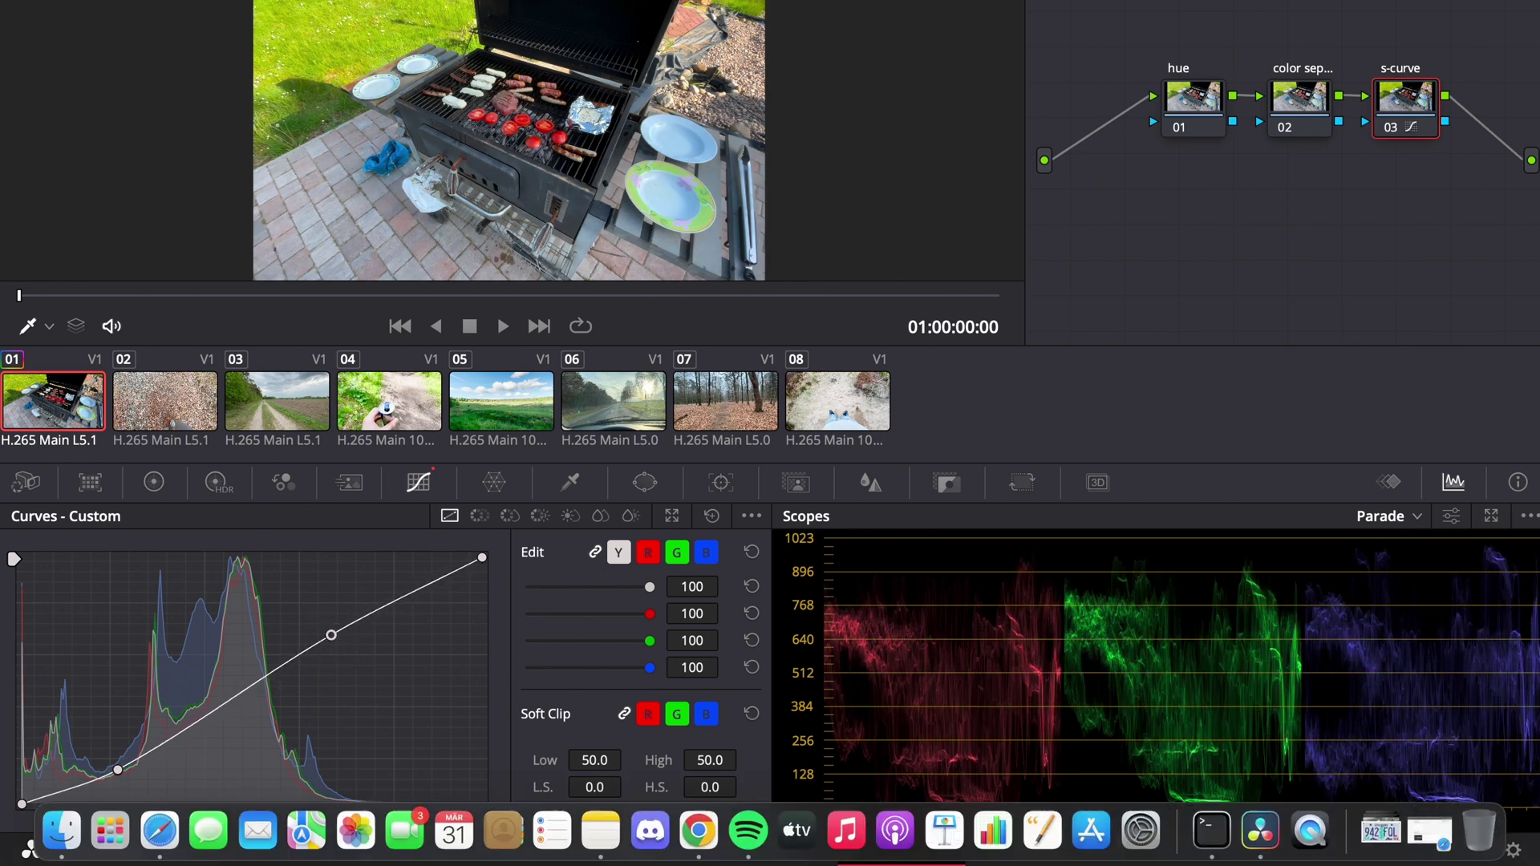
pyautogui.moveTo(24, 805); pyautogui.dragTo(25, 802)
pyautogui.moveTo(123, 776); pyautogui.dragTo(133, 756)
pyautogui.moveTo(331, 635); pyautogui.dragTo(312, 639)
pyautogui.moveTo(533, 295); pyautogui.dragTo(704, 323)
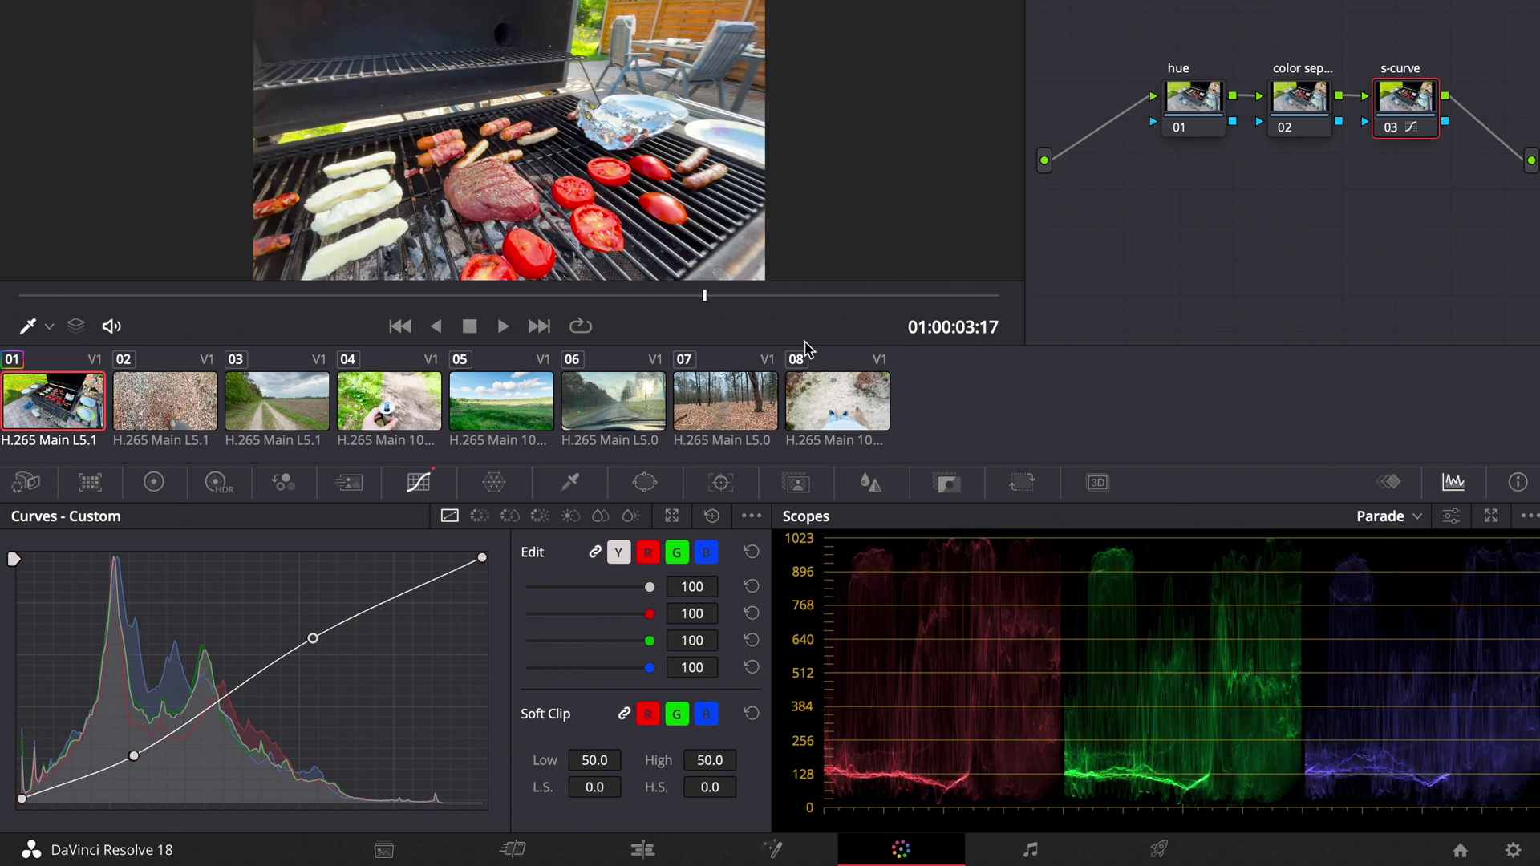
pyautogui.moveTo(818, 303); pyautogui.dragTo(24, 302)
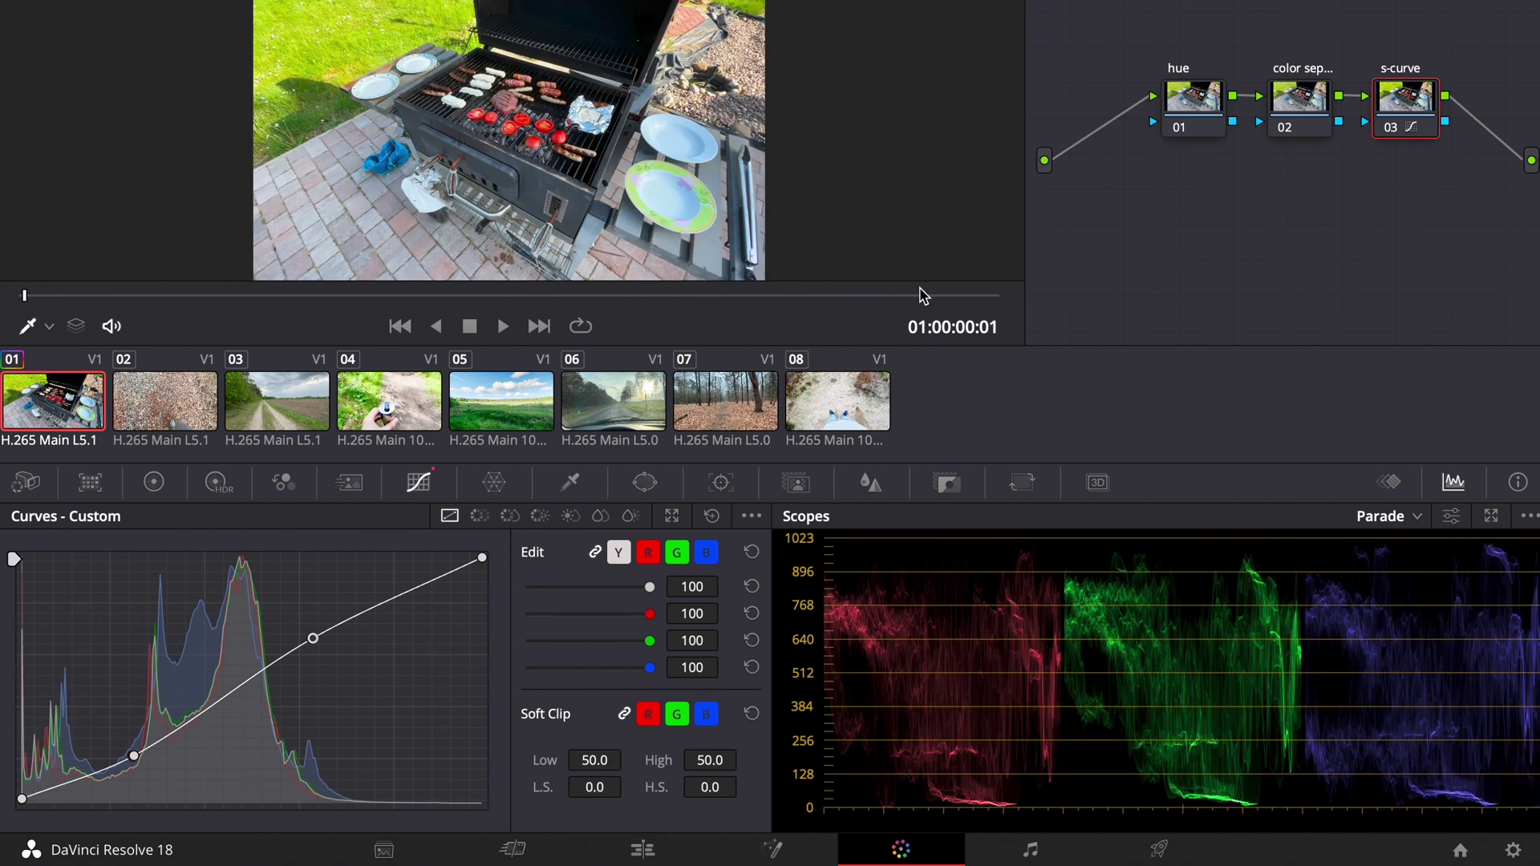
# On the hue node, sample the grass into Hue vs Hue and rotate the yellow-green hue slightly
pyautogui.click(1195, 113)
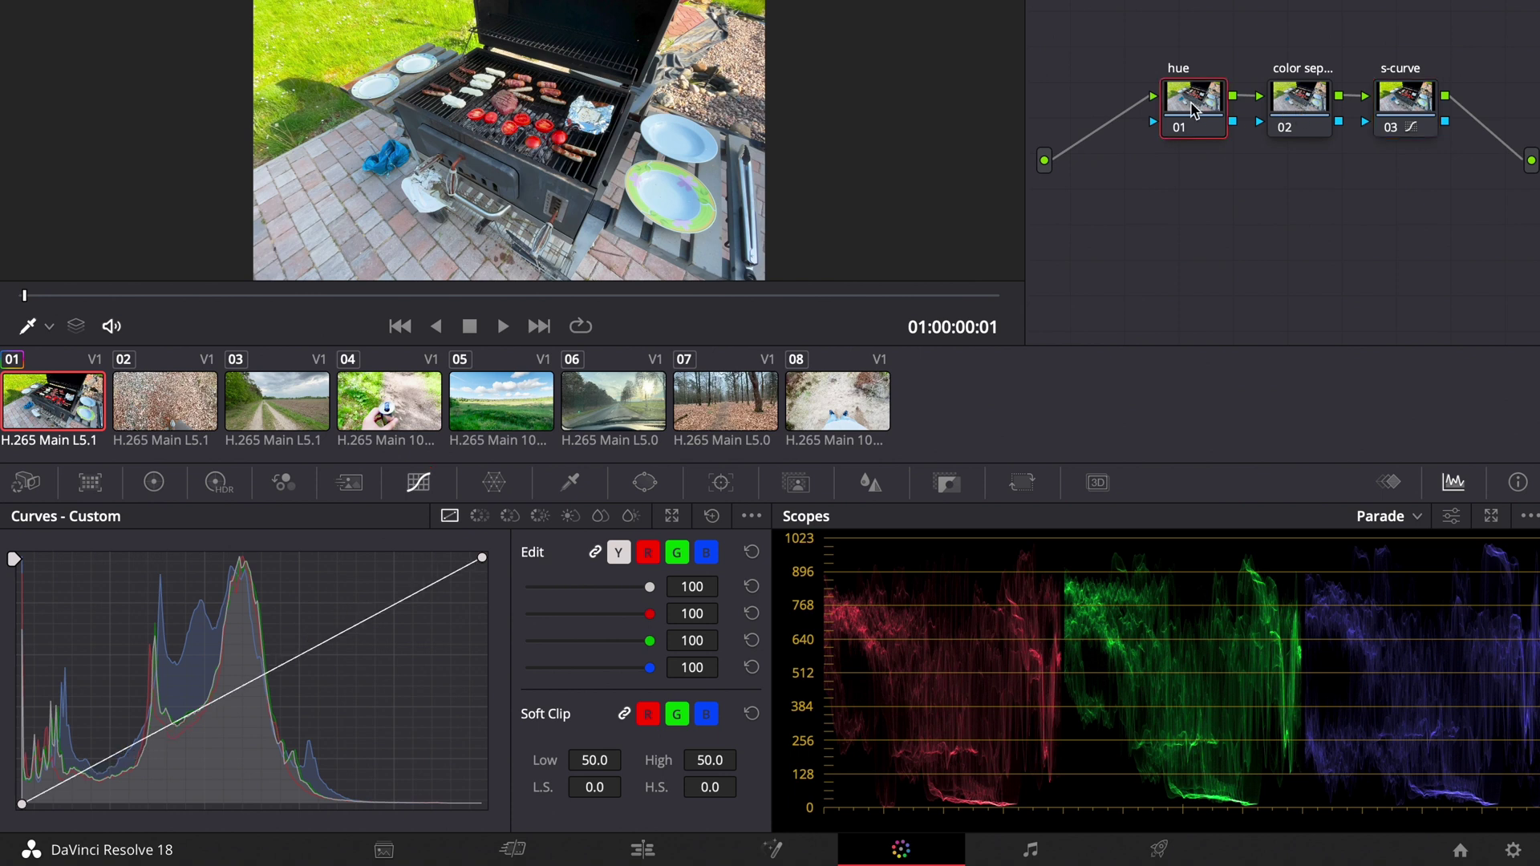
pyautogui.click(482, 516)
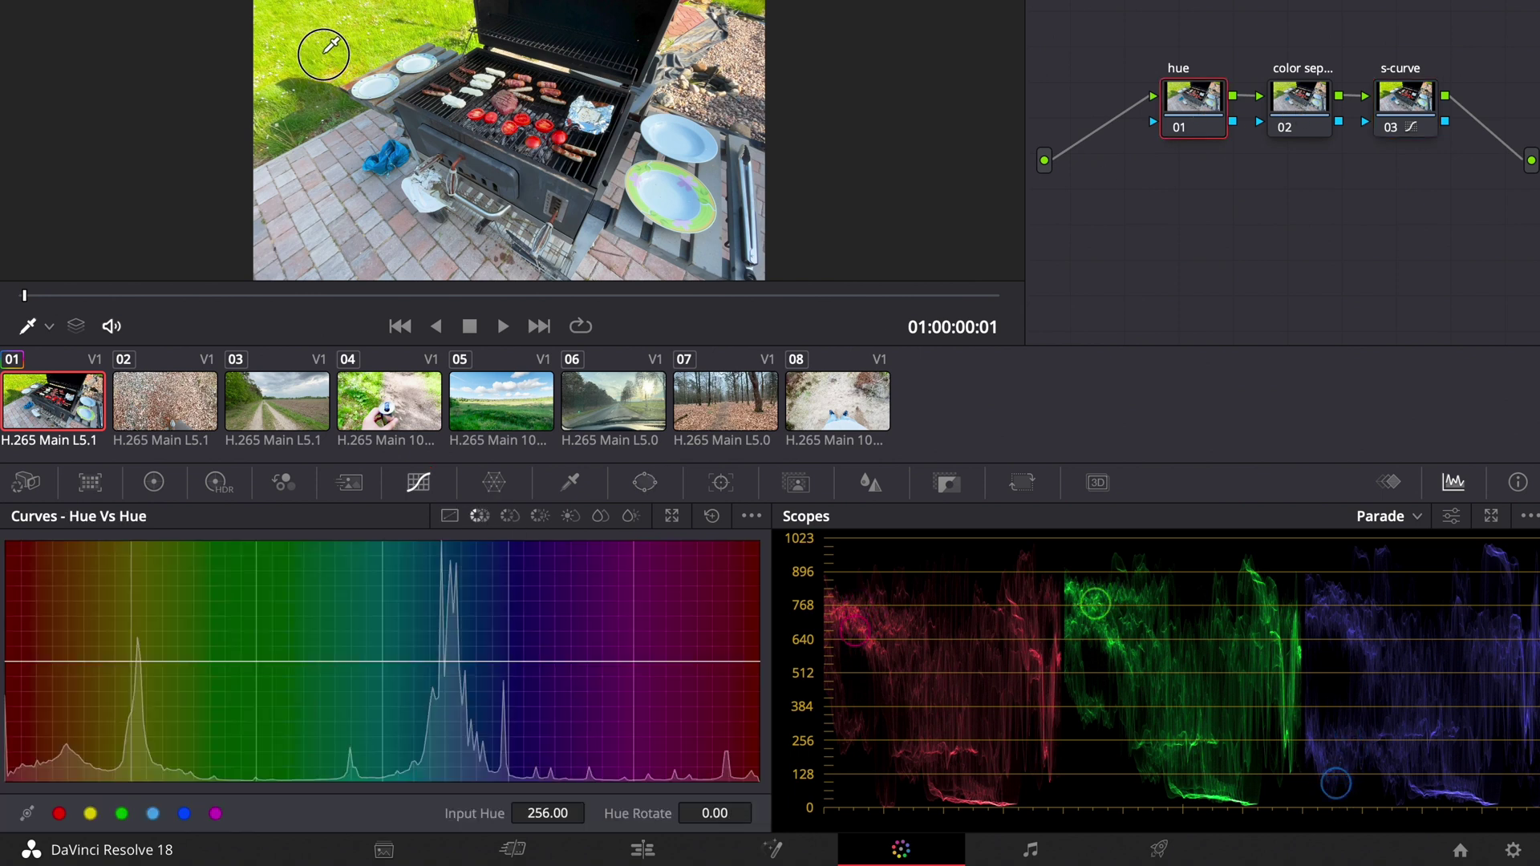
pyautogui.click(333, 20)
pyautogui.moveTo(160, 664); pyautogui.dragTo(215, 663)
pyautogui.doubleClick(607, 813)
pyautogui.moveTo(98, 665); pyautogui.dragTo(79, 659)
pyautogui.doubleClick(611, 813)
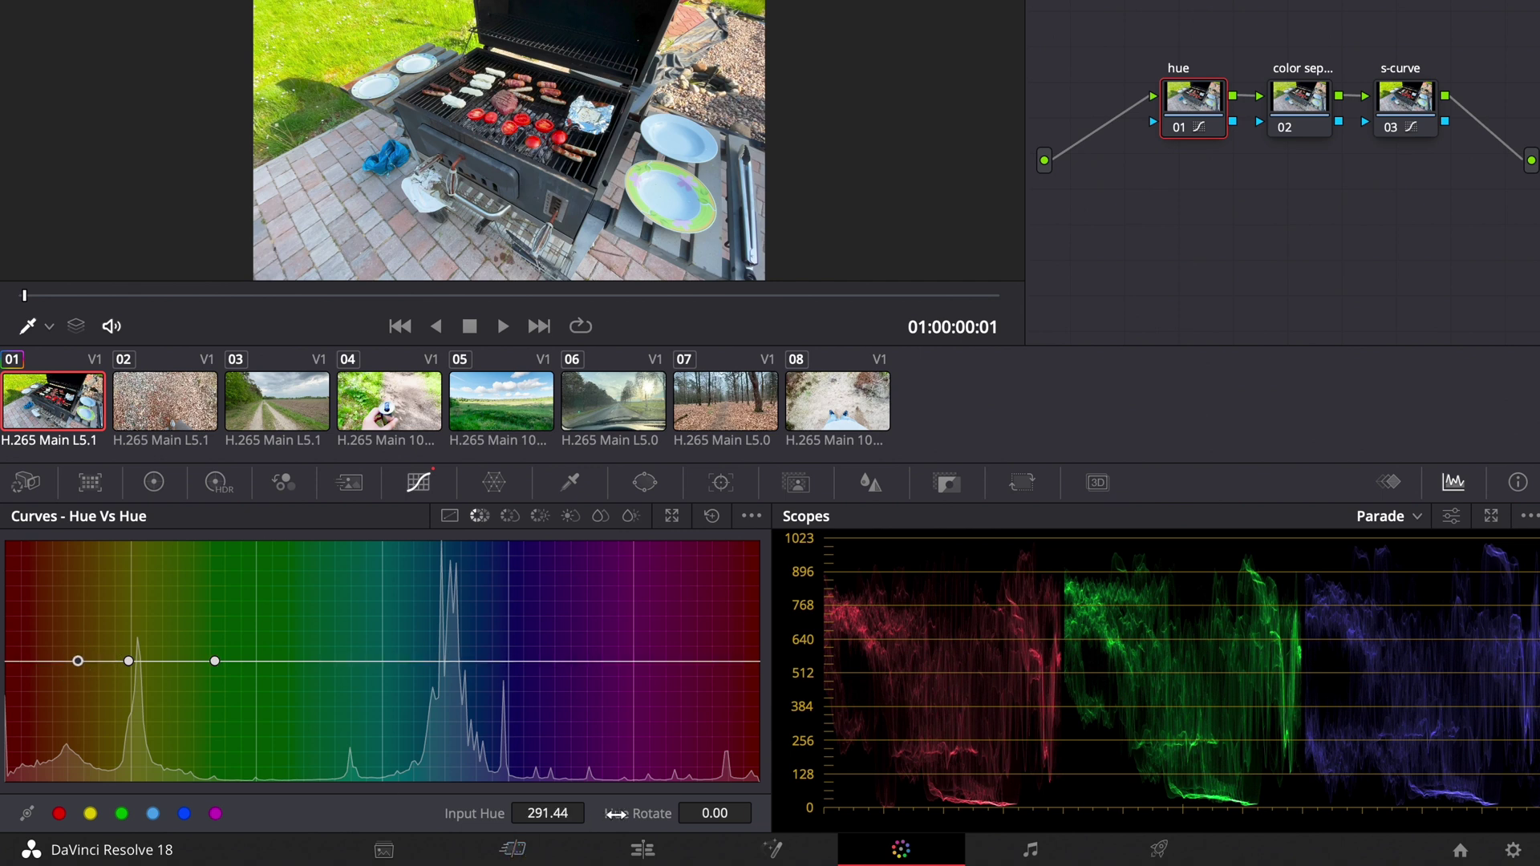
pyautogui.moveTo(128, 660); pyautogui.dragTo(143, 676)
pyautogui.moveTo(141, 670); pyautogui.dragTo(140, 666)
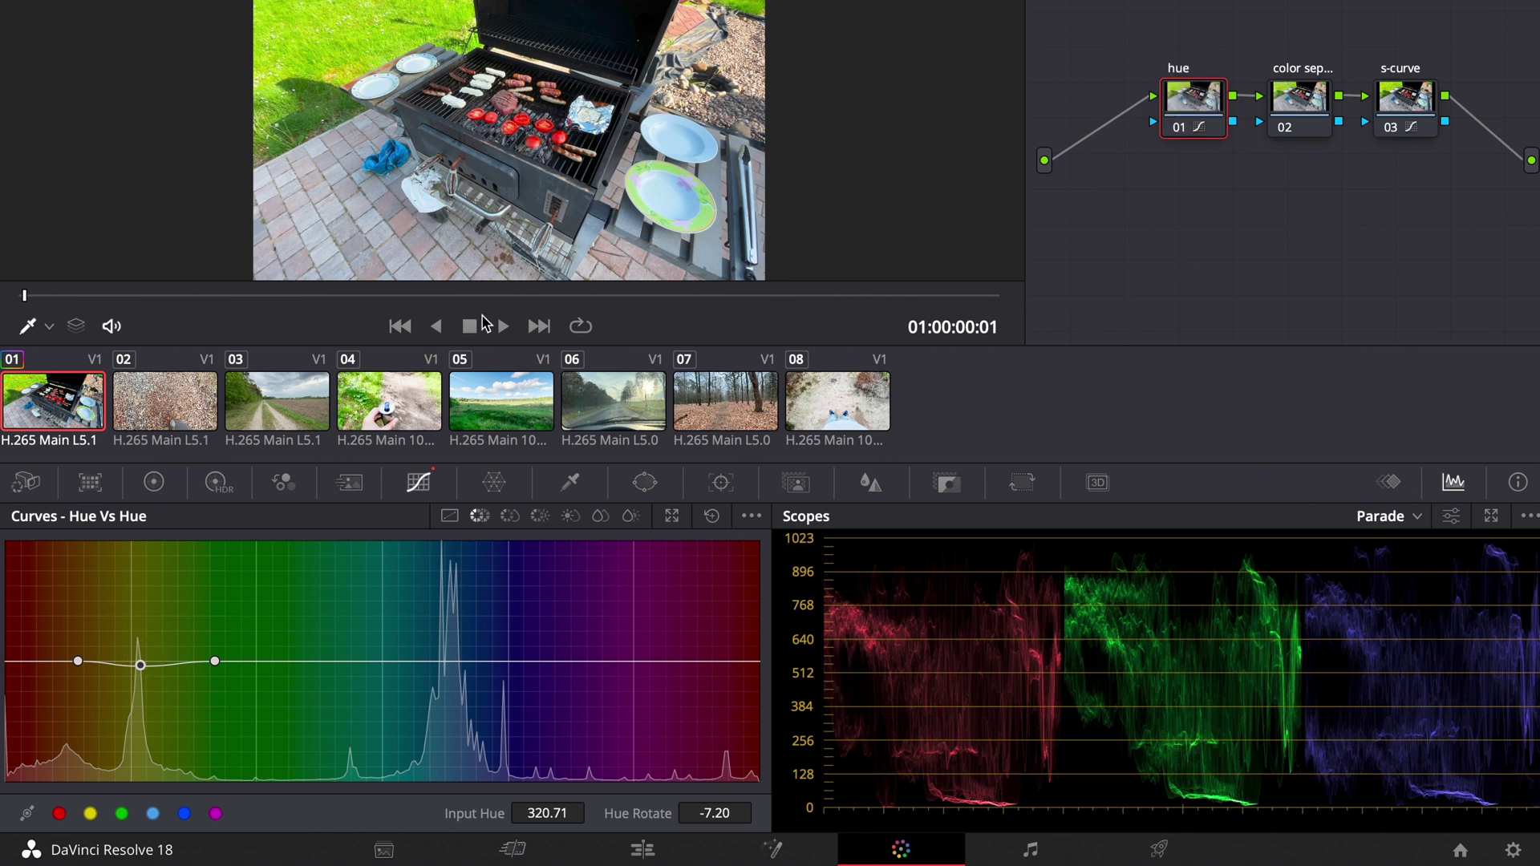
# Sample the grass in Hue vs Sat and lower the yellow-green saturation
pyautogui.click(510, 518)
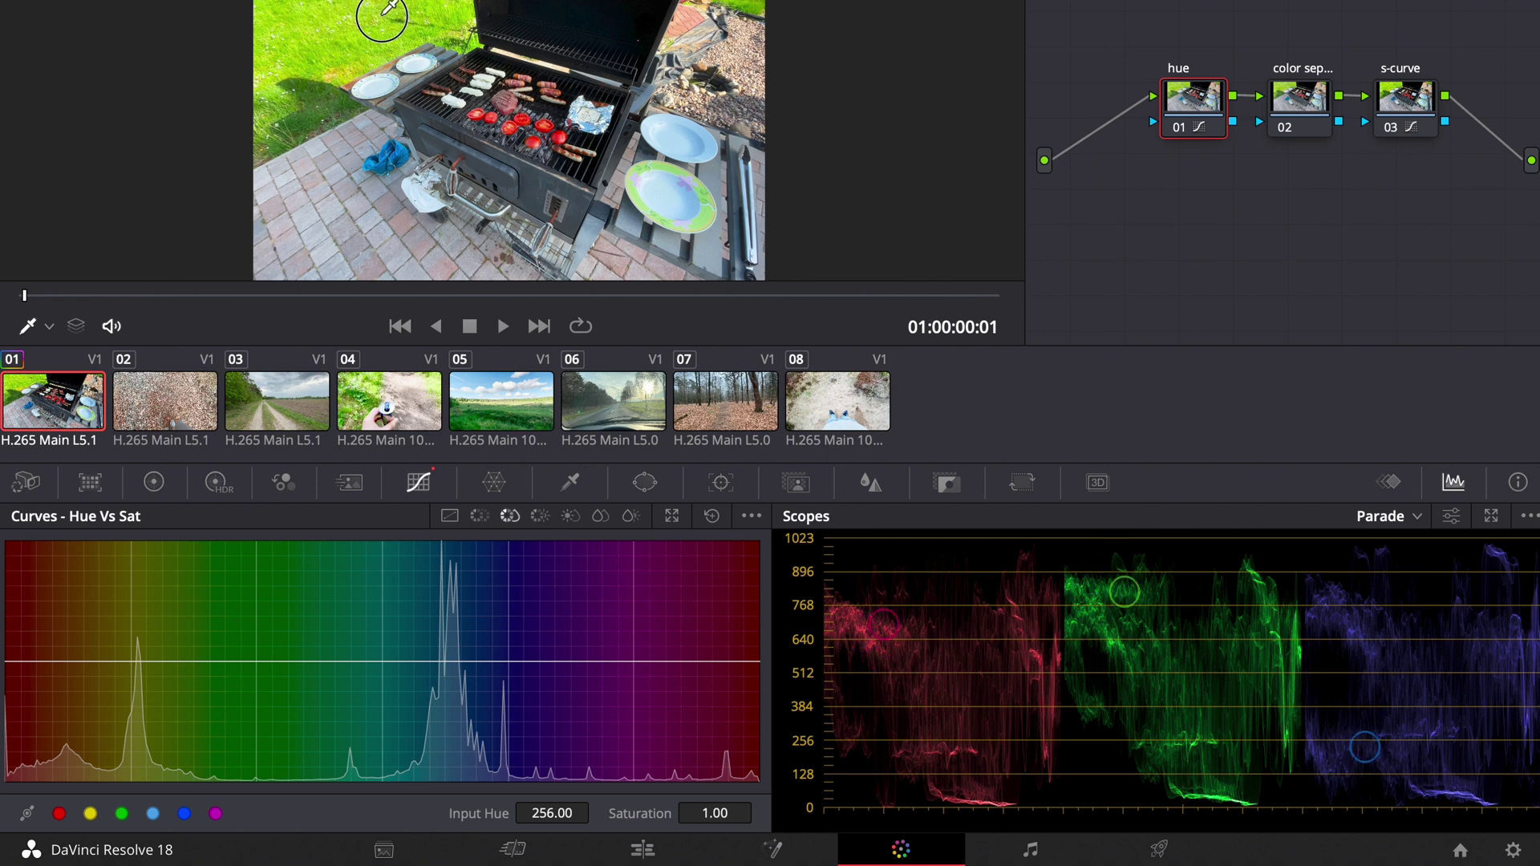
pyautogui.click(356, 34)
pyautogui.moveTo(179, 662); pyautogui.dragTo(210, 665)
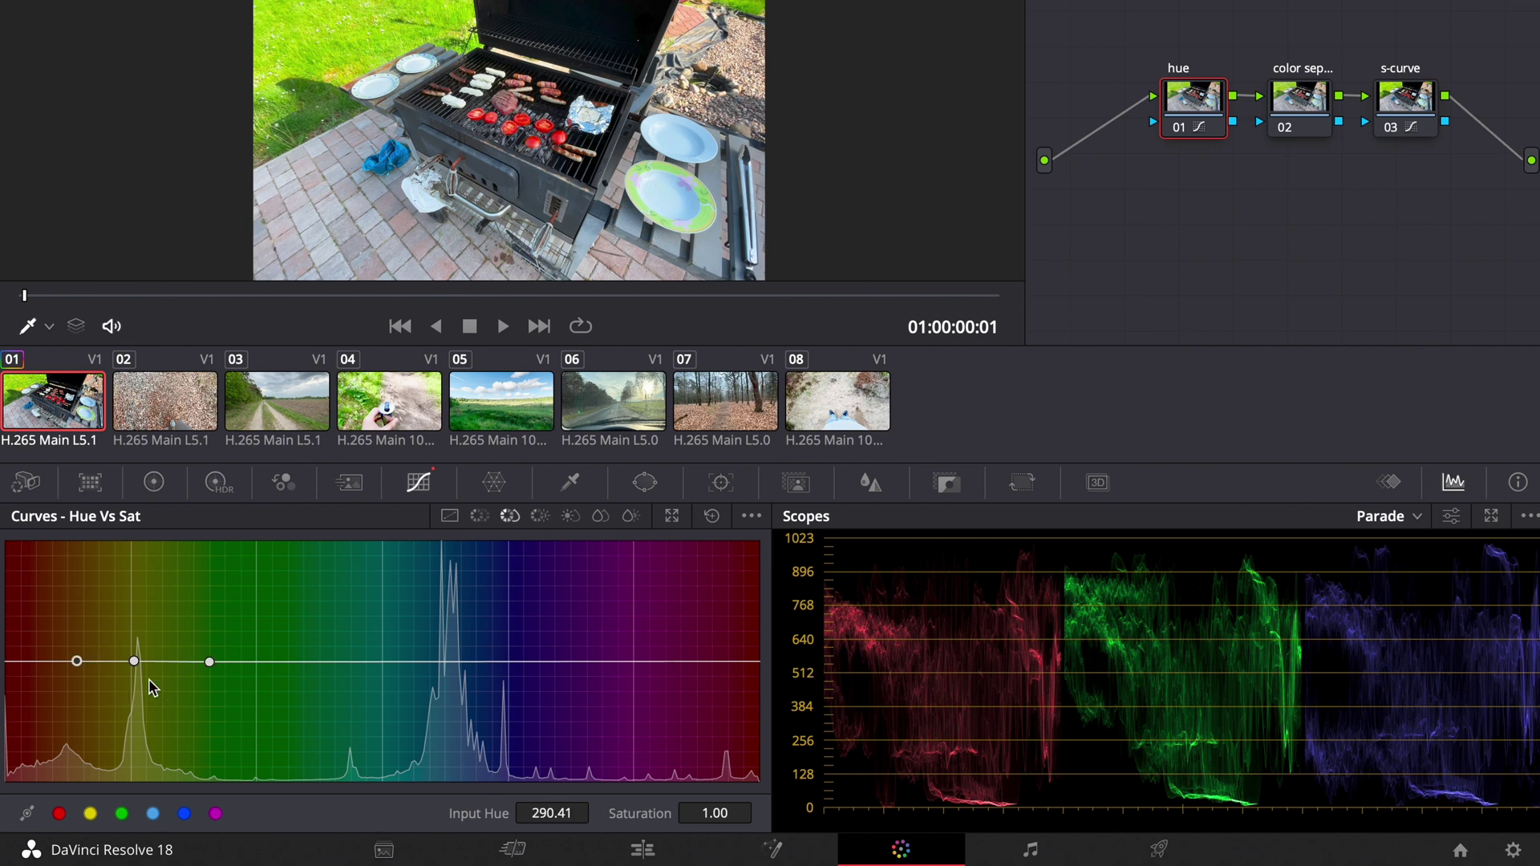
pyautogui.moveTo(135, 666); pyautogui.dragTo(142, 674)
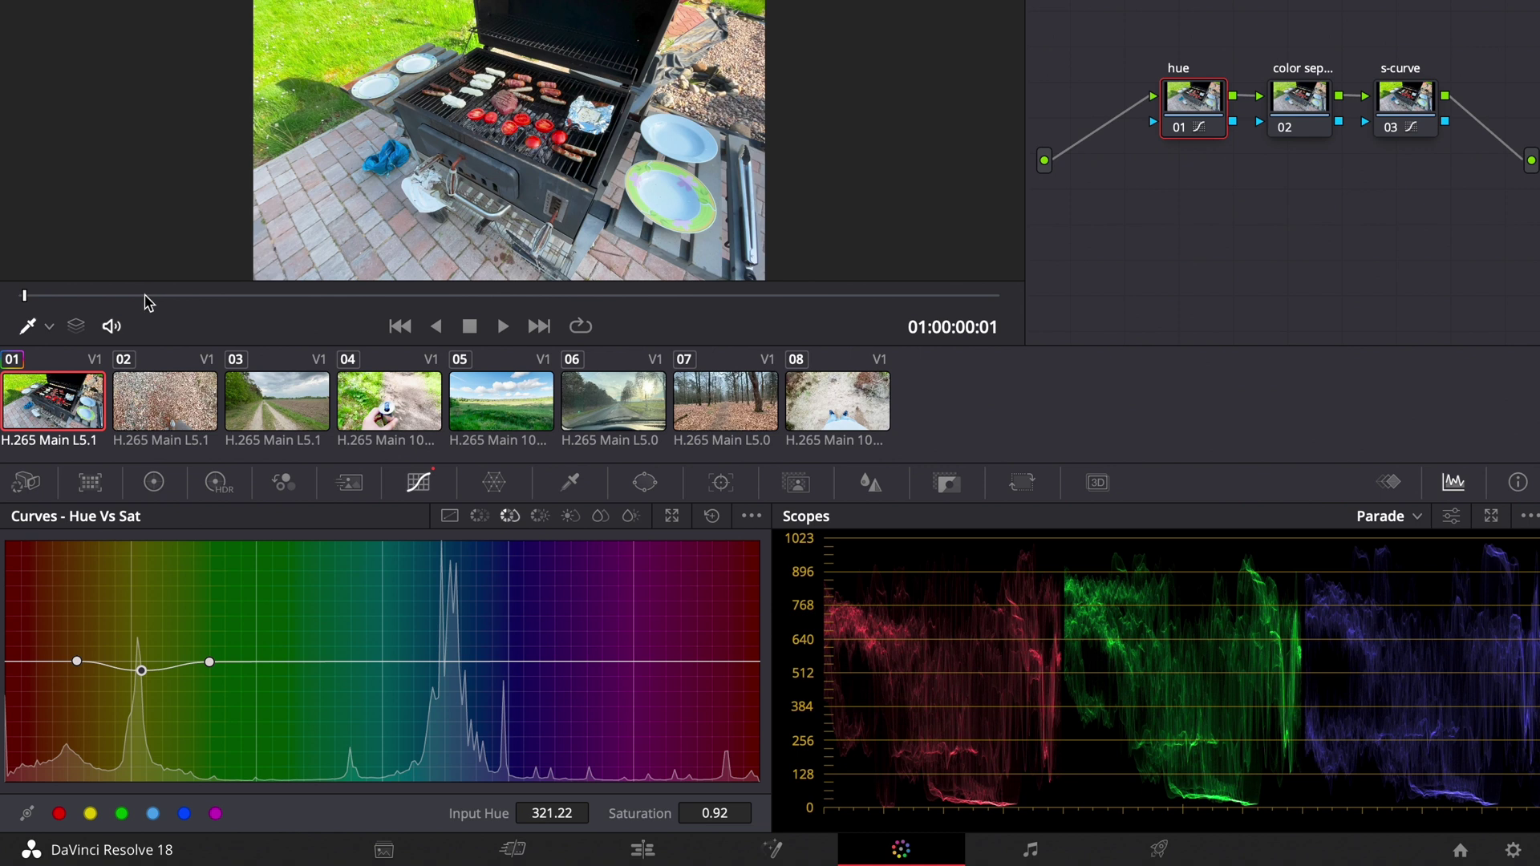
# Sample the blue object in Hue vs Hue, widen the range, and shift the cyan-blue hues
pyautogui.click(480, 517)
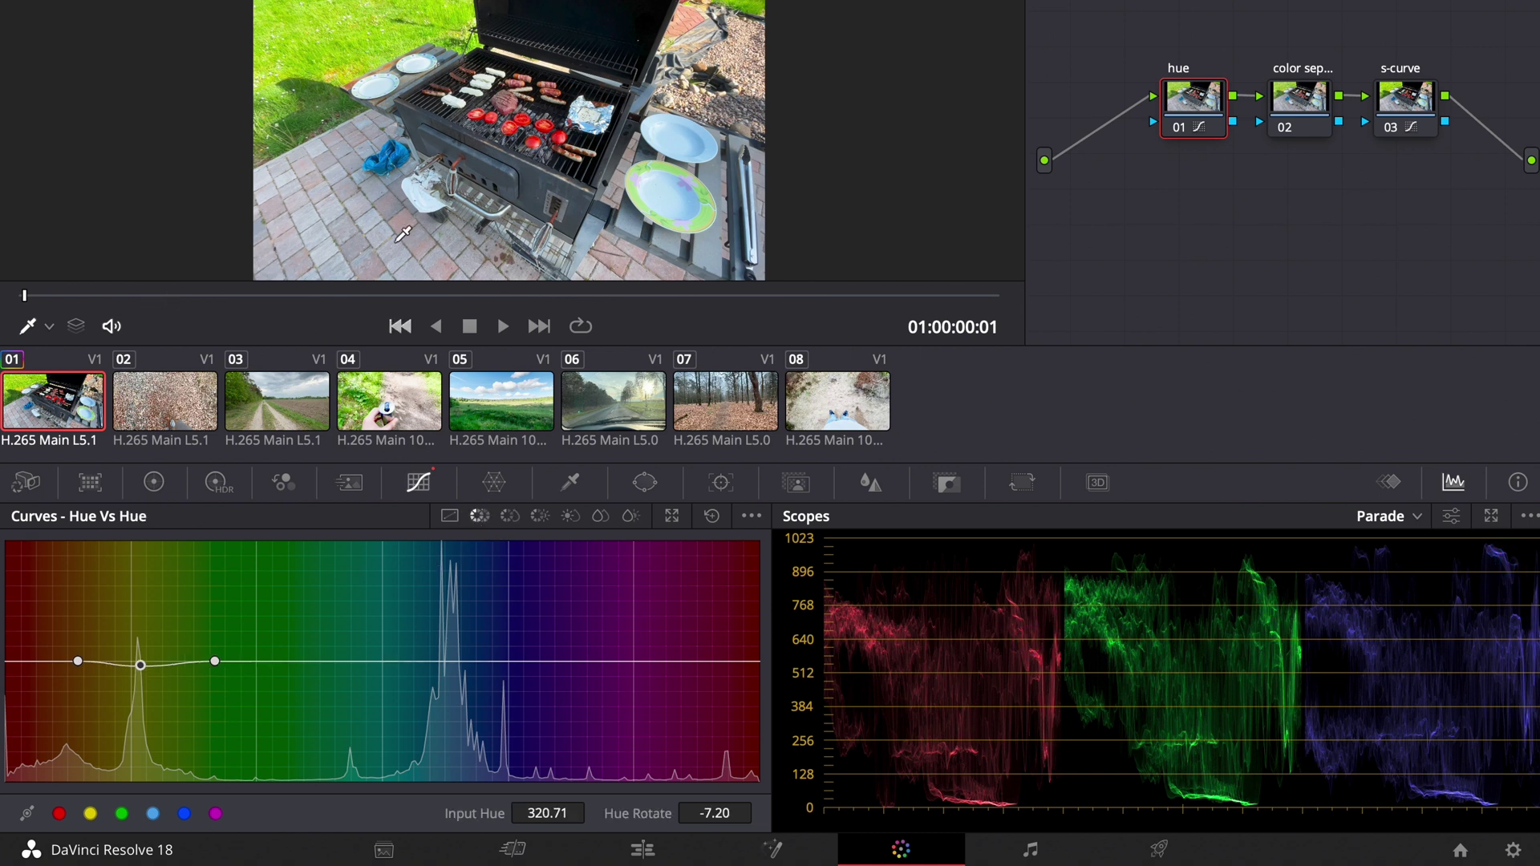
pyautogui.click(382, 159)
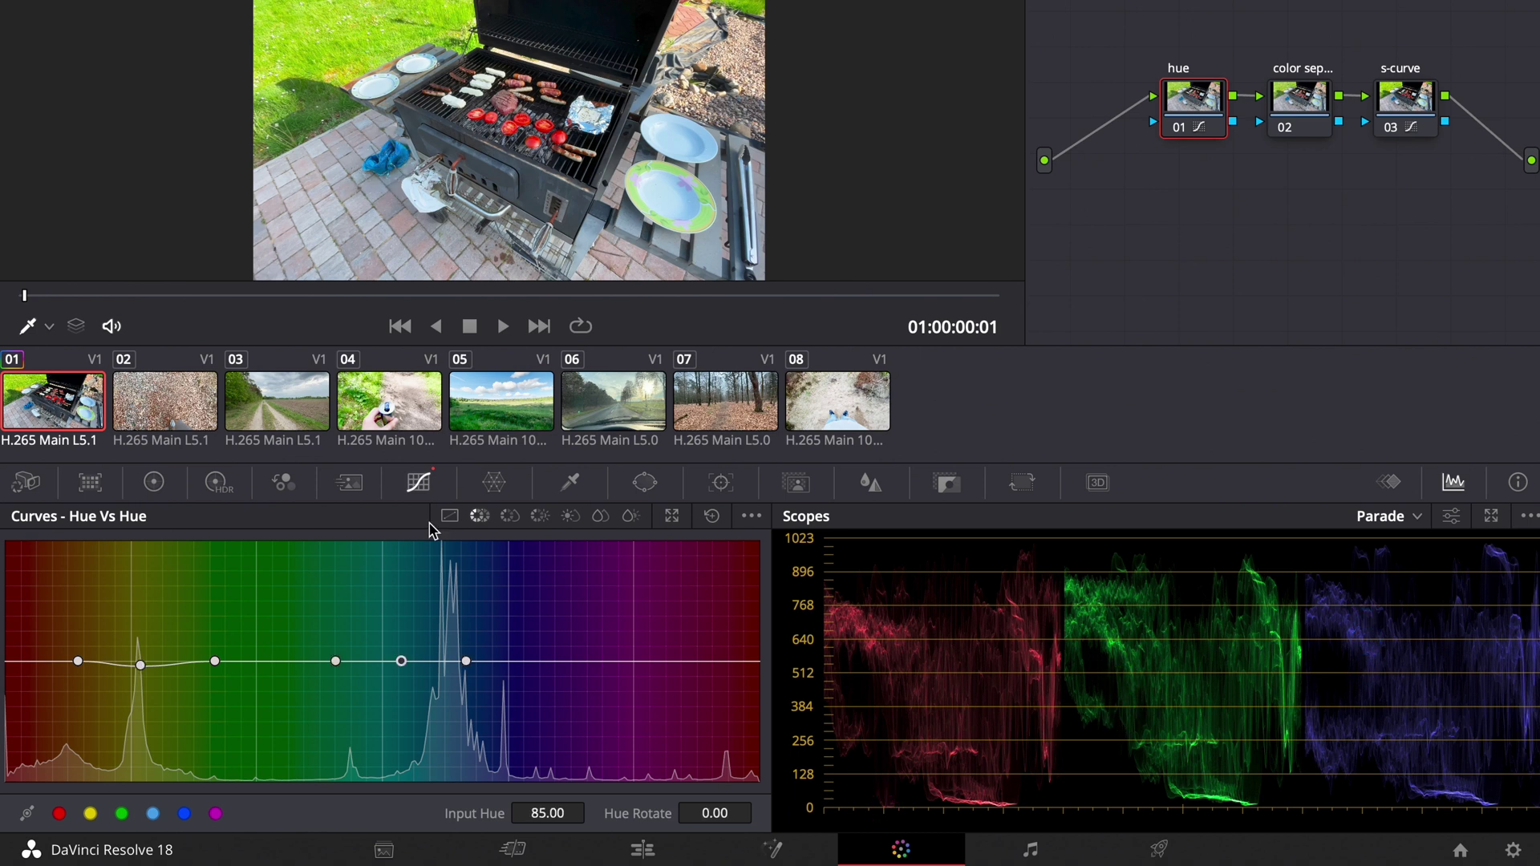
pyautogui.moveTo(469, 666); pyautogui.dragTo(522, 667)
pyautogui.doubleClick(639, 810)
pyautogui.moveTo(404, 664); pyautogui.dragTo(420, 656)
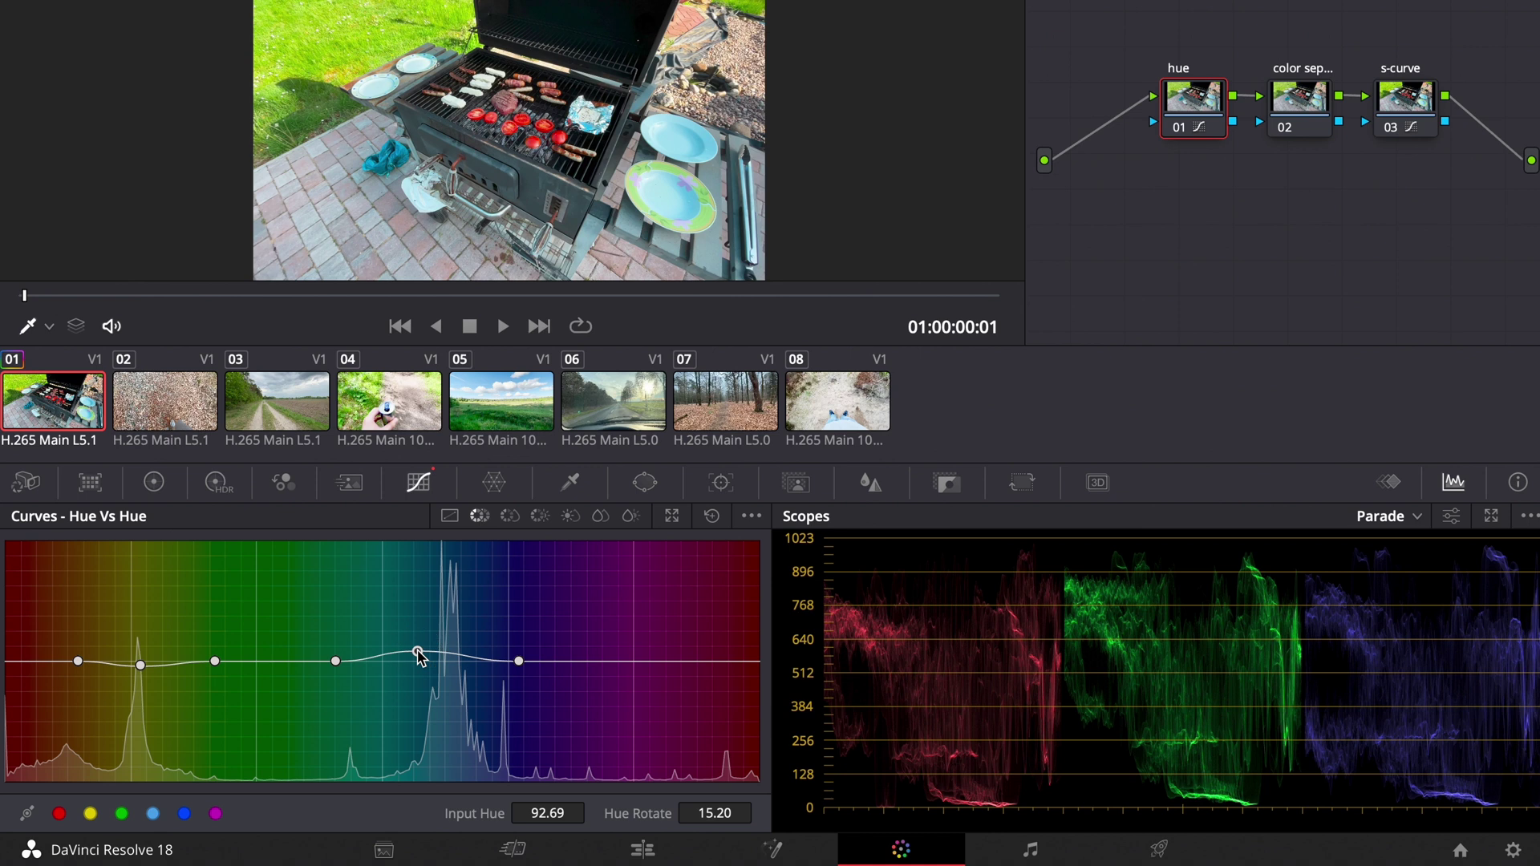
# Desaturate the blue tones in Hue vs Sat to about 0.89 and scrub to review
pyautogui.click(510, 516)
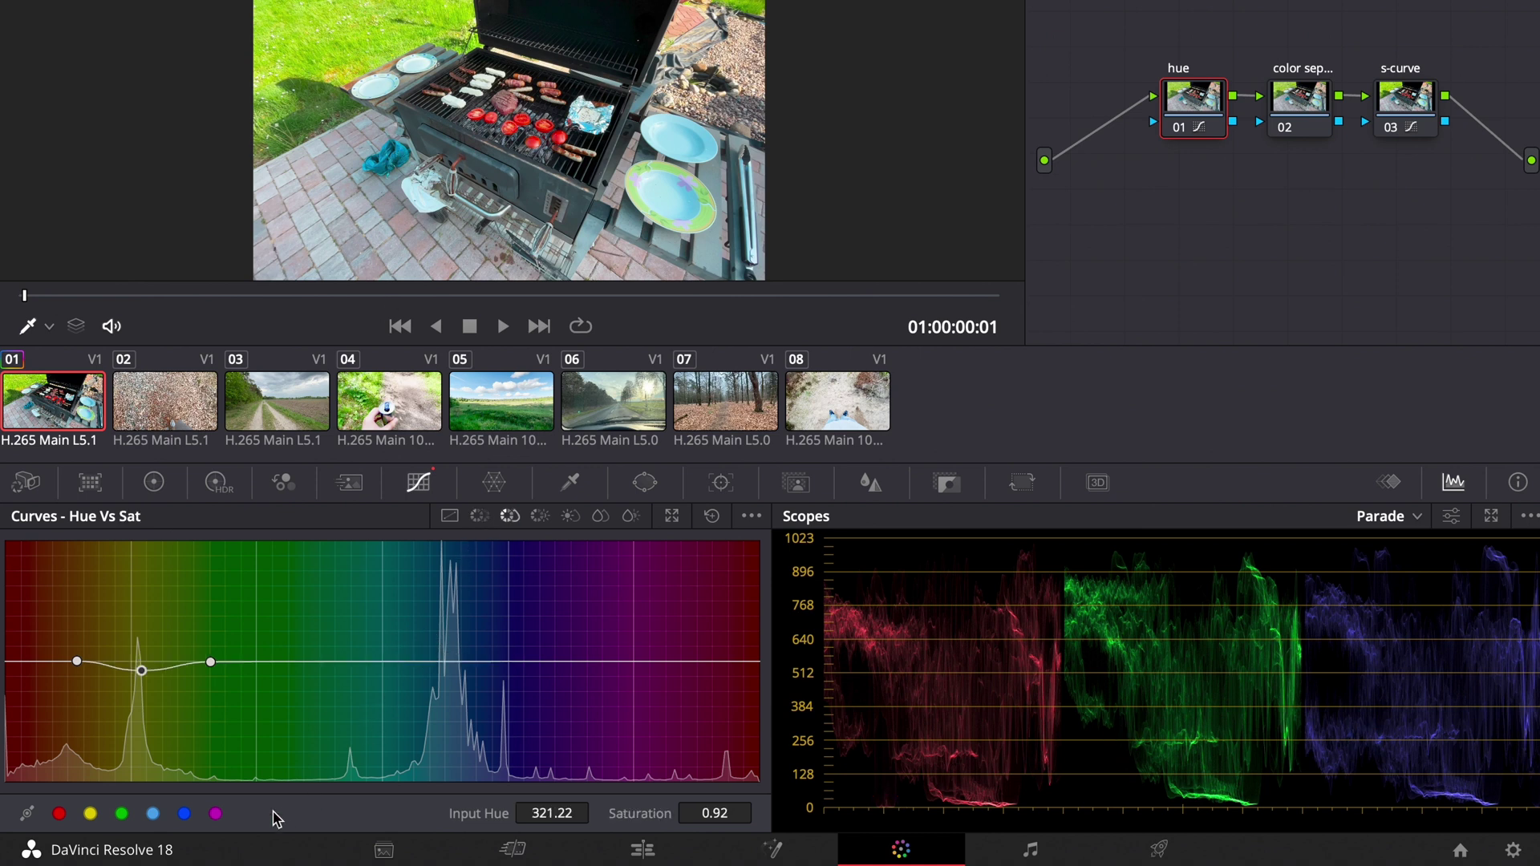
pyautogui.click(185, 814)
pyautogui.moveTo(382, 661); pyautogui.dragTo(353, 658)
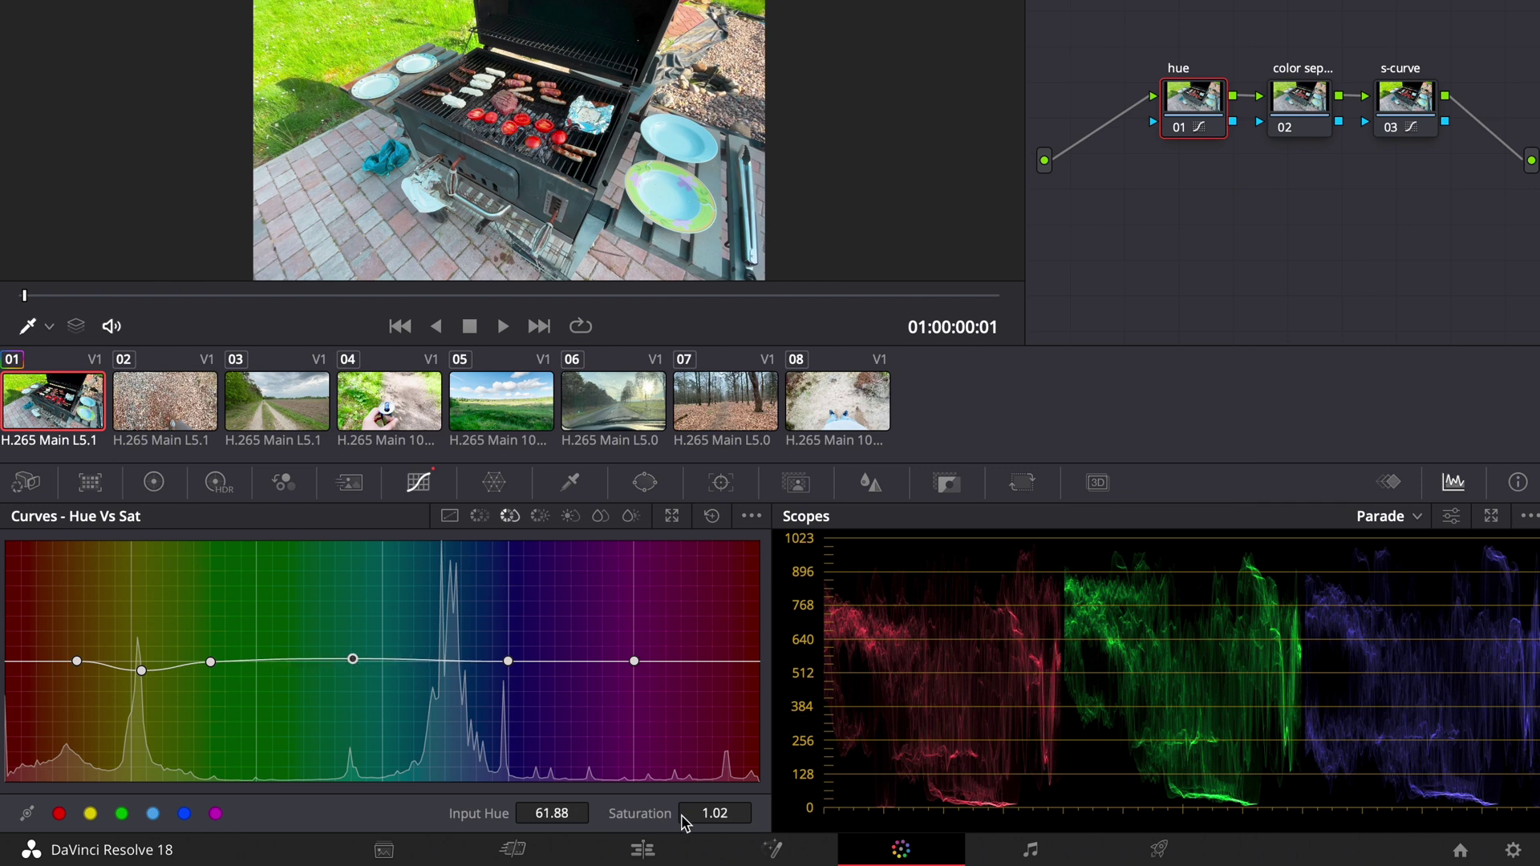
pyautogui.moveTo(634, 661); pyautogui.dragTo(466, 678)
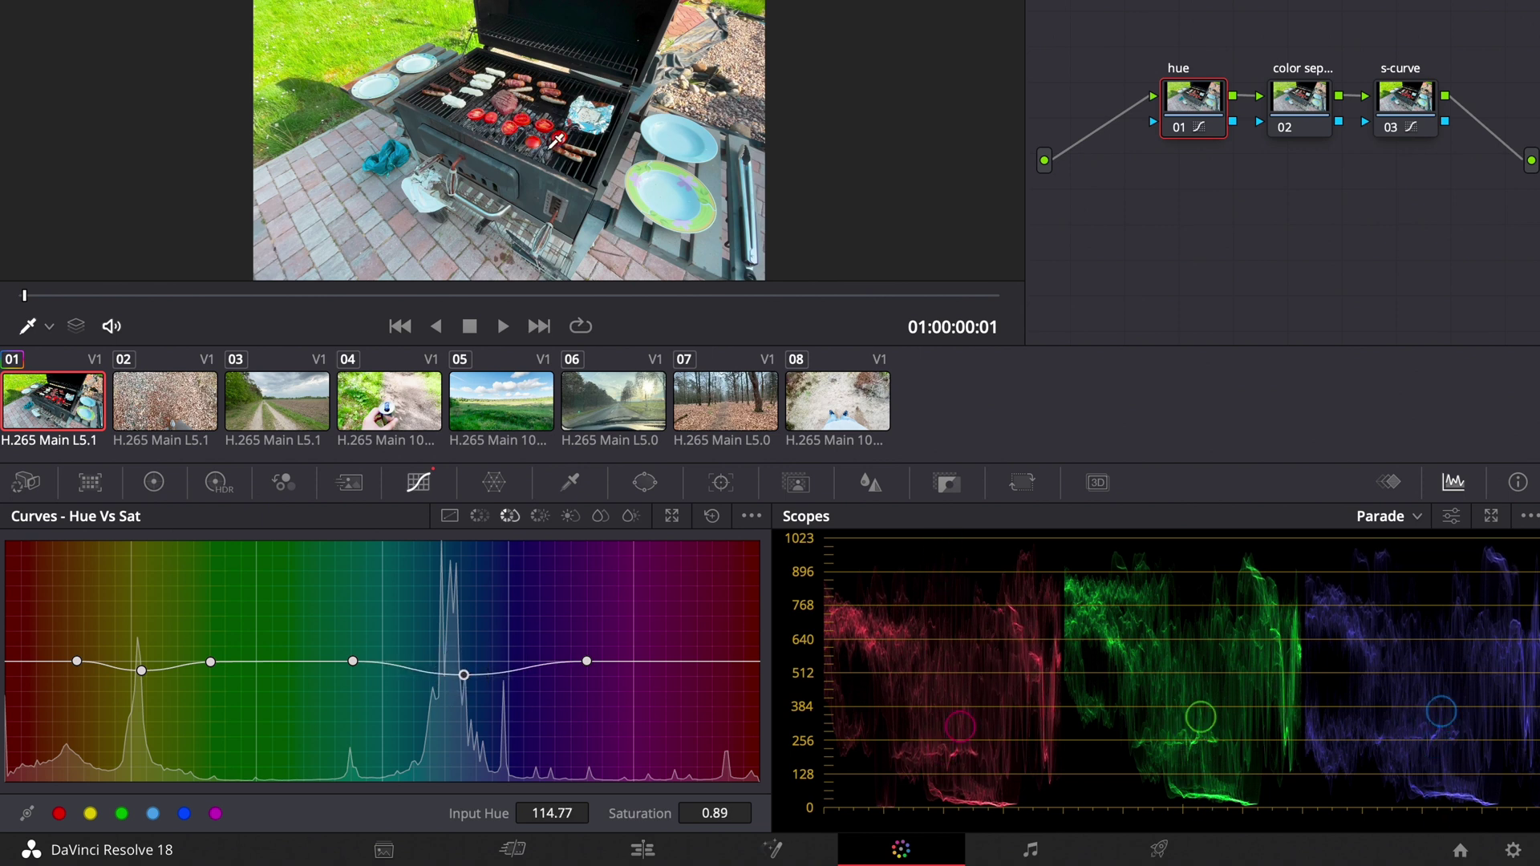
pyautogui.moveTo(371, 294); pyautogui.dragTo(602, 292)
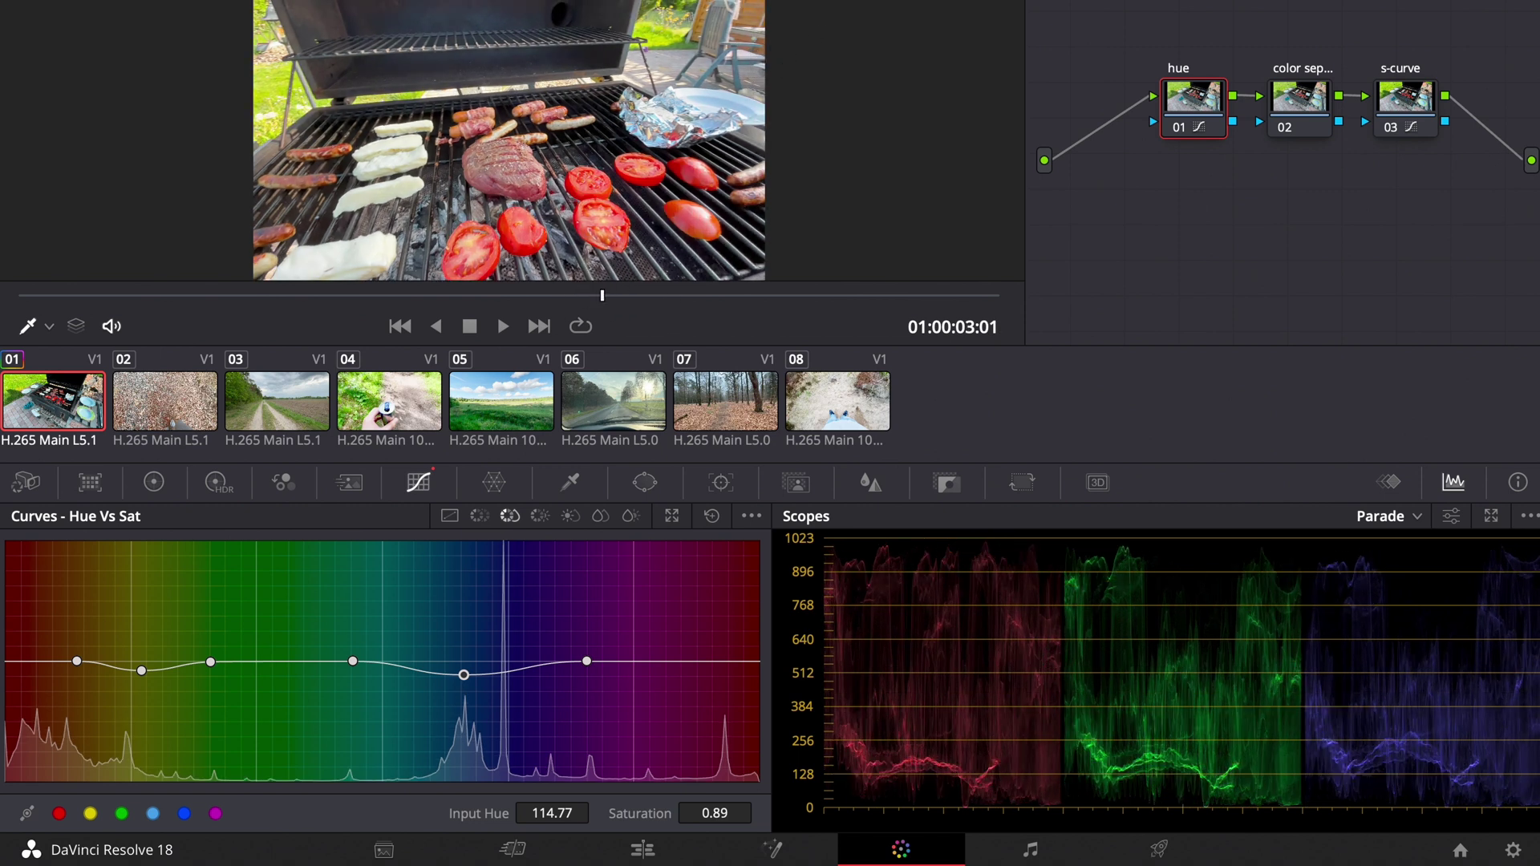
# Scrub further through clip 01 and select node 02 'color sep…' to edit its curves
pyautogui.moveTo(669, 293); pyautogui.dragTo(988, 303)
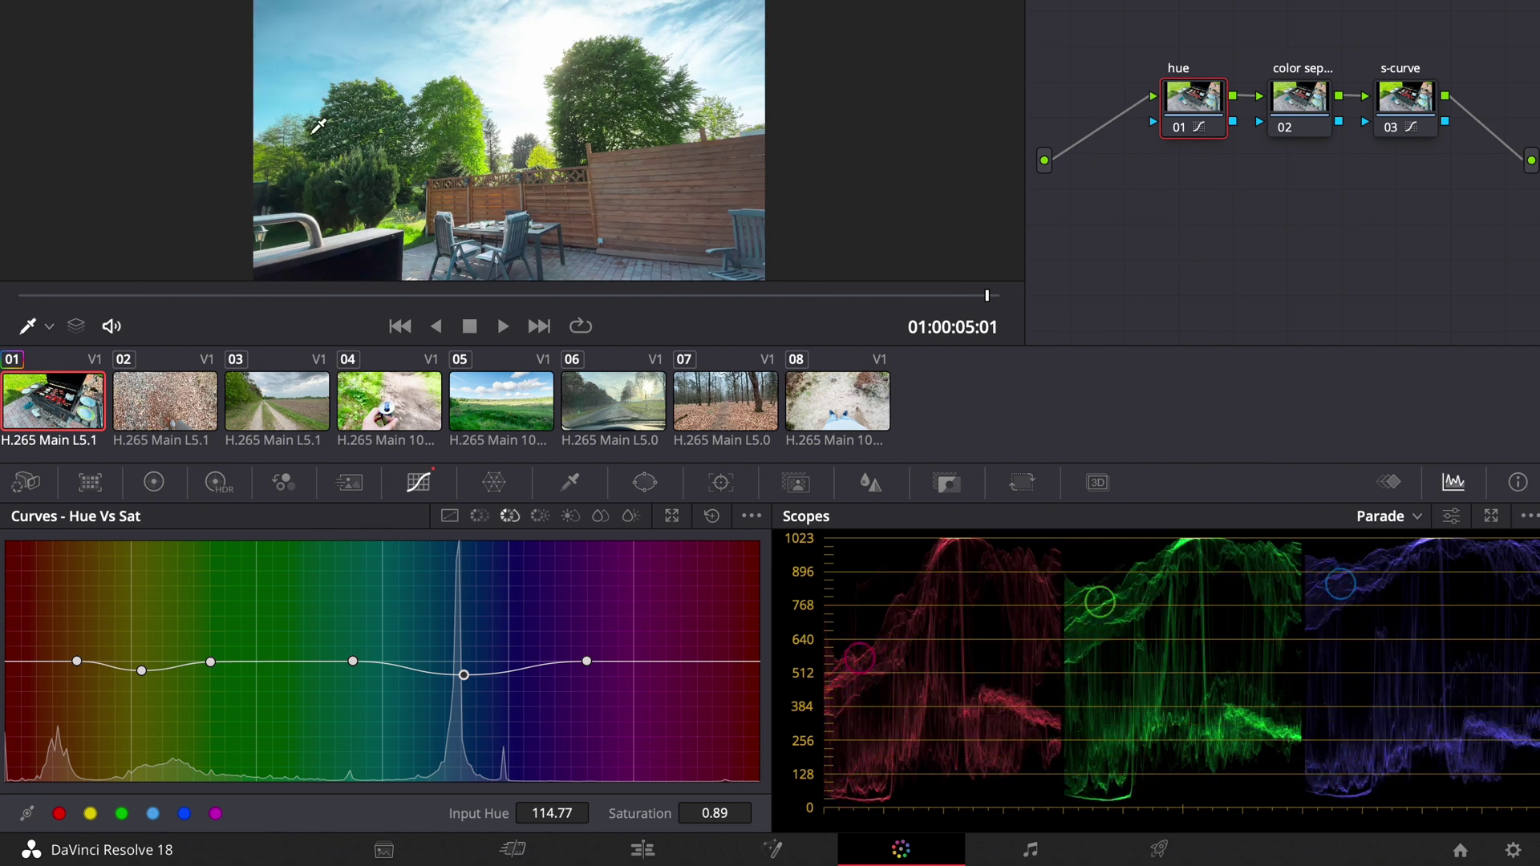
pyautogui.click(1301, 99)
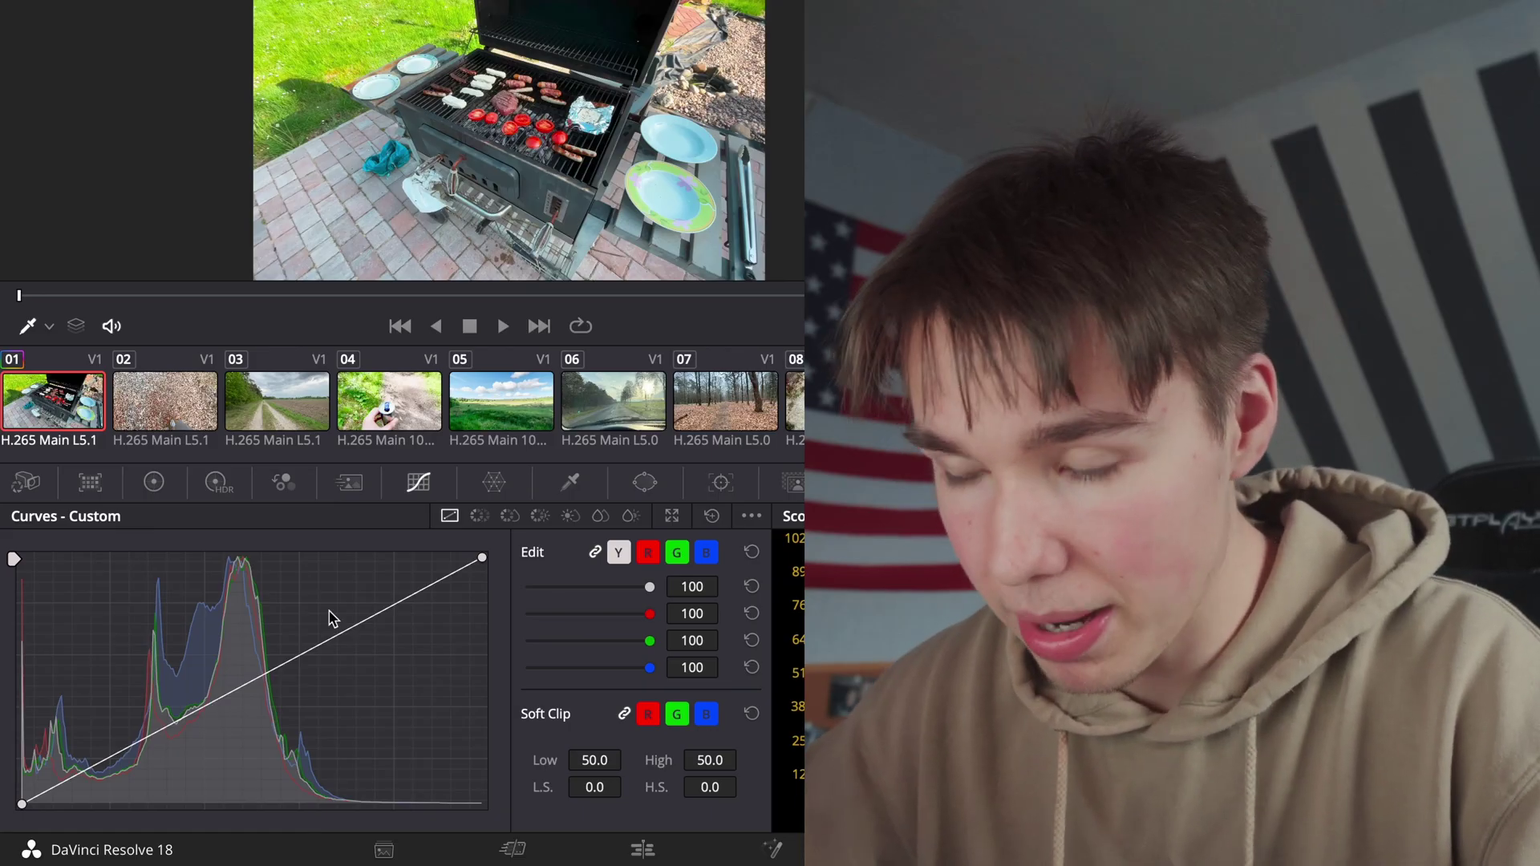
# Unlink the YRGB curves and lift the blue and green curves slightly in the shadows
pyautogui.click(196, 710)
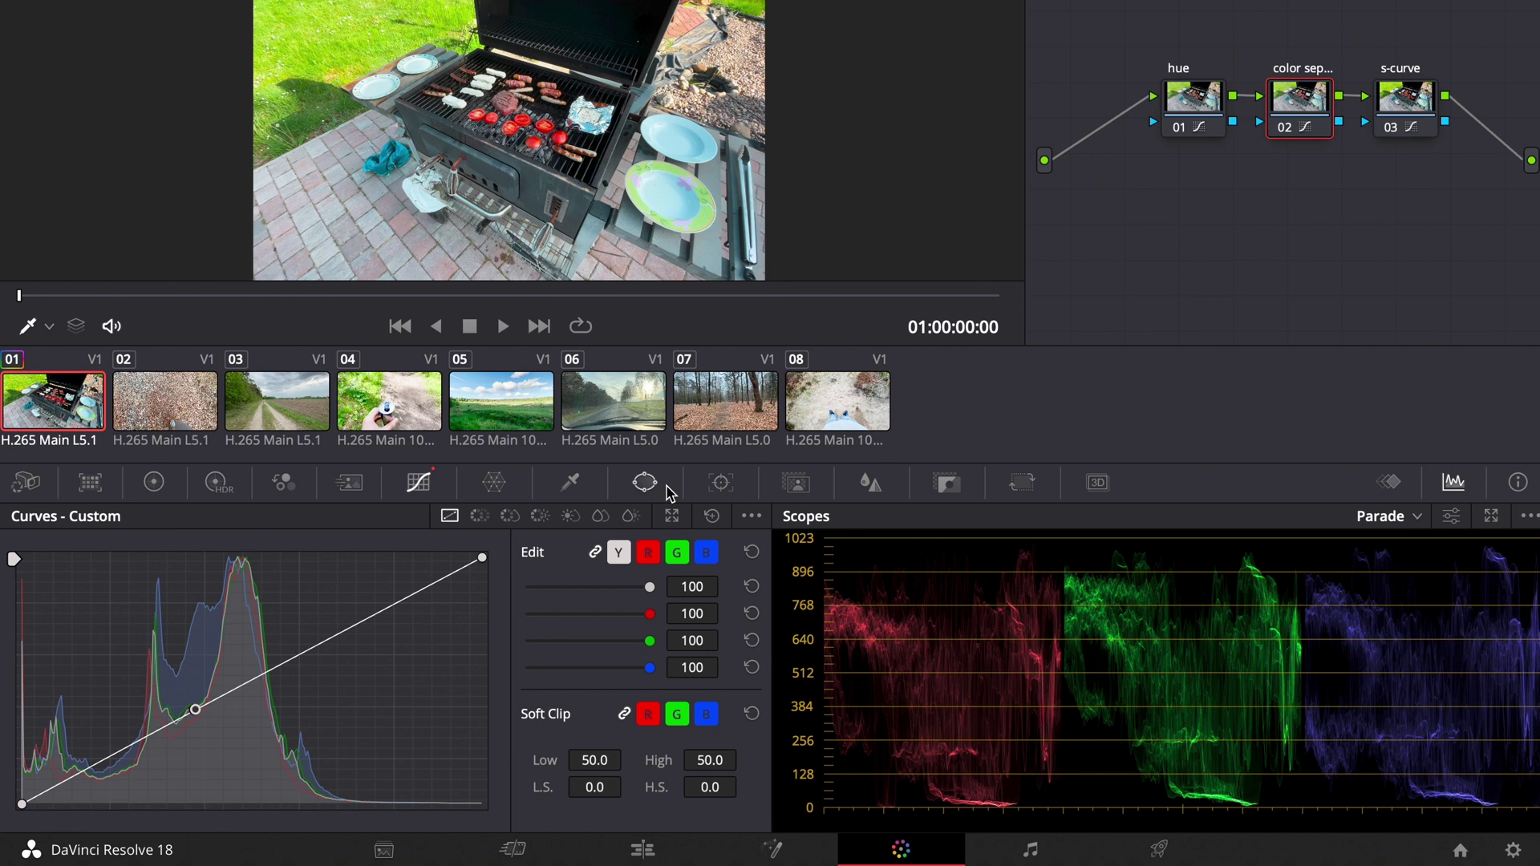
pyautogui.click(593, 556)
pyautogui.click(706, 554)
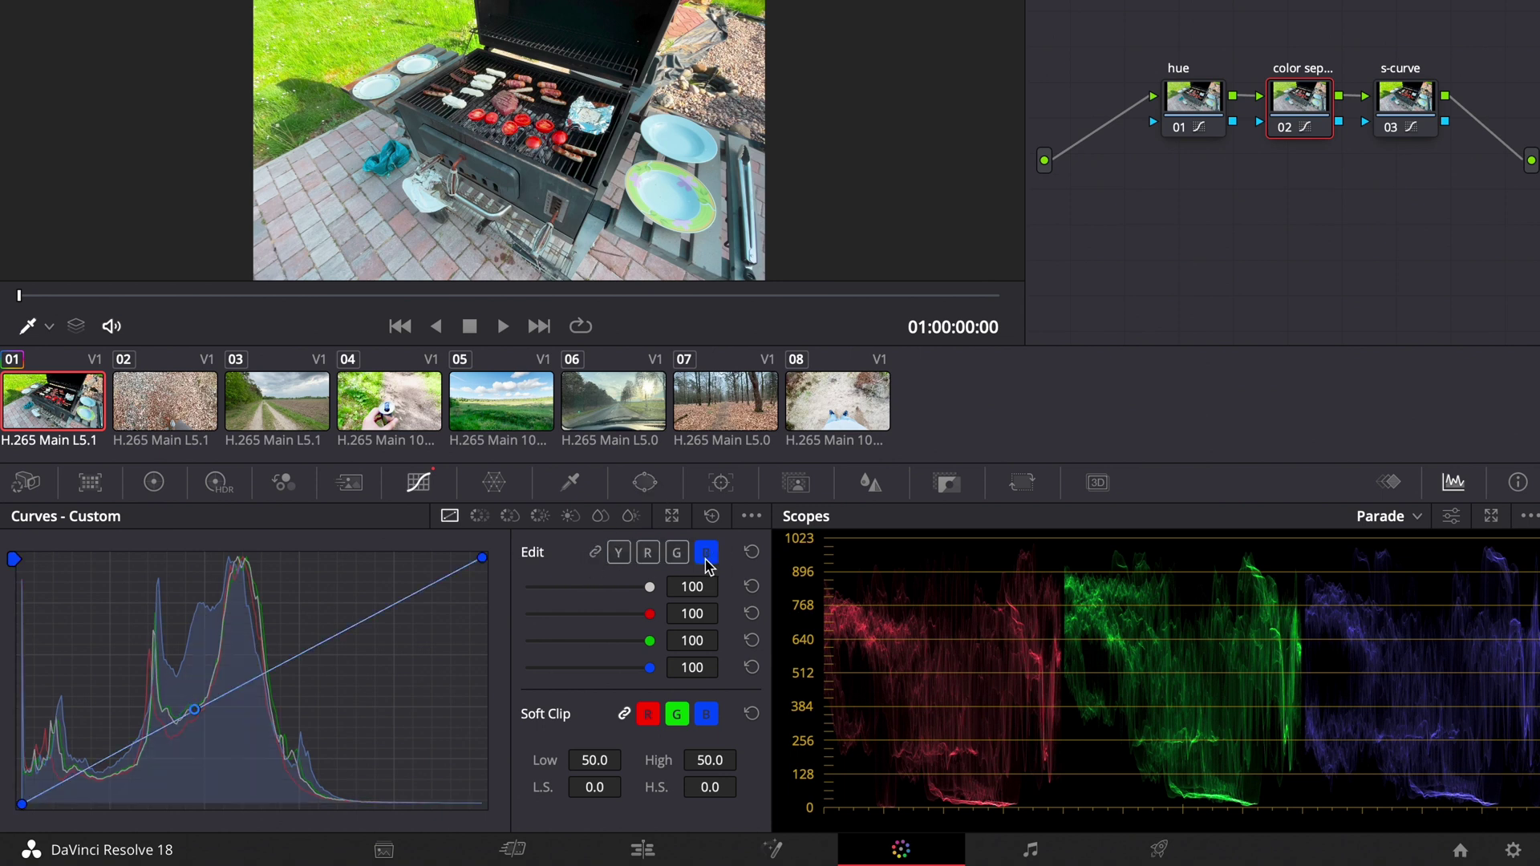
pyautogui.moveTo(93, 763); pyautogui.dragTo(92, 755)
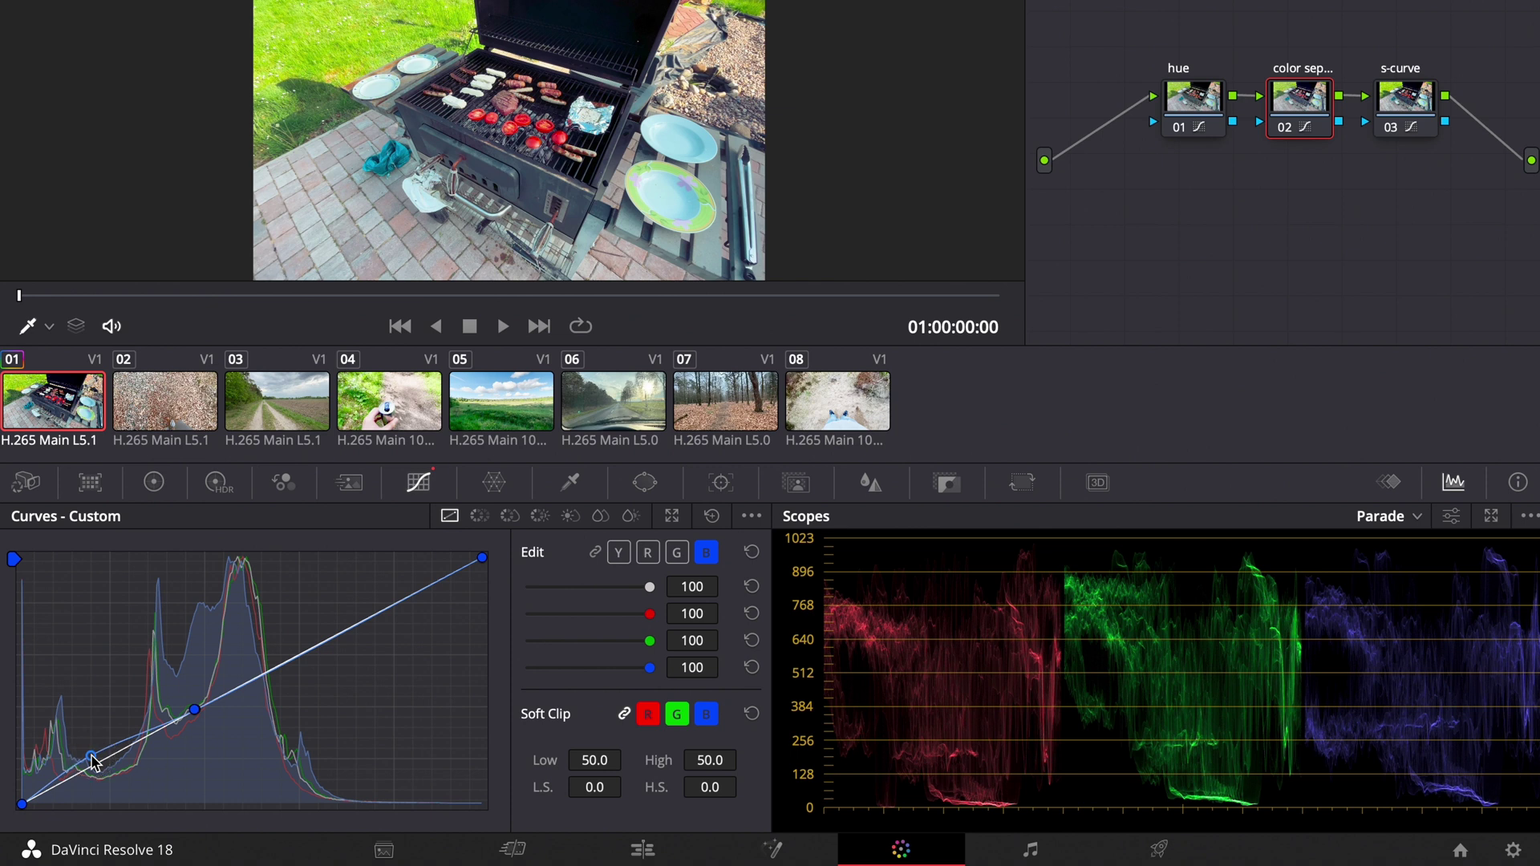
pyautogui.click(677, 553)
pyautogui.moveTo(97, 762); pyautogui.dragTo(99, 754)
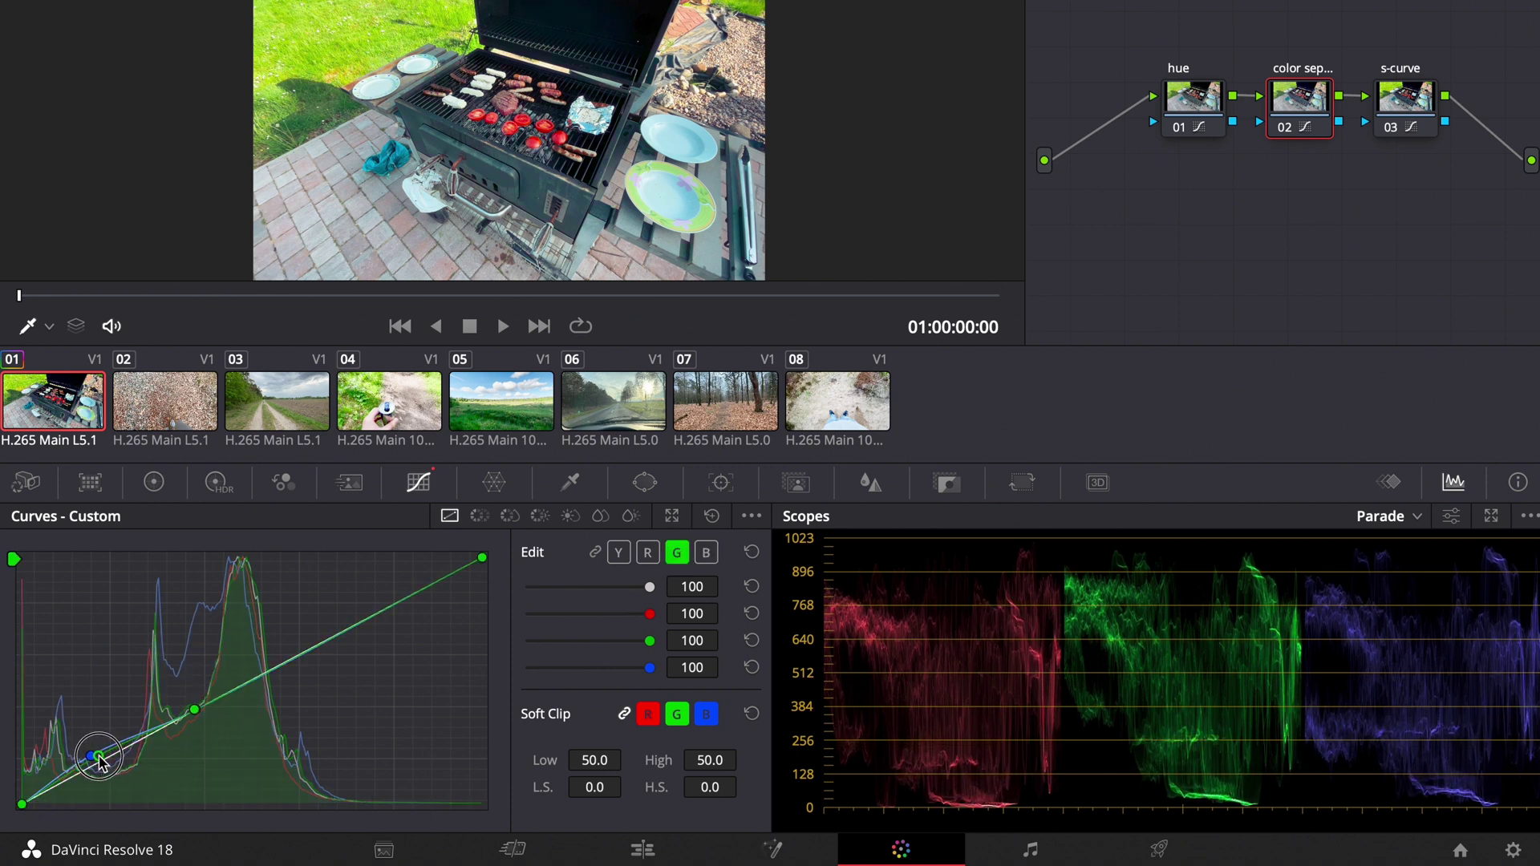
# Raise a red highlight point and pull a green highlight point slightly down
pyautogui.click(649, 560)
pyautogui.click(345, 630)
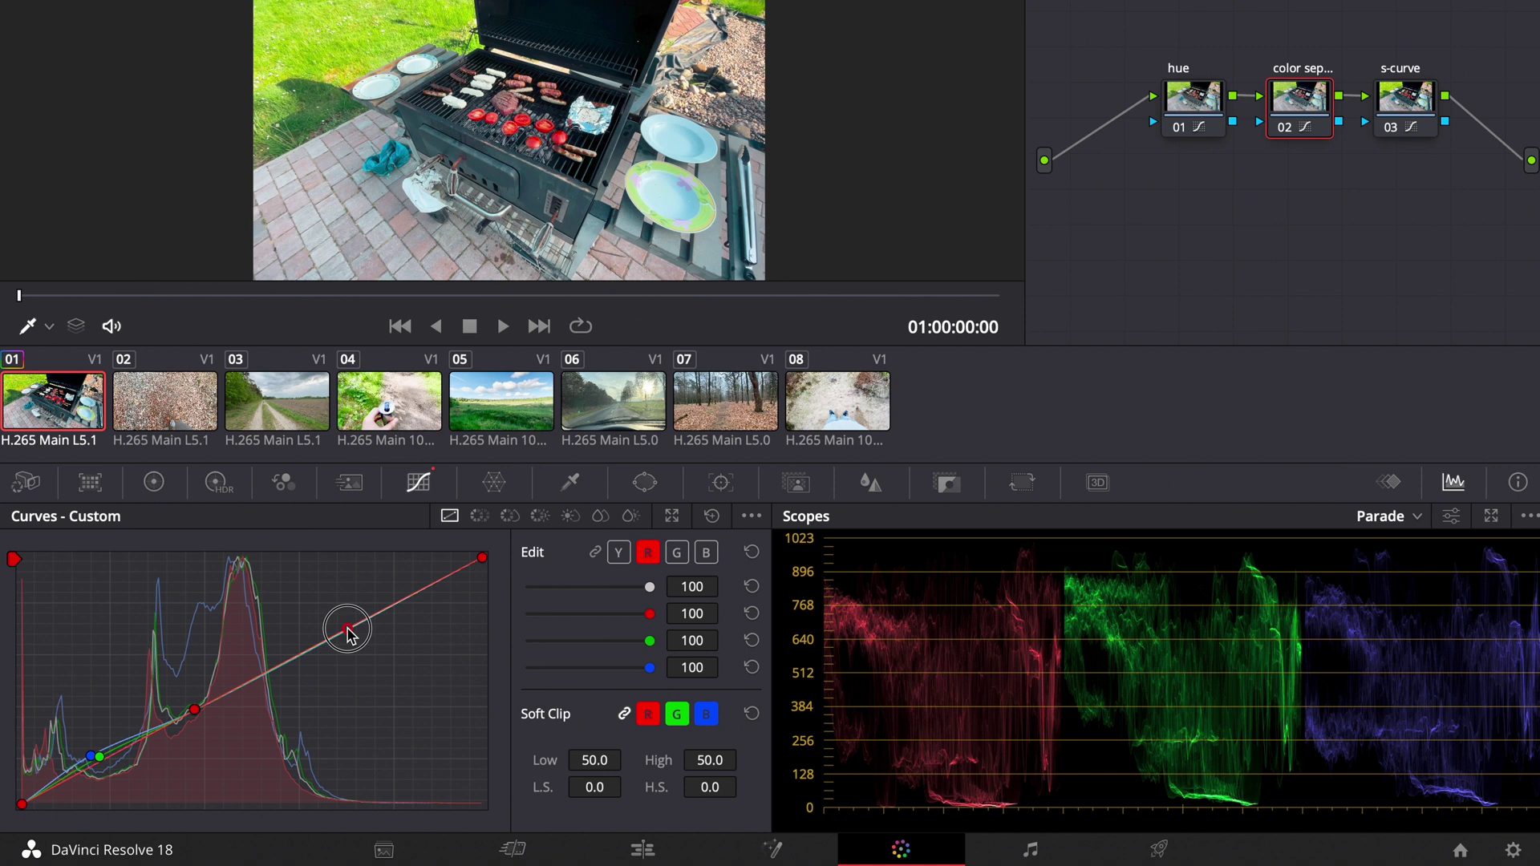
pyautogui.moveTo(348, 628); pyautogui.dragTo(342, 625)
pyautogui.click(677, 552)
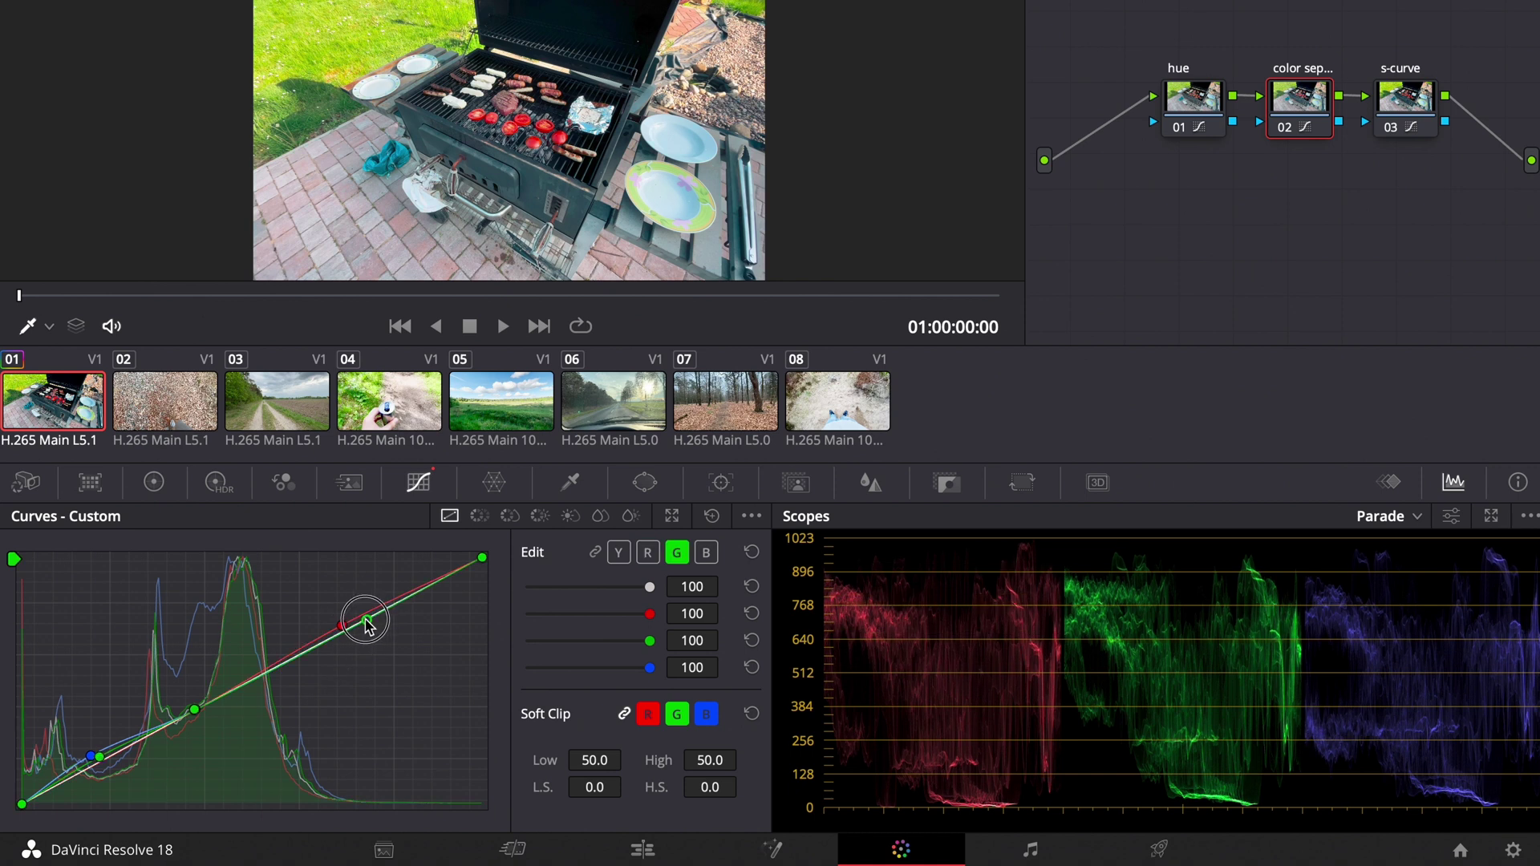
pyautogui.click(342, 628)
pyautogui.moveTo(340, 627); pyautogui.dragTo(344, 630)
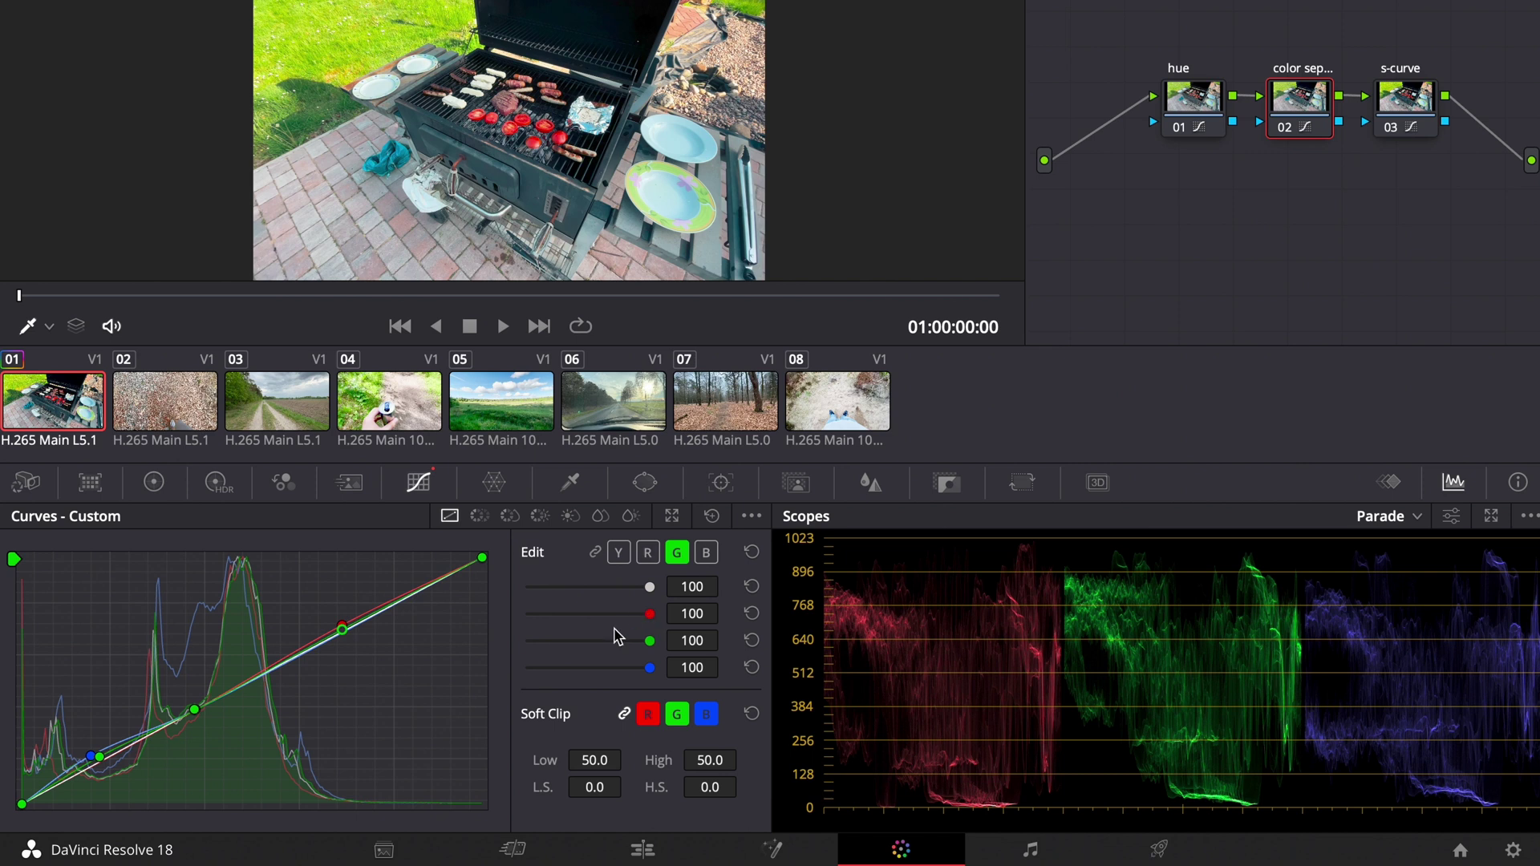
# Set red curve intensity to 72 and green and blue to 89, then preview the clip's end
pyautogui.moveTo(686, 613); pyautogui.dragTo(517, 621)
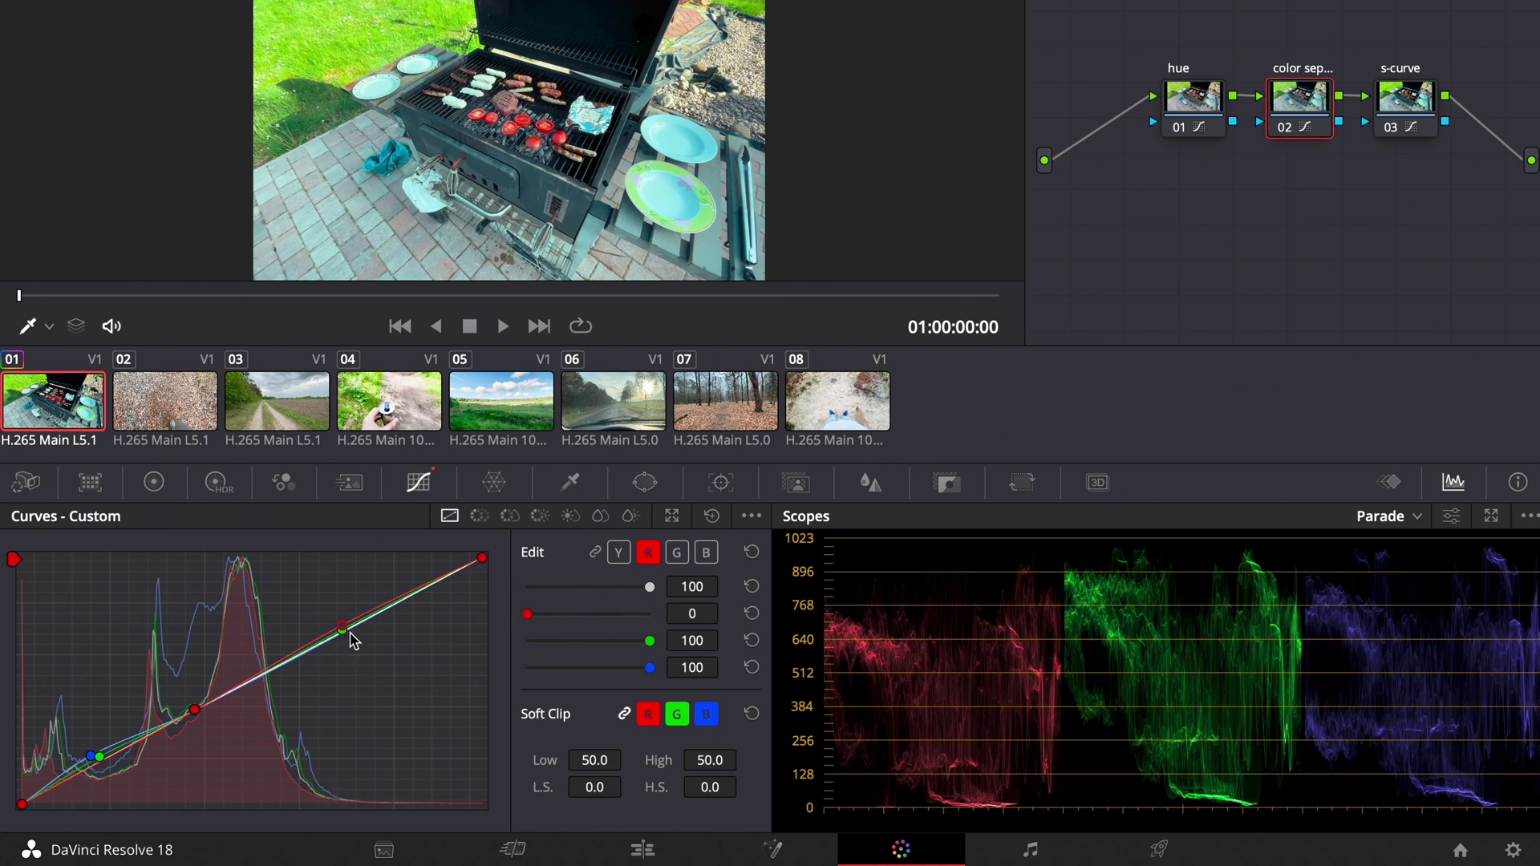
pyautogui.moveTo(602, 620)
pyautogui.mouseDown()
pyautogui.moveTo(584, 619)
pyautogui.moveTo(614, 618)
pyautogui.mouseUp()
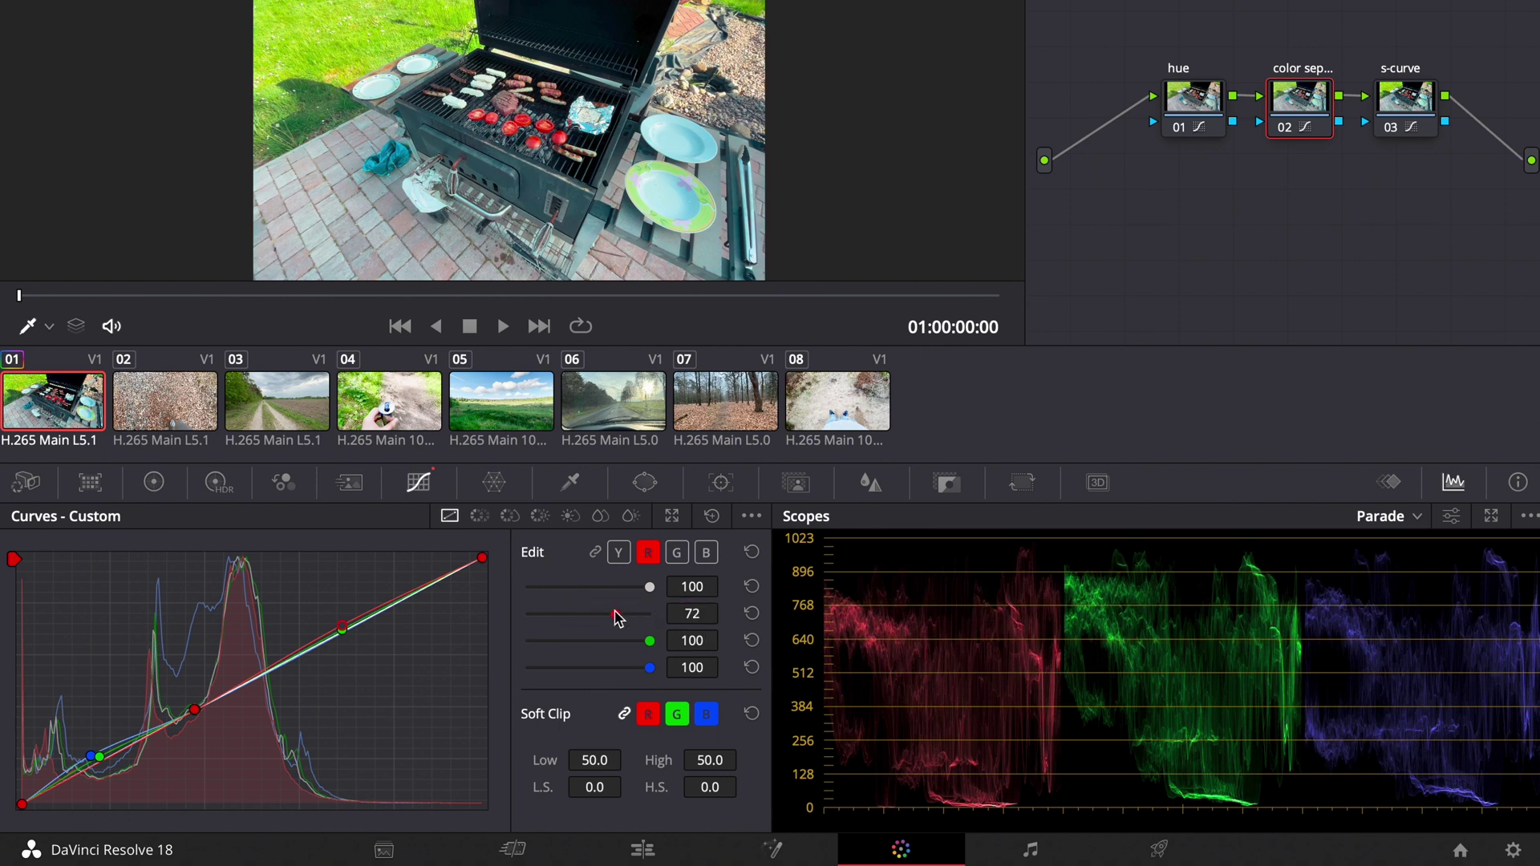
pyautogui.moveTo(650, 641); pyautogui.dragTo(634, 669)
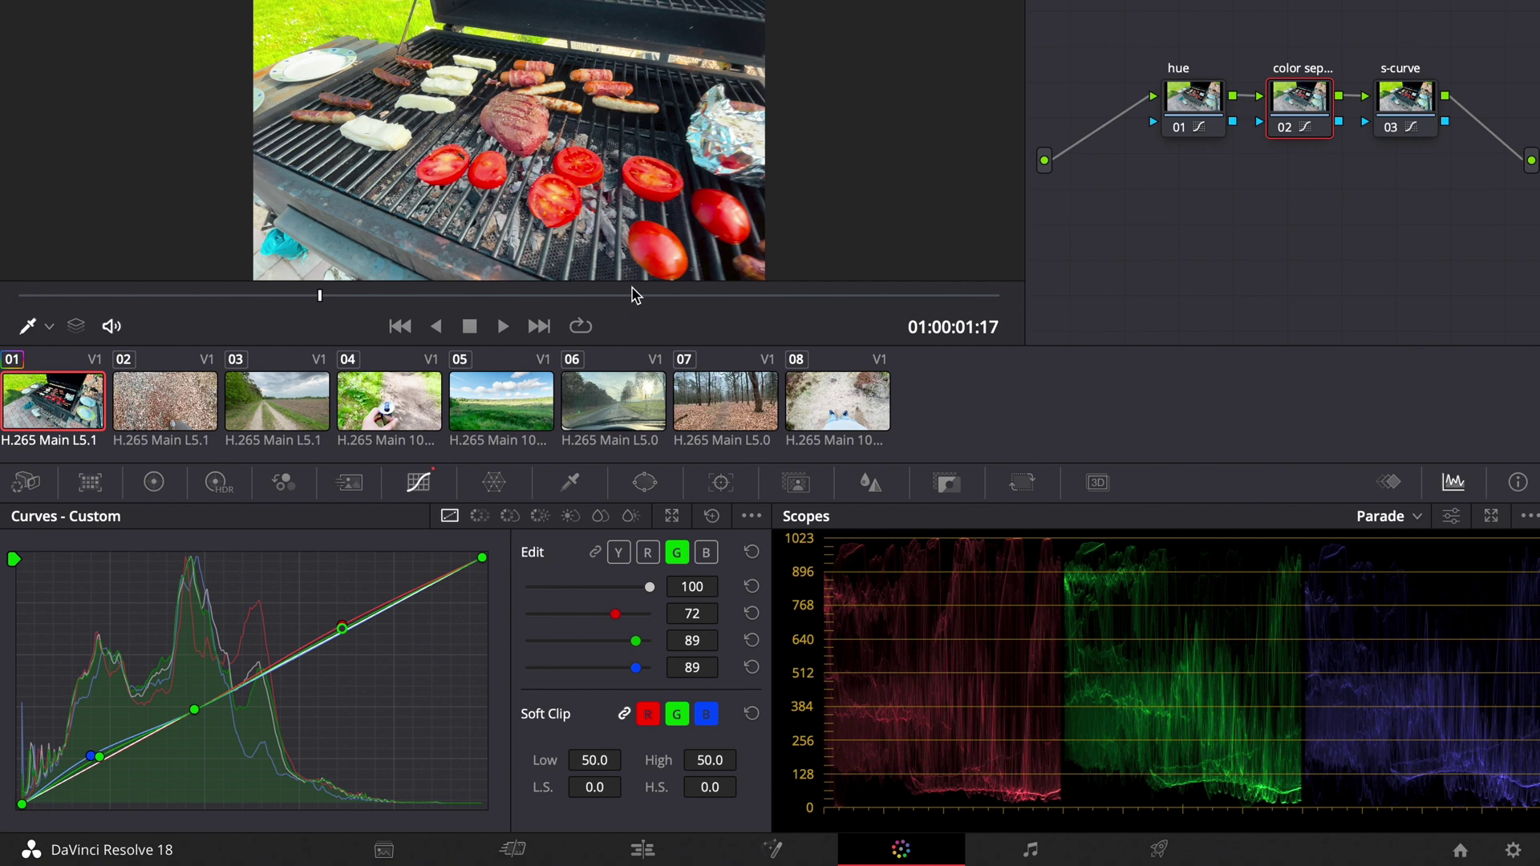
pyautogui.click(704, 295)
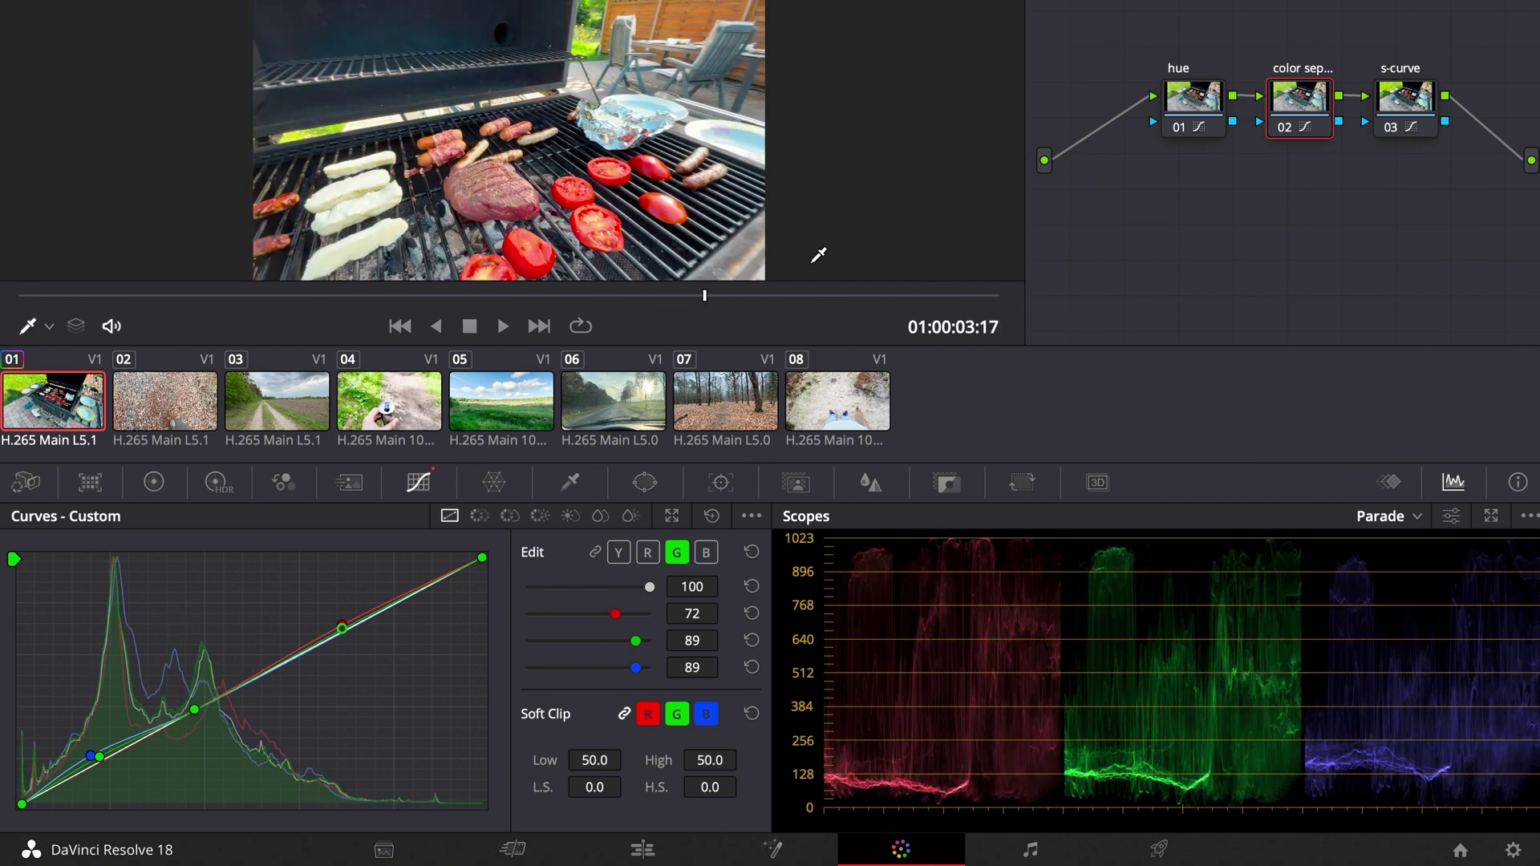
pyautogui.moveTo(828, 303); pyautogui.dragTo(1144, 310)
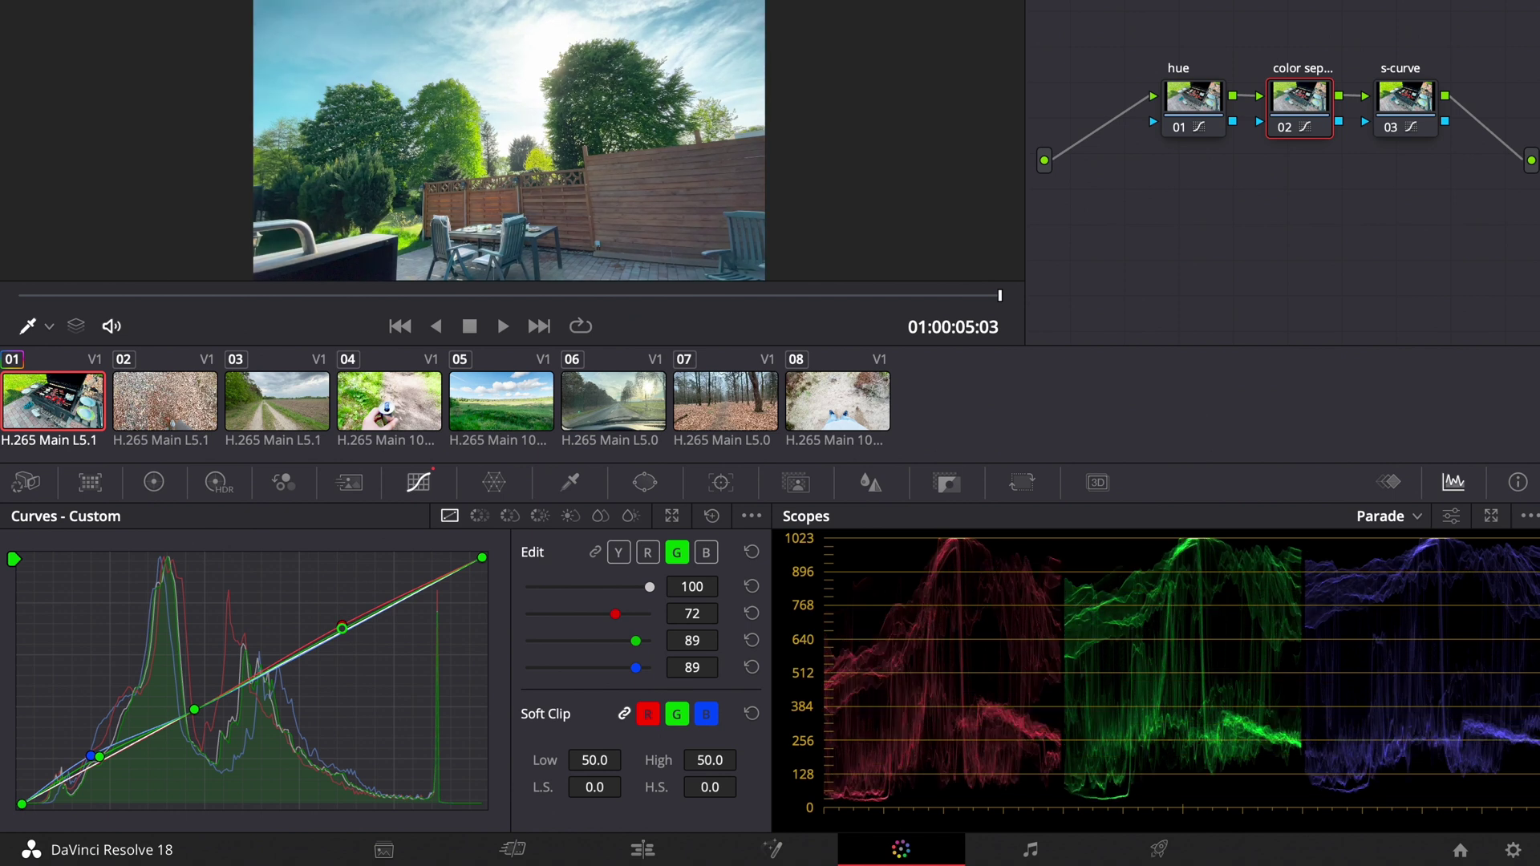
# Open clip 04, review its footage, and add serial nodes after node 01
pyautogui.click(277, 401)
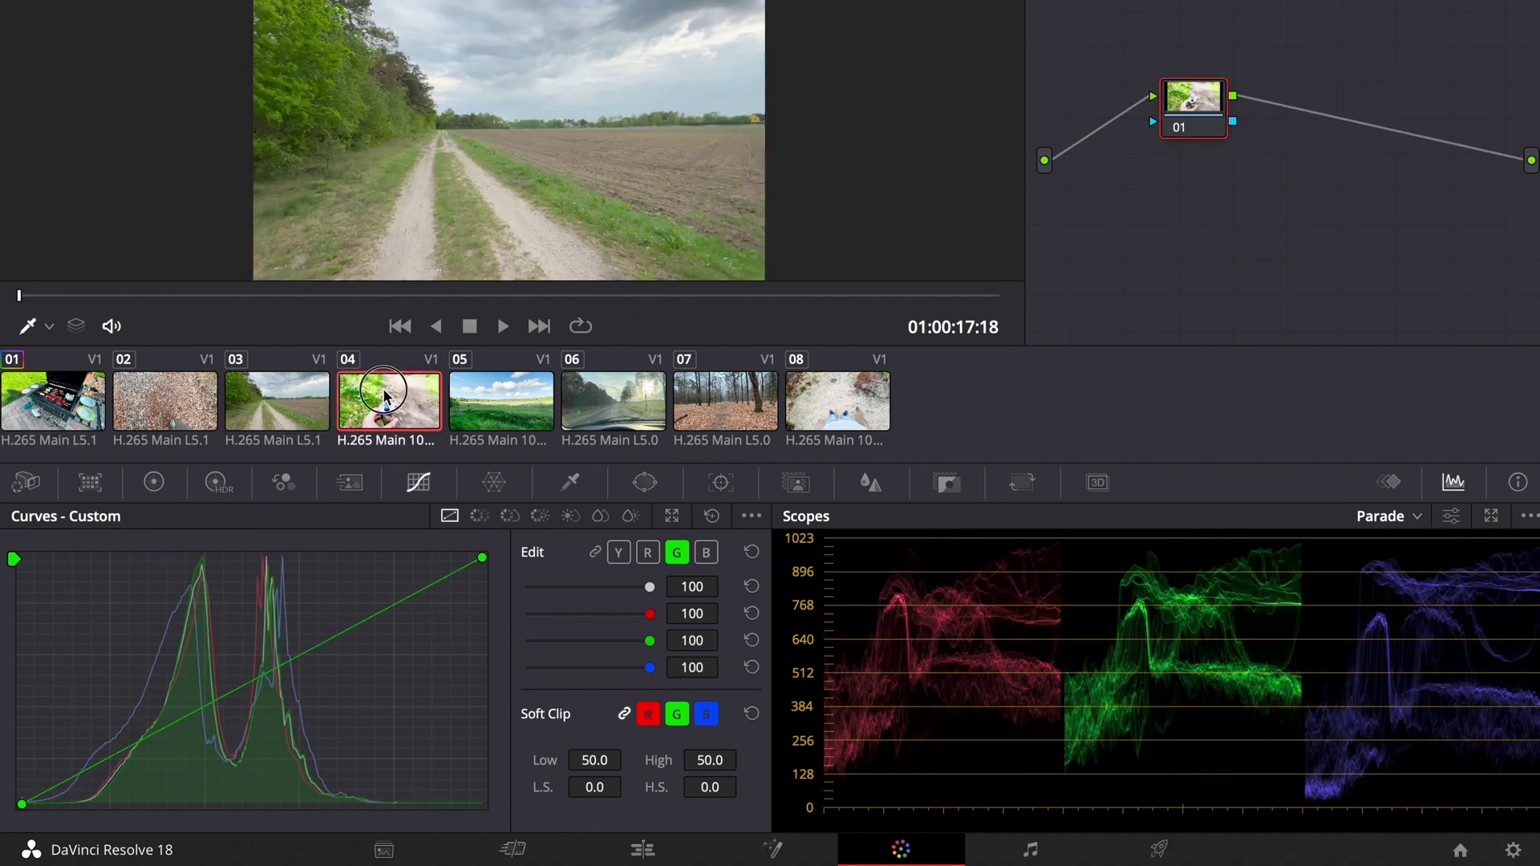
pyautogui.click(388, 394)
pyautogui.moveTo(377, 301); pyautogui.dragTo(916, 295)
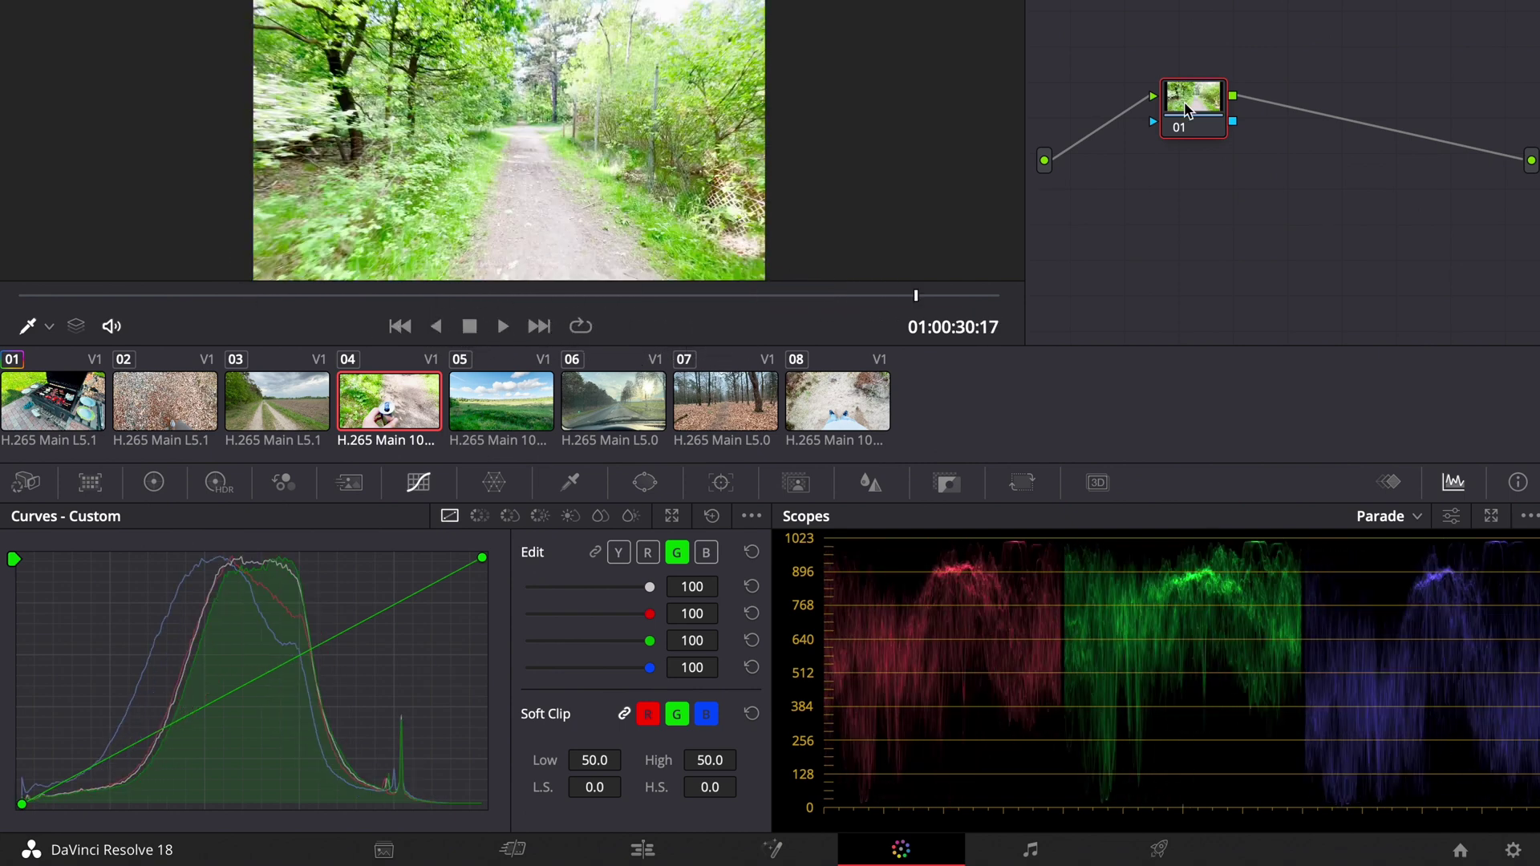
pyautogui.moveTo(1187, 108); pyautogui.dragTo(1113, 103)
pyautogui.hotkey('alt', 's')
pyautogui.hotkey('alt', 's')
pyautogui.hotkey('alt', 's')
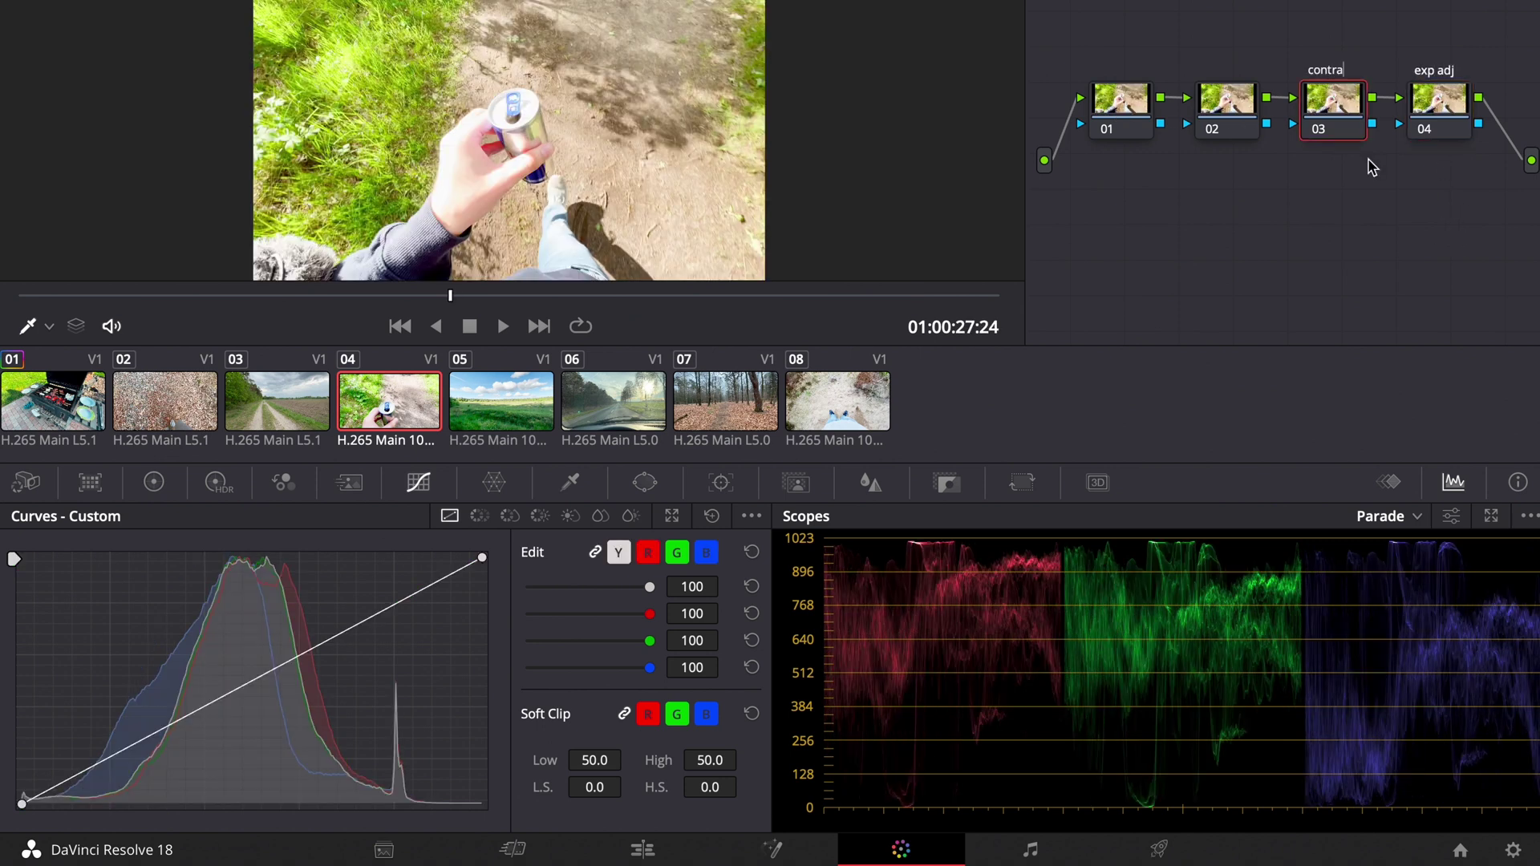
# Label node 02 'color sep' and node 01 'hue' in clip 04's chain
pyautogui.click(1243, 117)
pyautogui.rightClick(1237, 106)
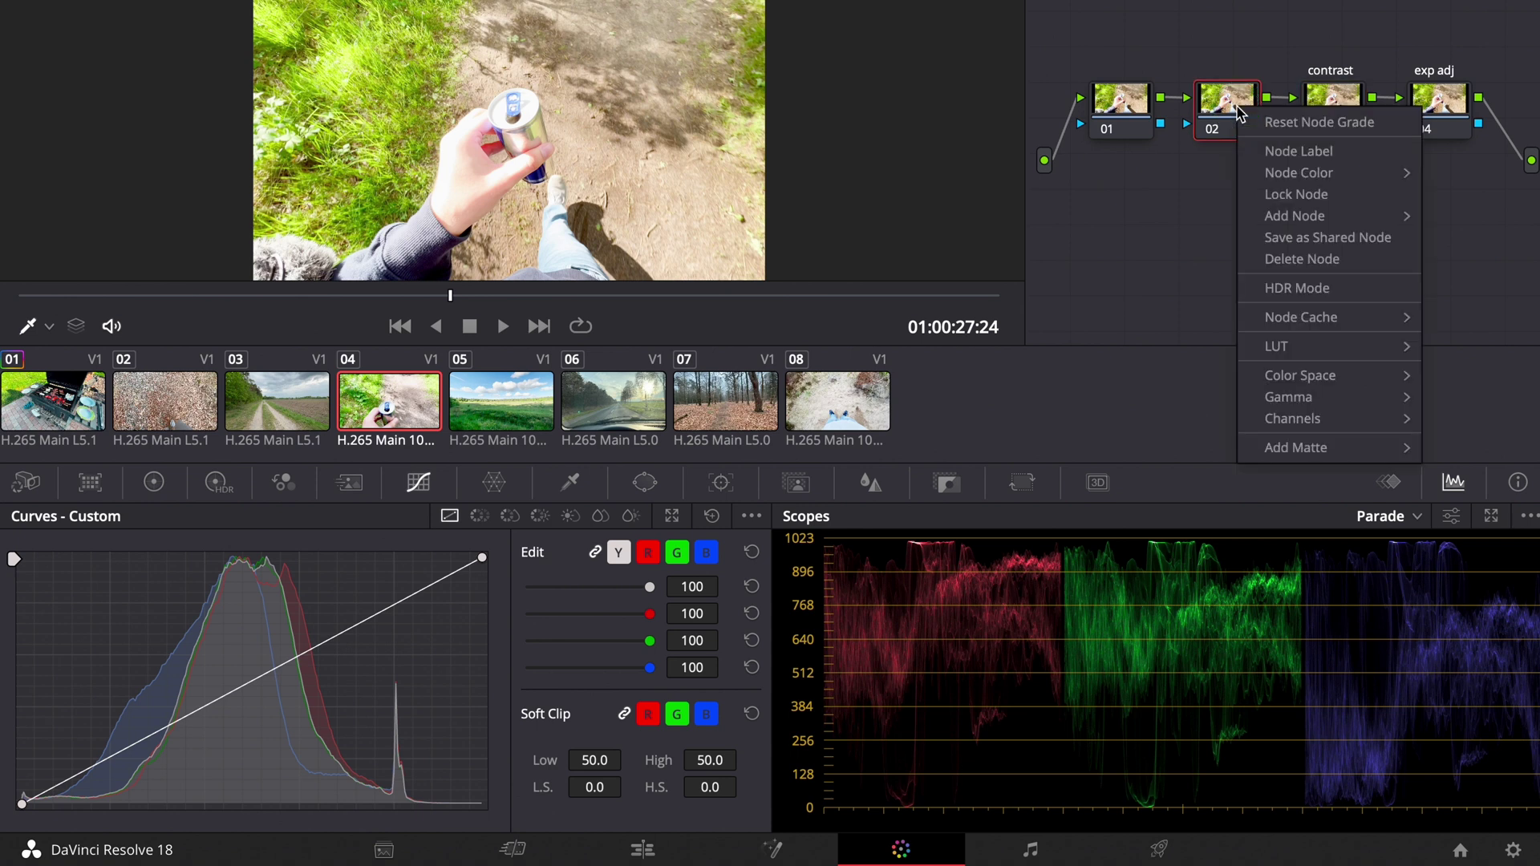
pyautogui.click(1264, 154)
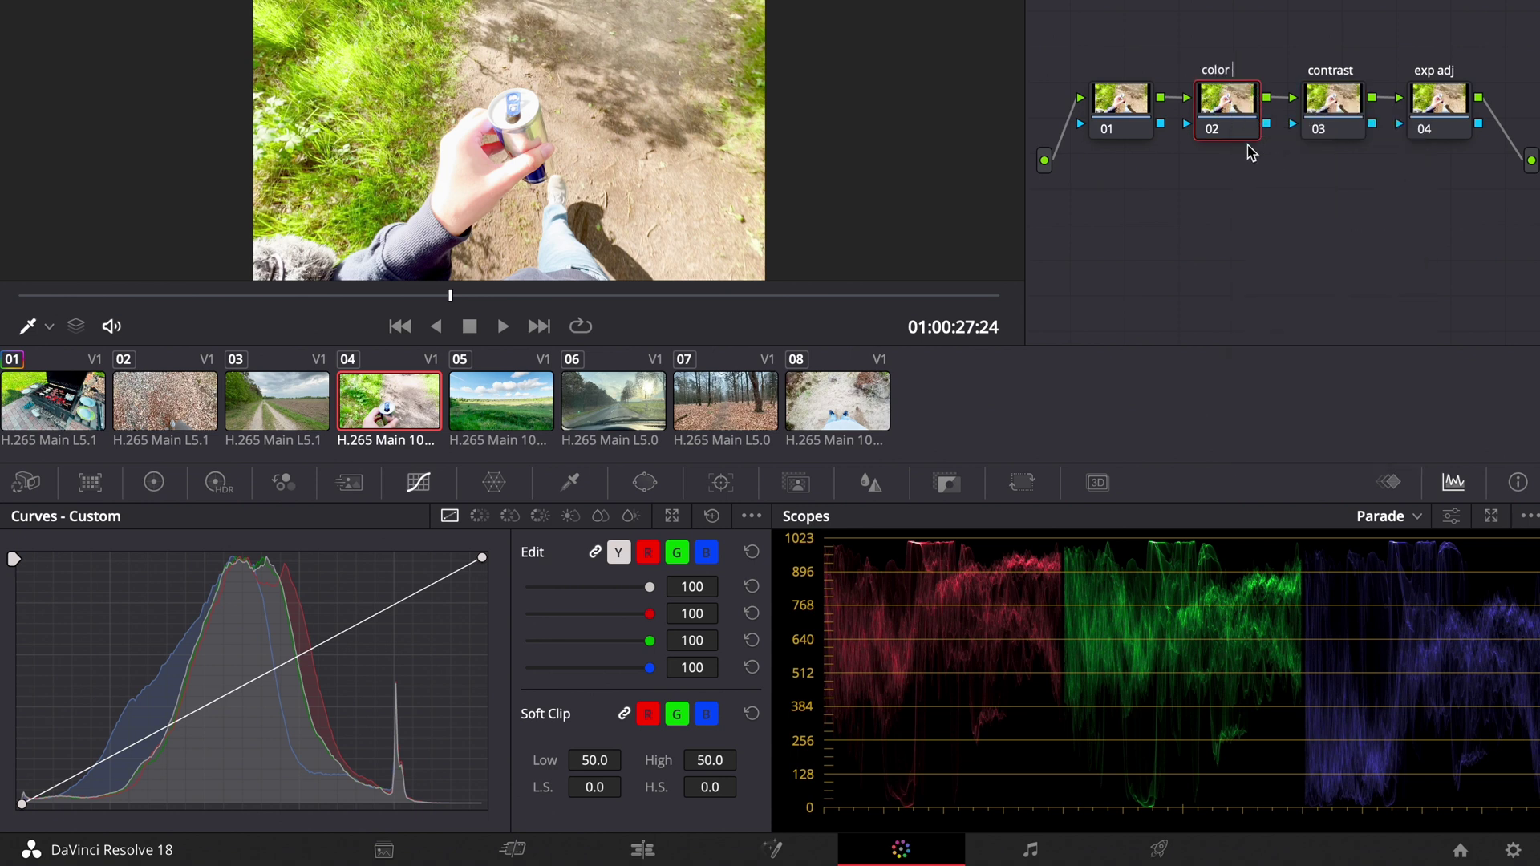
pyautogui.rightClick(1115, 103)
pyautogui.click(1114, 280)
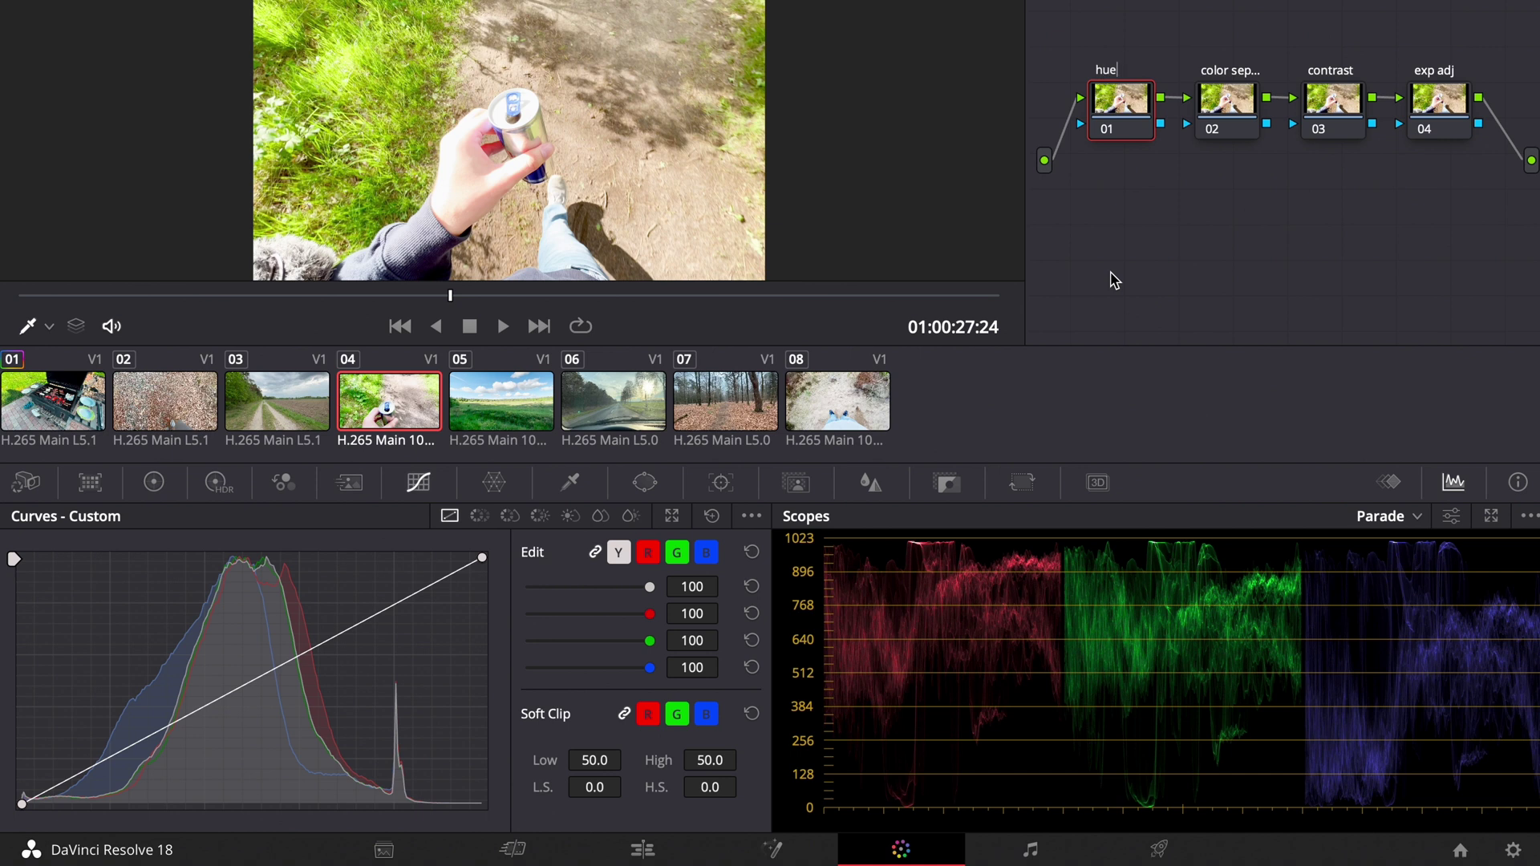
pyautogui.moveTo(337, 310); pyautogui.dragTo(440, 305)
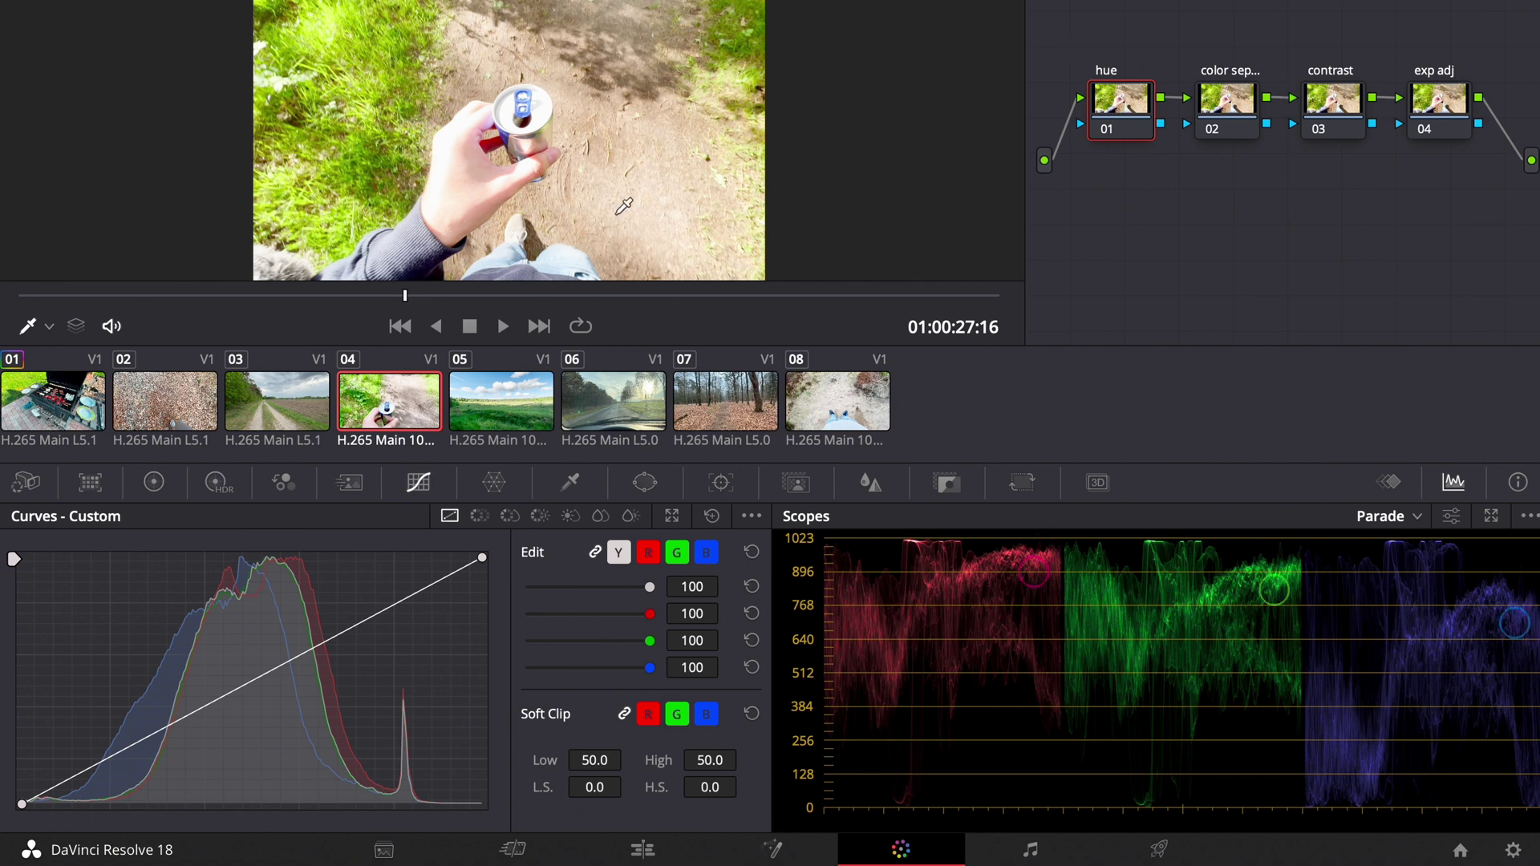
pyautogui.moveTo(561, 299)
pyautogui.mouseDown()
pyautogui.moveTo(992, 308)
pyautogui.moveTo(619, 285)
pyautogui.moveTo(557, 296)
pyautogui.mouseUp()
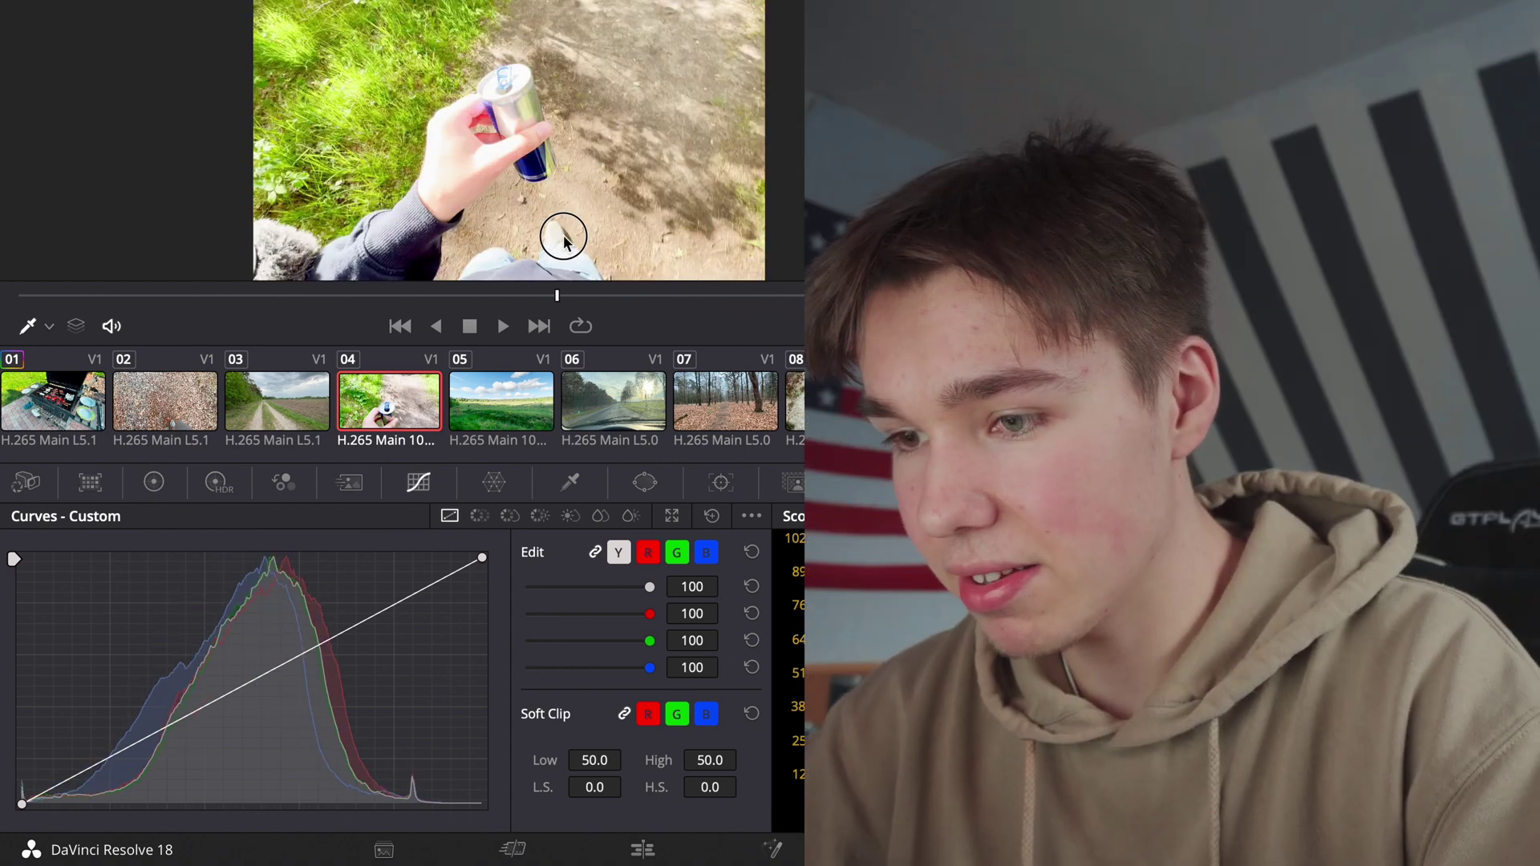
pyautogui.moveTo(563, 238); pyautogui.dragTo(681, 262)
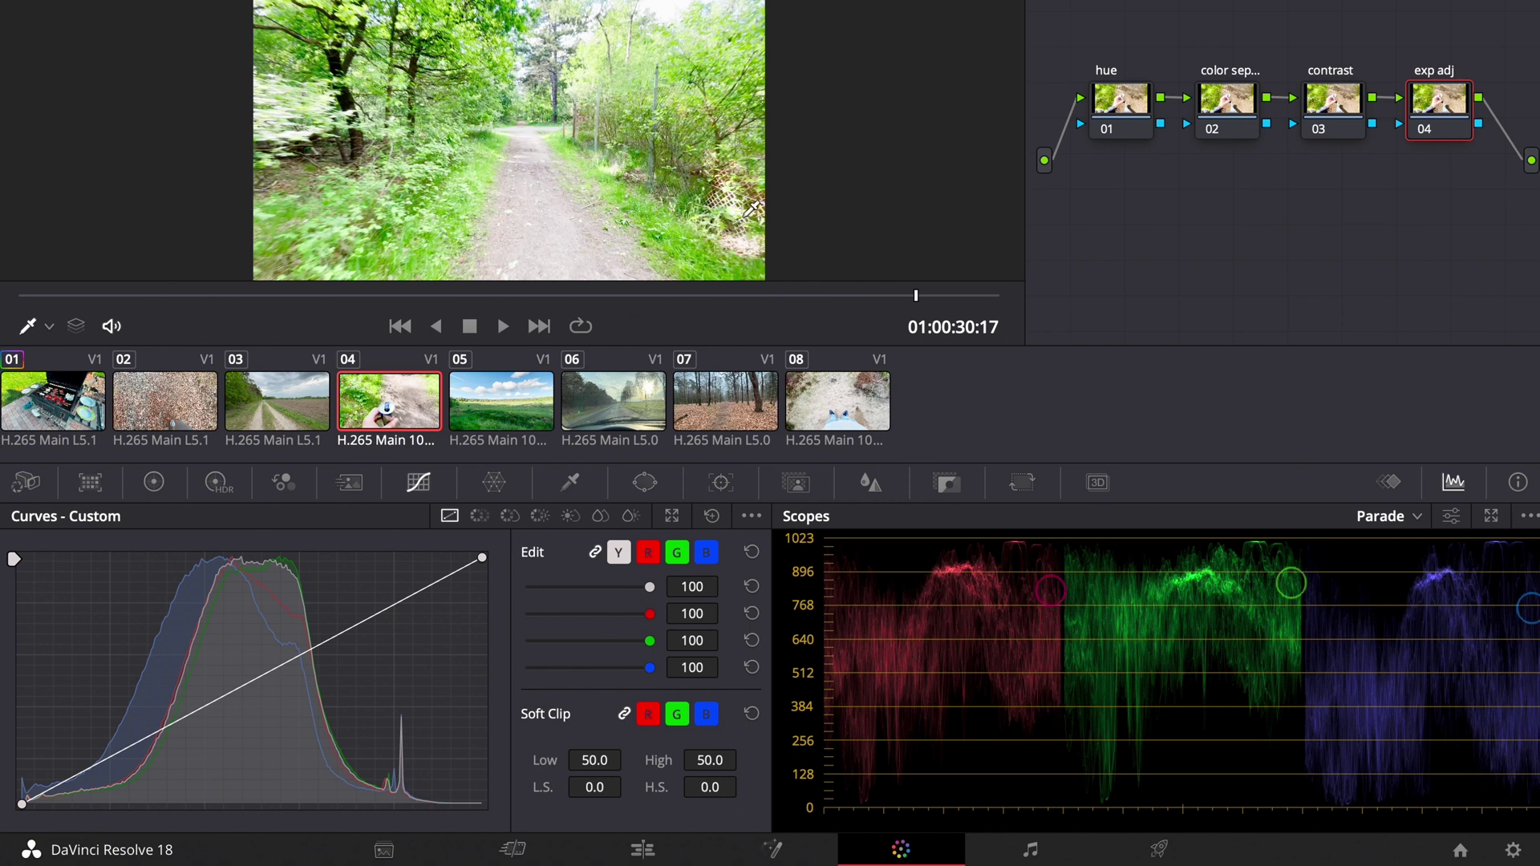
pyautogui.moveTo(260, 295); pyautogui.dragTo(185, 302)
pyautogui.moveTo(41, 303); pyautogui.dragTo(147, 311)
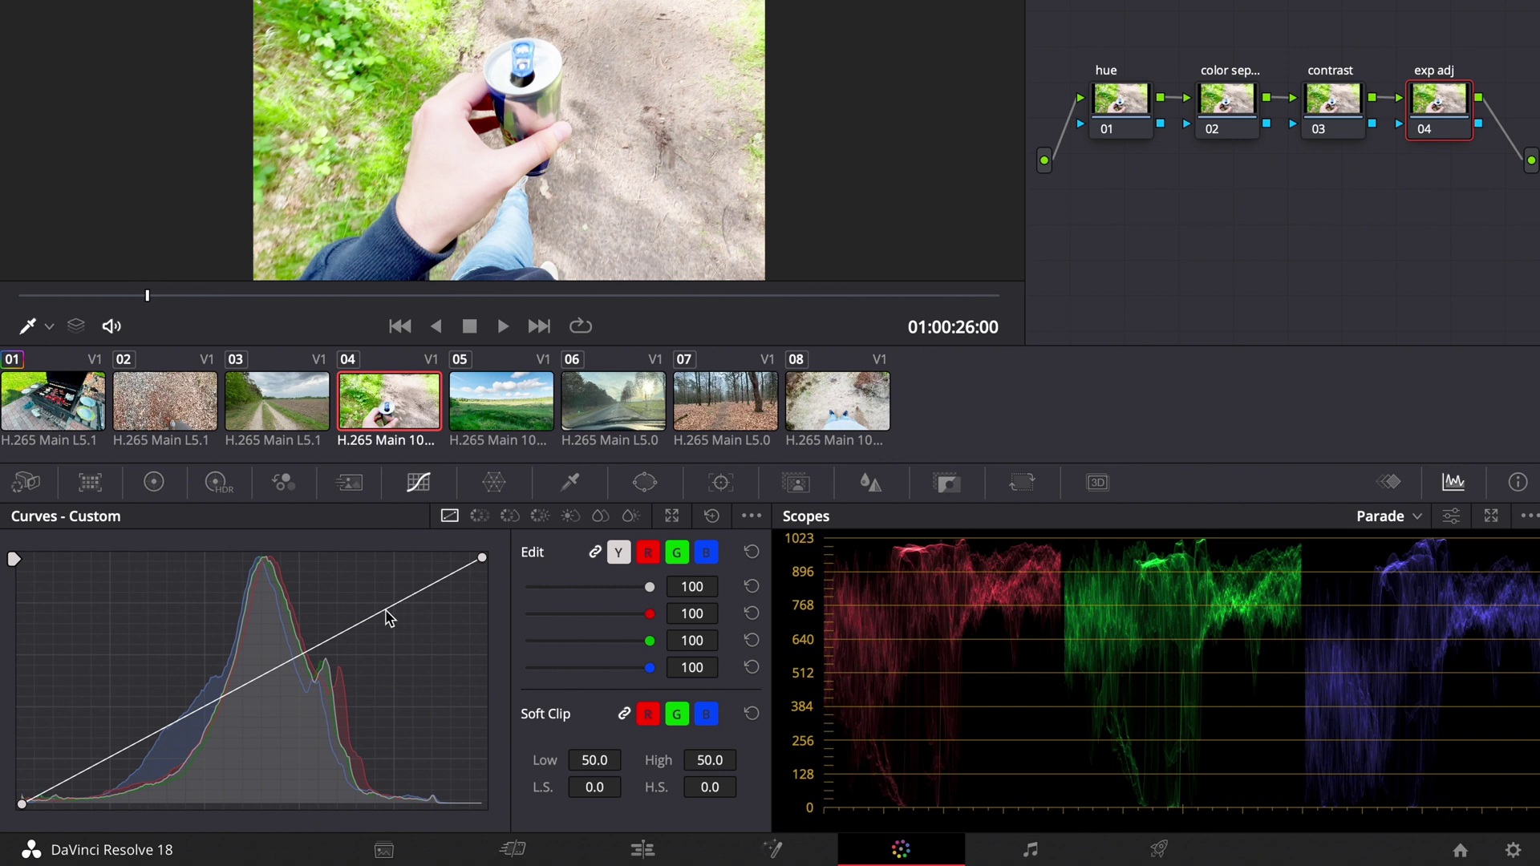
# Pull the exp adj node's custom curve down through the midtones and check it on the forest path
pyautogui.moveTo(372, 615); pyautogui.dragTo(340, 667)
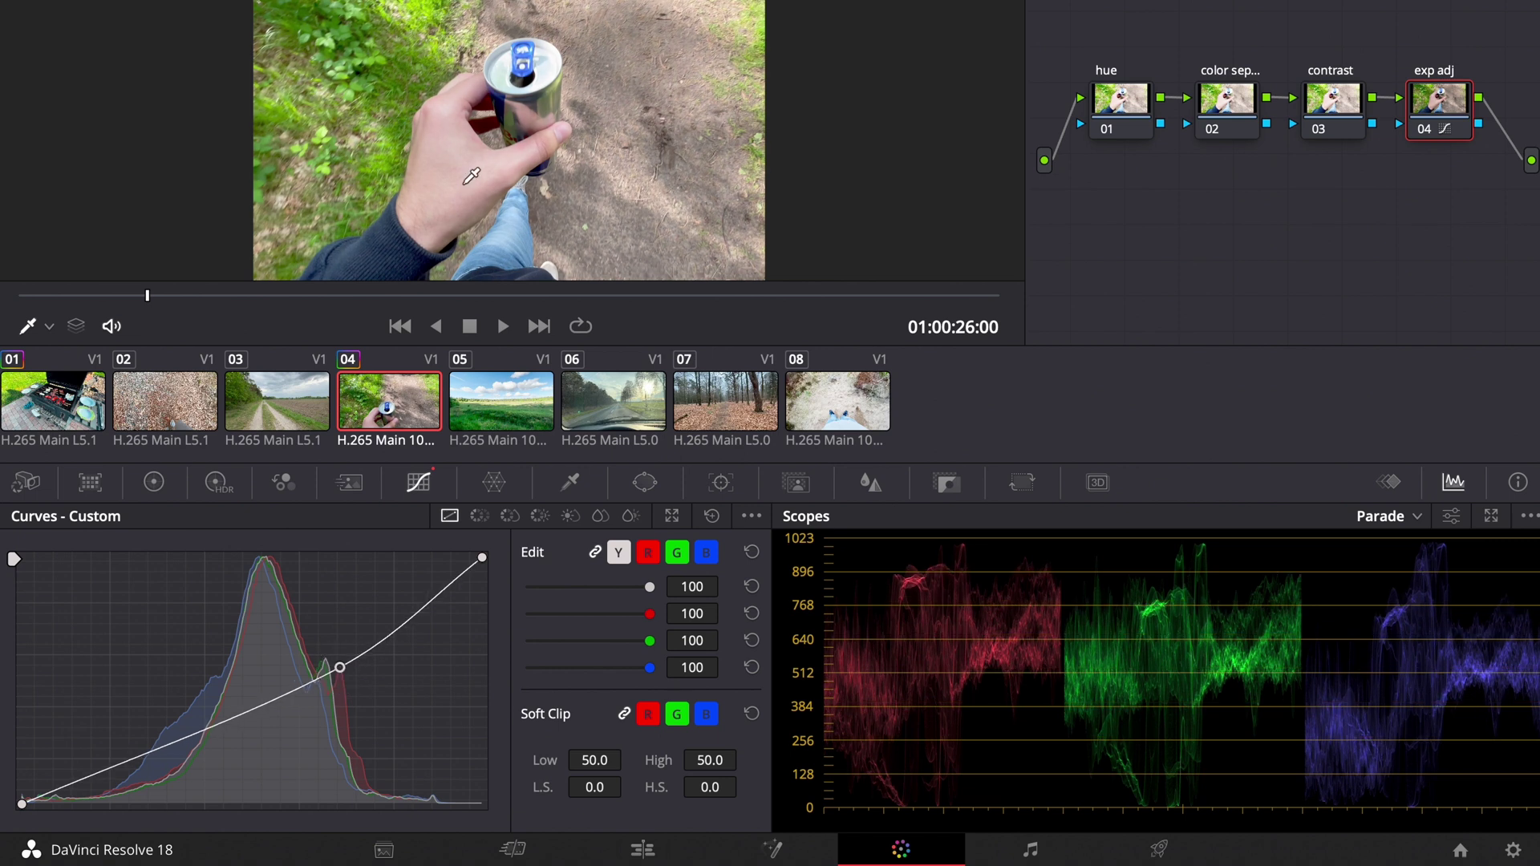
pyautogui.click(903, 296)
pyautogui.moveTo(903, 296); pyautogui.dragTo(903, 296)
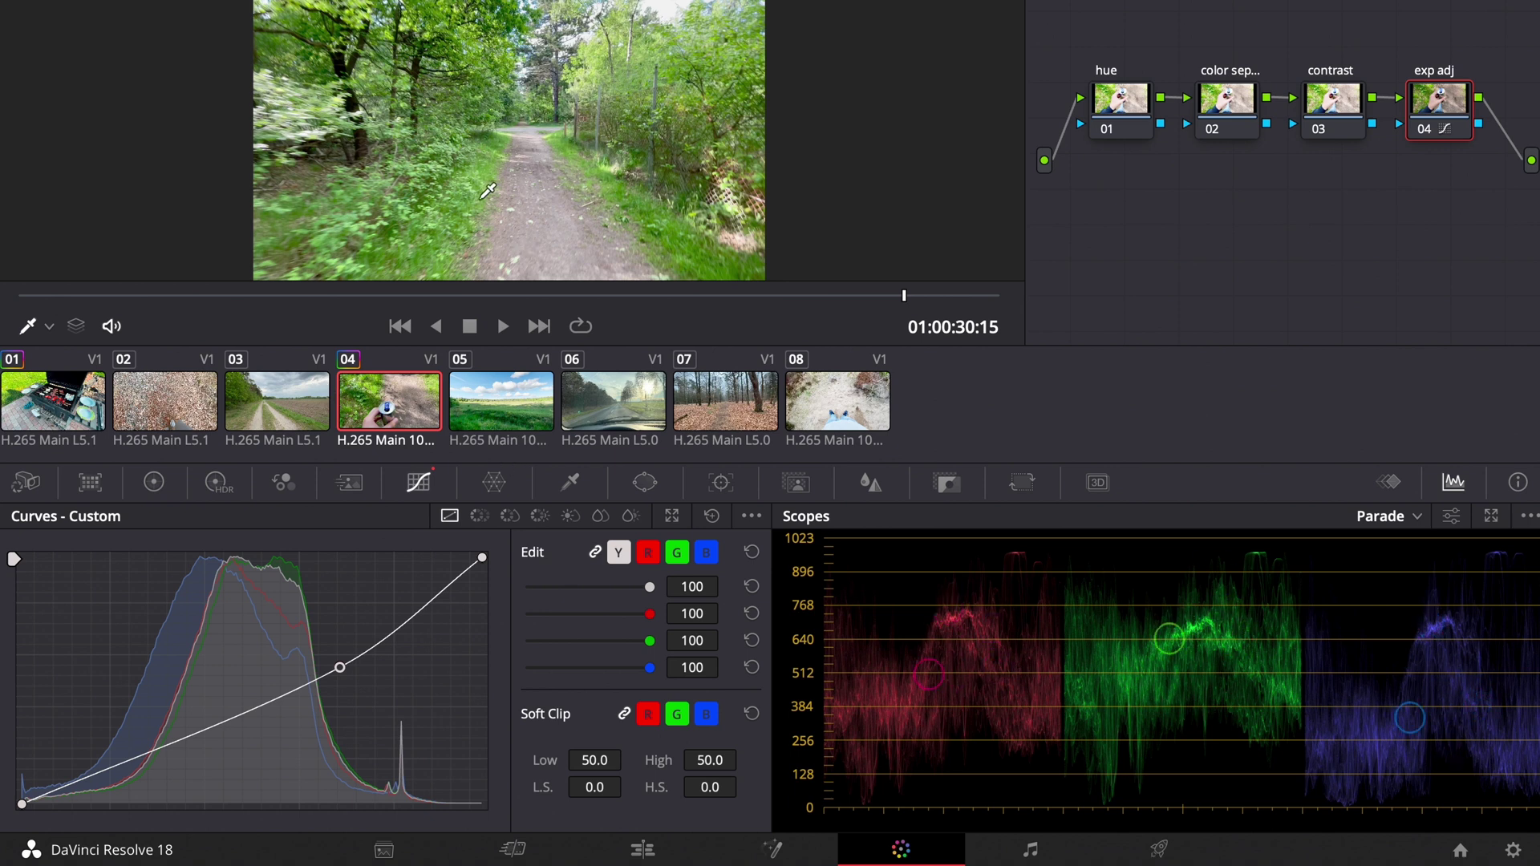
pyautogui.click(1332, 100)
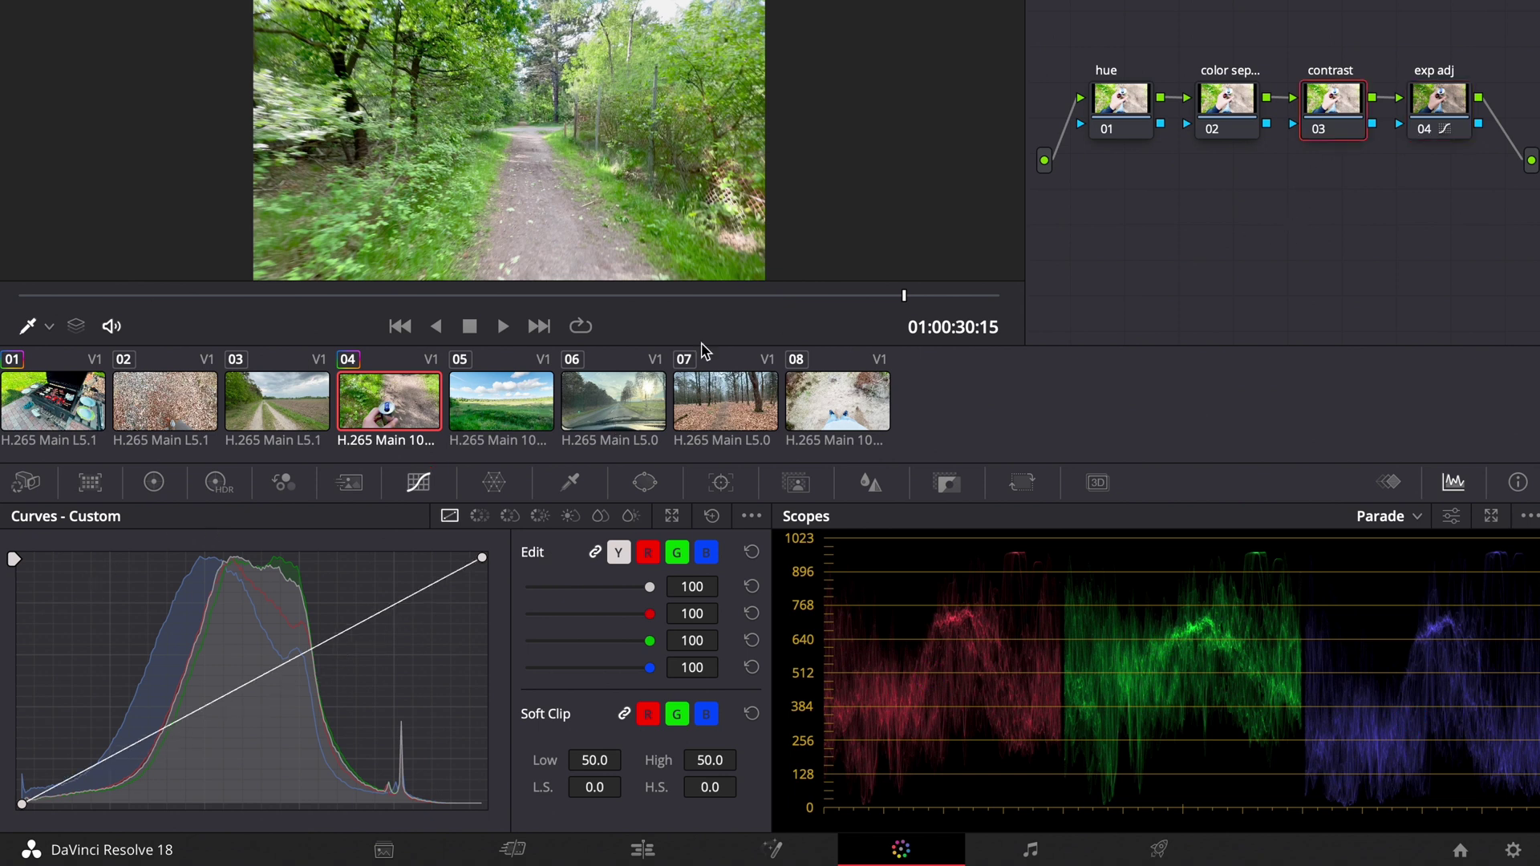
# Raise the contrast node's Contrast to about 1.188 at pivot 0.435
pyautogui.click(153, 481)
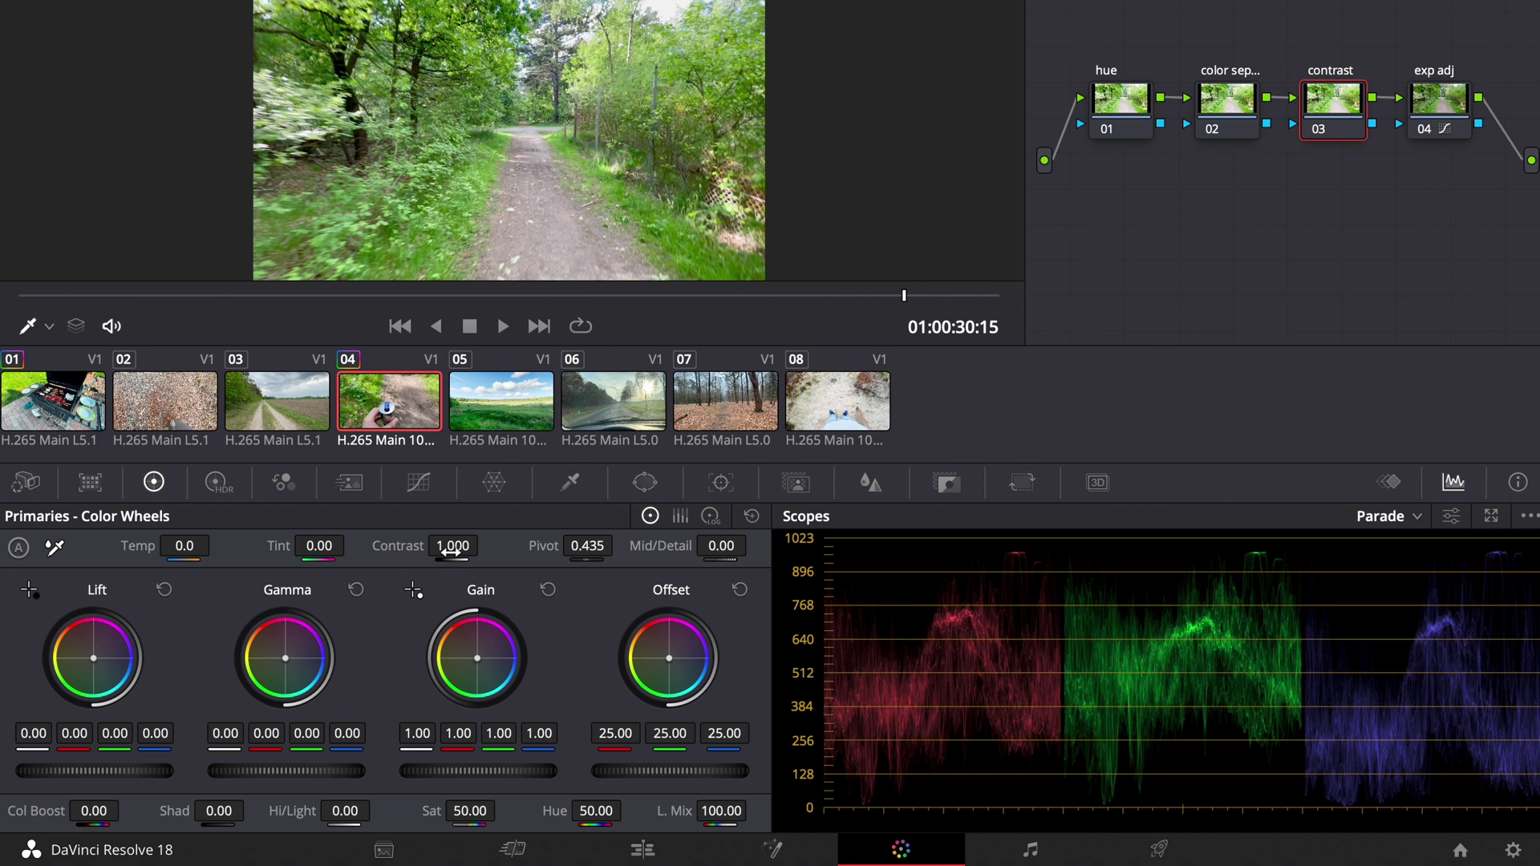
pyautogui.moveTo(458, 545); pyautogui.dragTo(563, 542)
pyautogui.press('Left')
# Bring up the Hue vs Hue curve for clip 04's hue node
pyautogui.click(1135, 102)
pyautogui.click(419, 481)
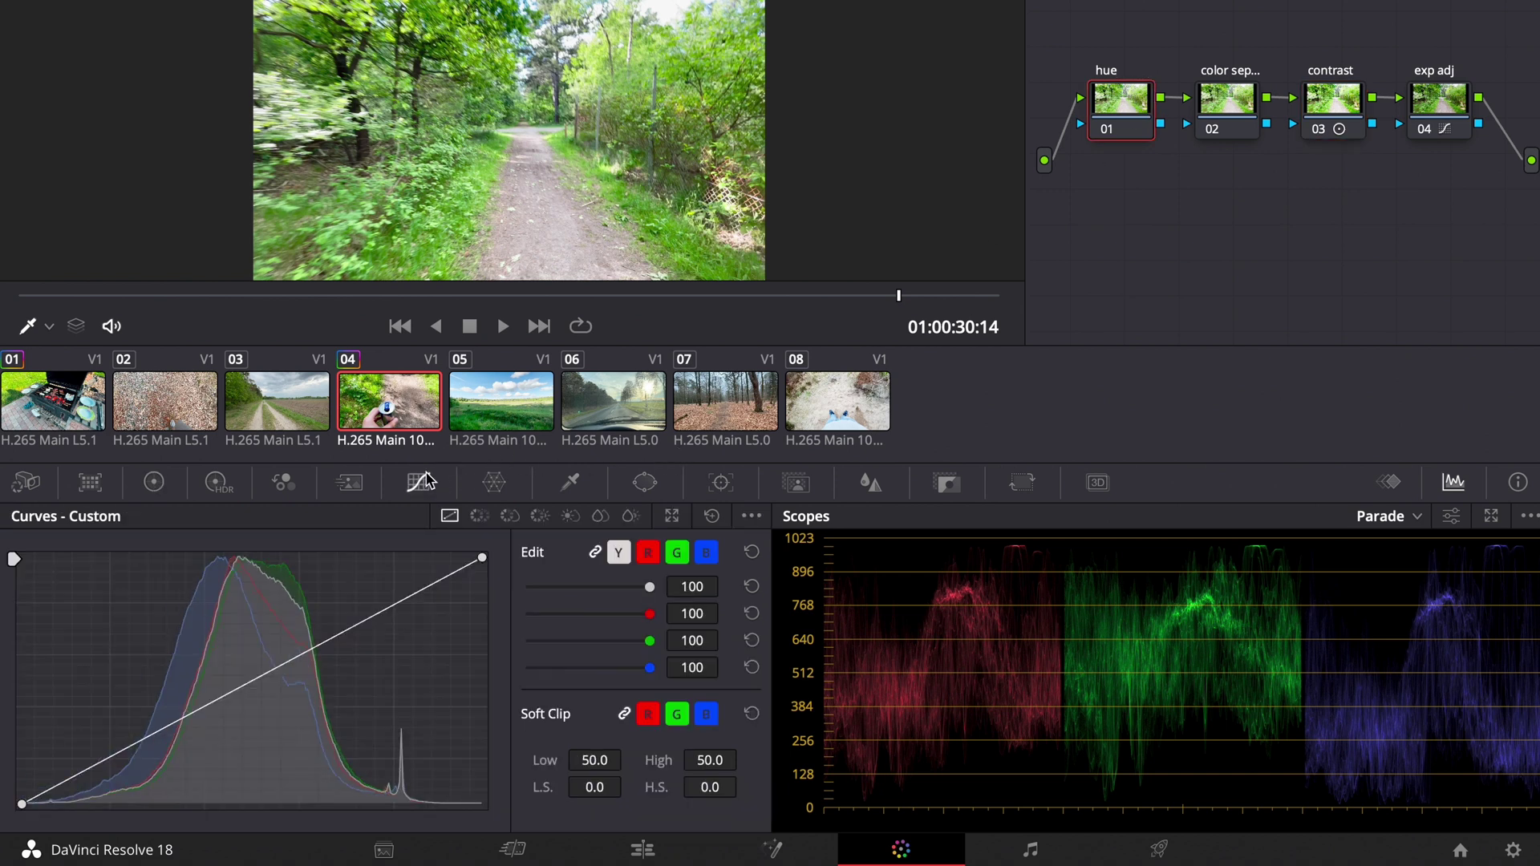
pyautogui.click(479, 516)
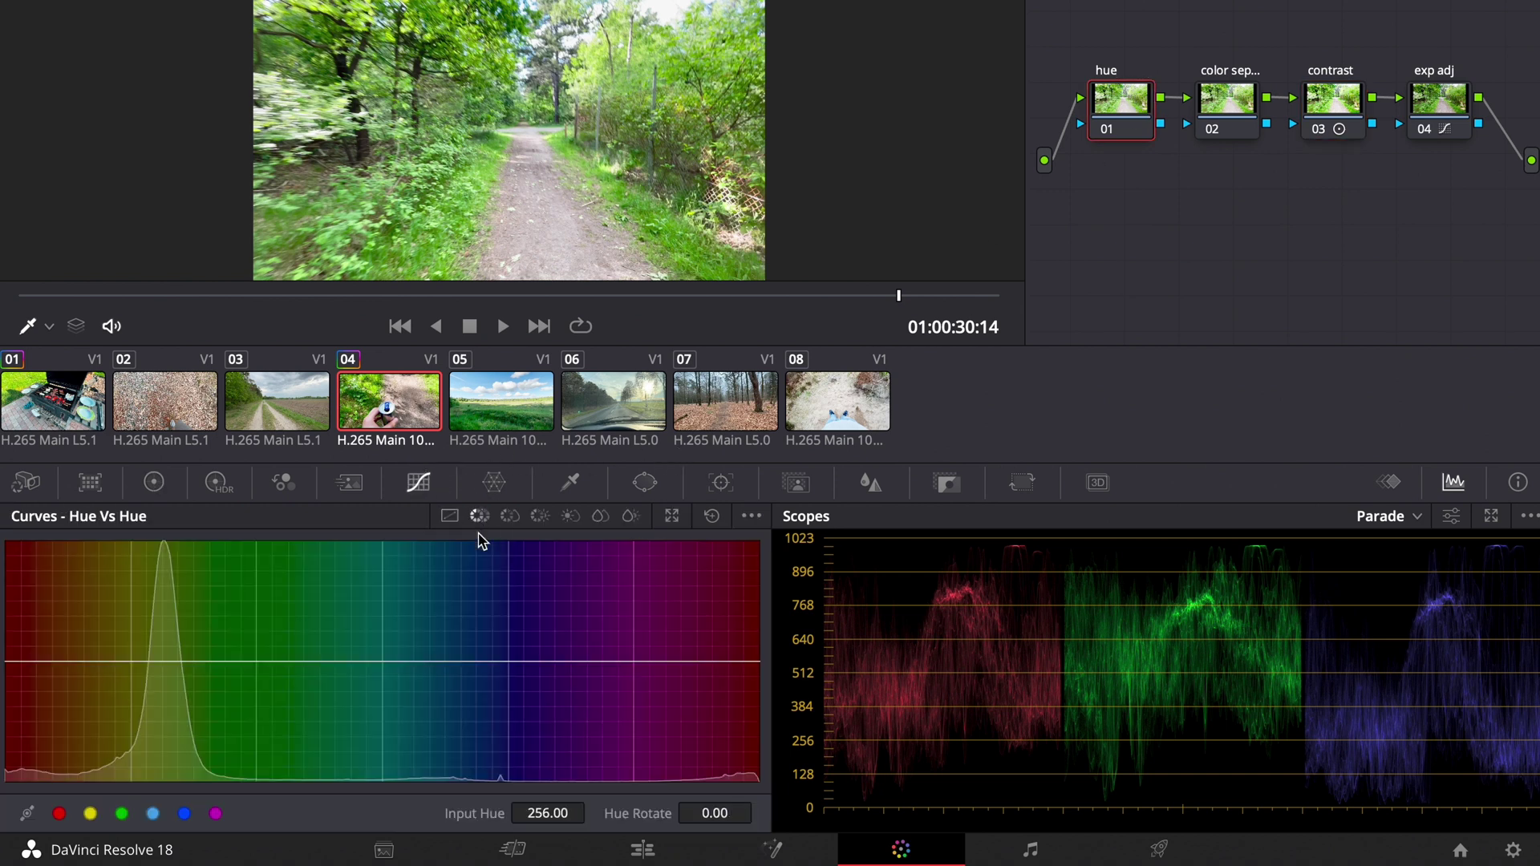
# Add preset hue control points along the Hue vs Hue curve, including one among the warm hues
pyautogui.click(60, 813)
pyautogui.click(90, 813)
pyautogui.click(121, 813)
pyautogui.click(184, 813)
pyautogui.click(212, 813)
pyautogui.click(64, 661)
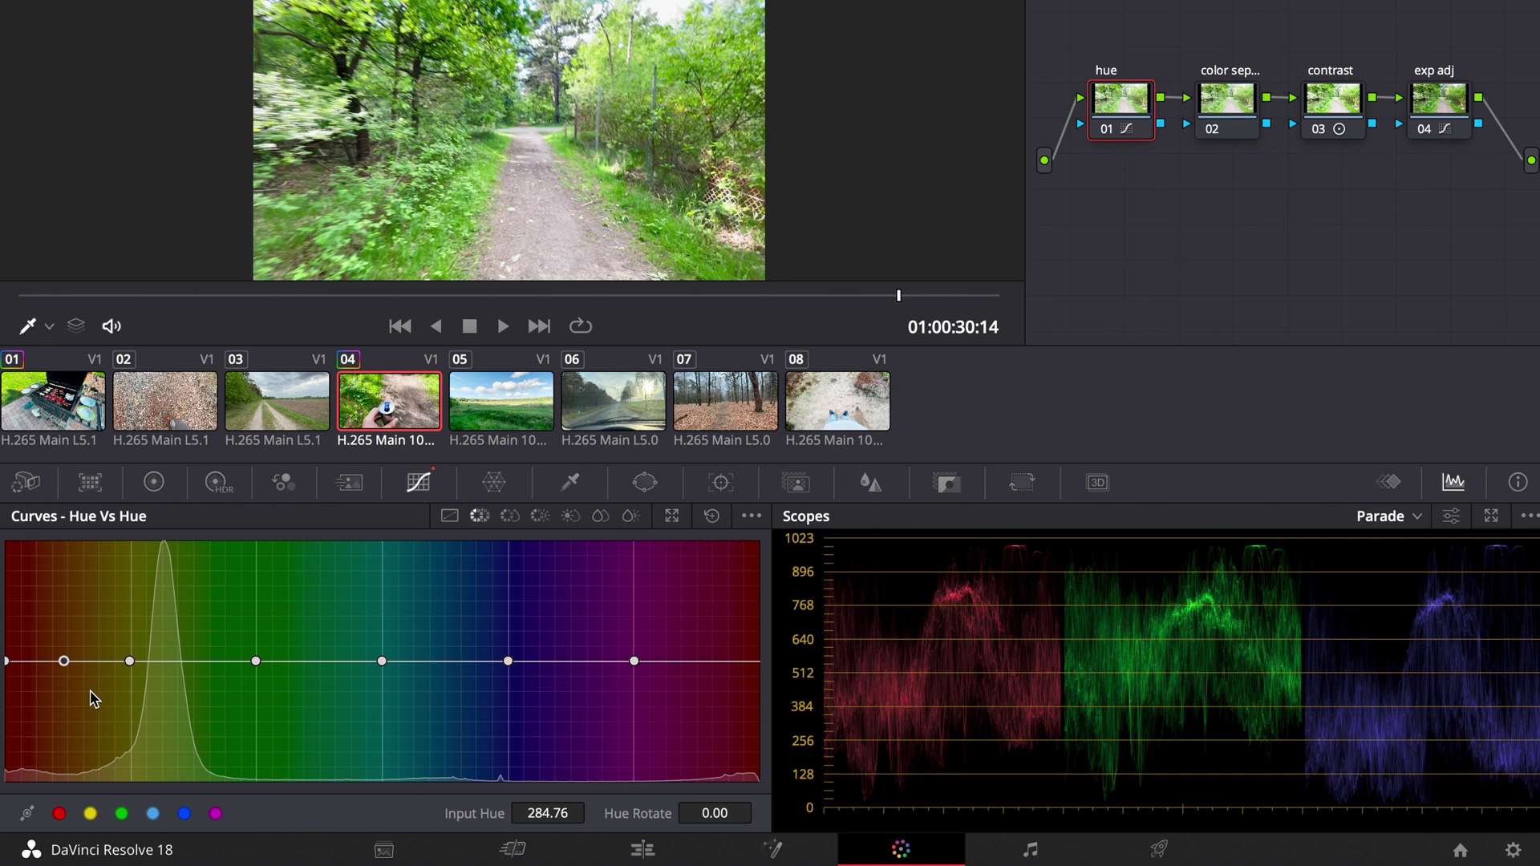
# Rotate the yellow hues down slightly and push the green hues round, then compare against clip 01
pyautogui.moveTo(130, 663); pyautogui.dragTo(131, 667)
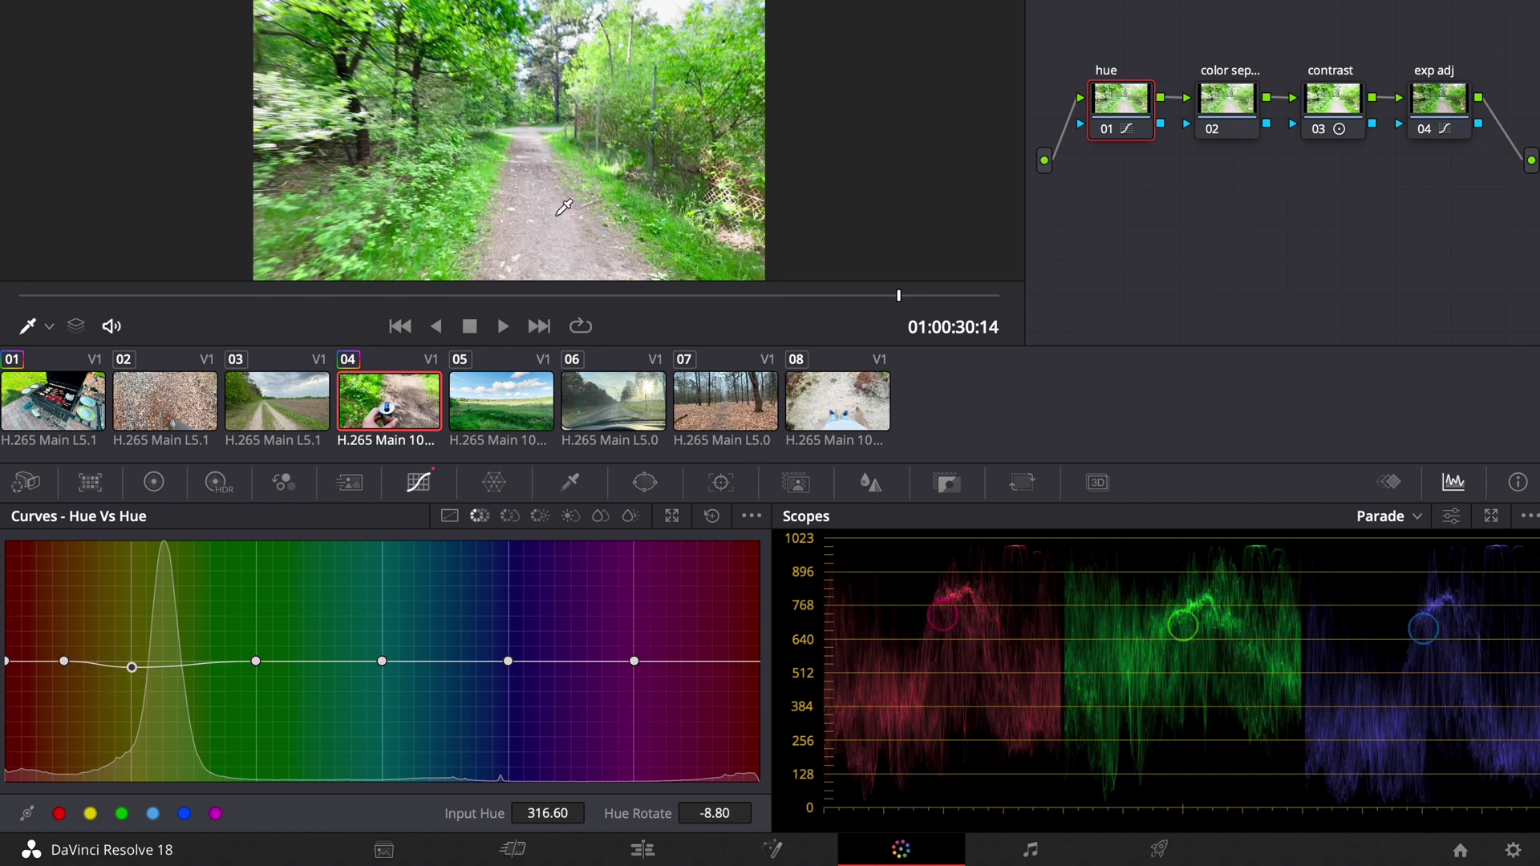
pyautogui.click(213, 296)
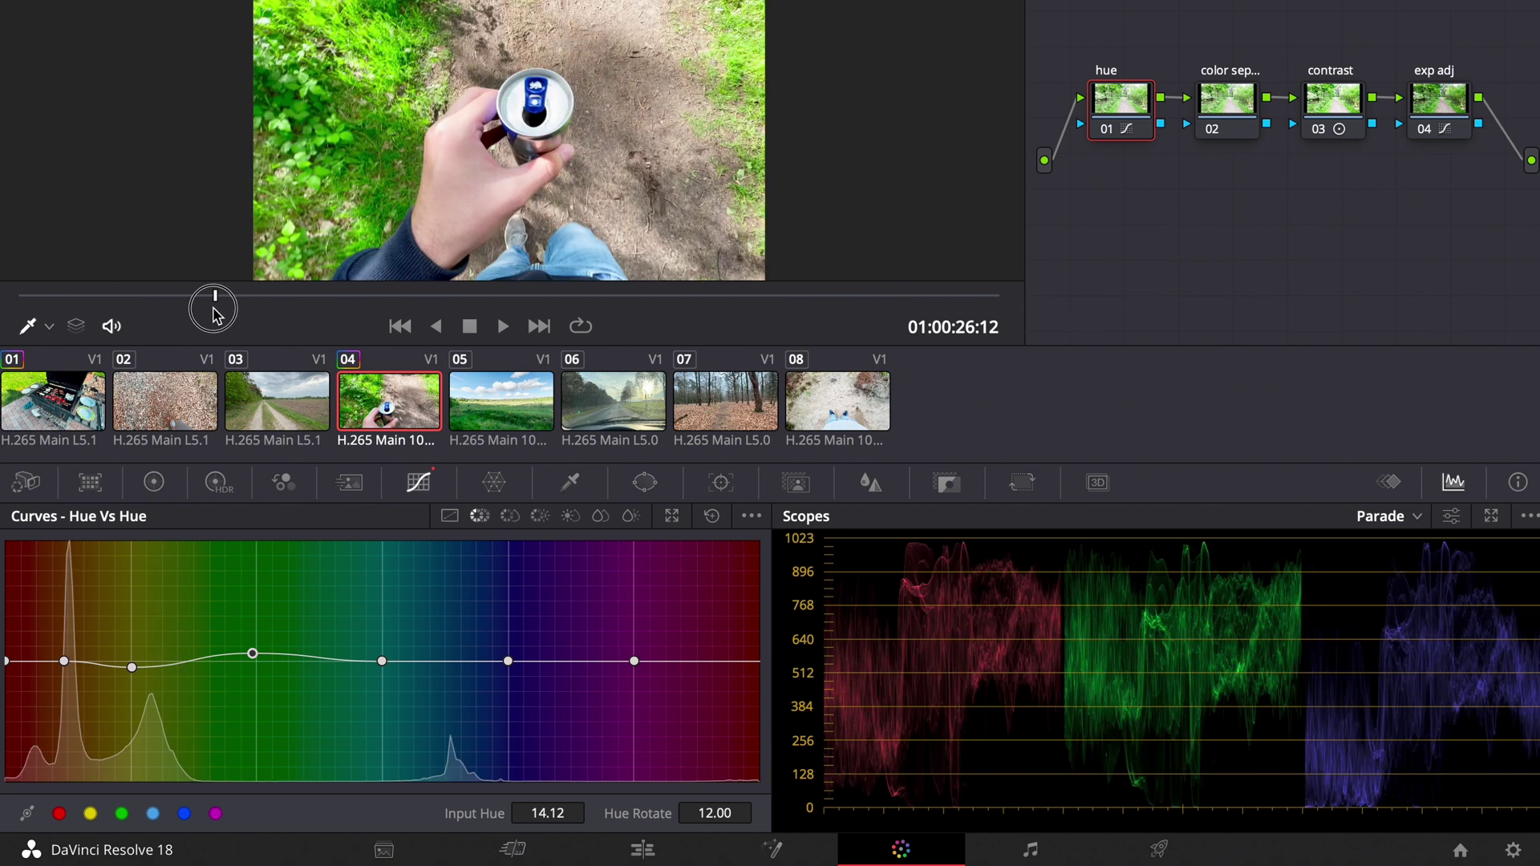
pyautogui.moveTo(510, 661); pyautogui.dragTo(511, 650)
pyautogui.moveTo(382, 660)
pyautogui.mouseDown()
pyautogui.moveTo(388, 629)
pyautogui.moveTo(389, 684)
pyautogui.moveTo(385, 665)
pyautogui.mouseUp()
pyautogui.press('End')
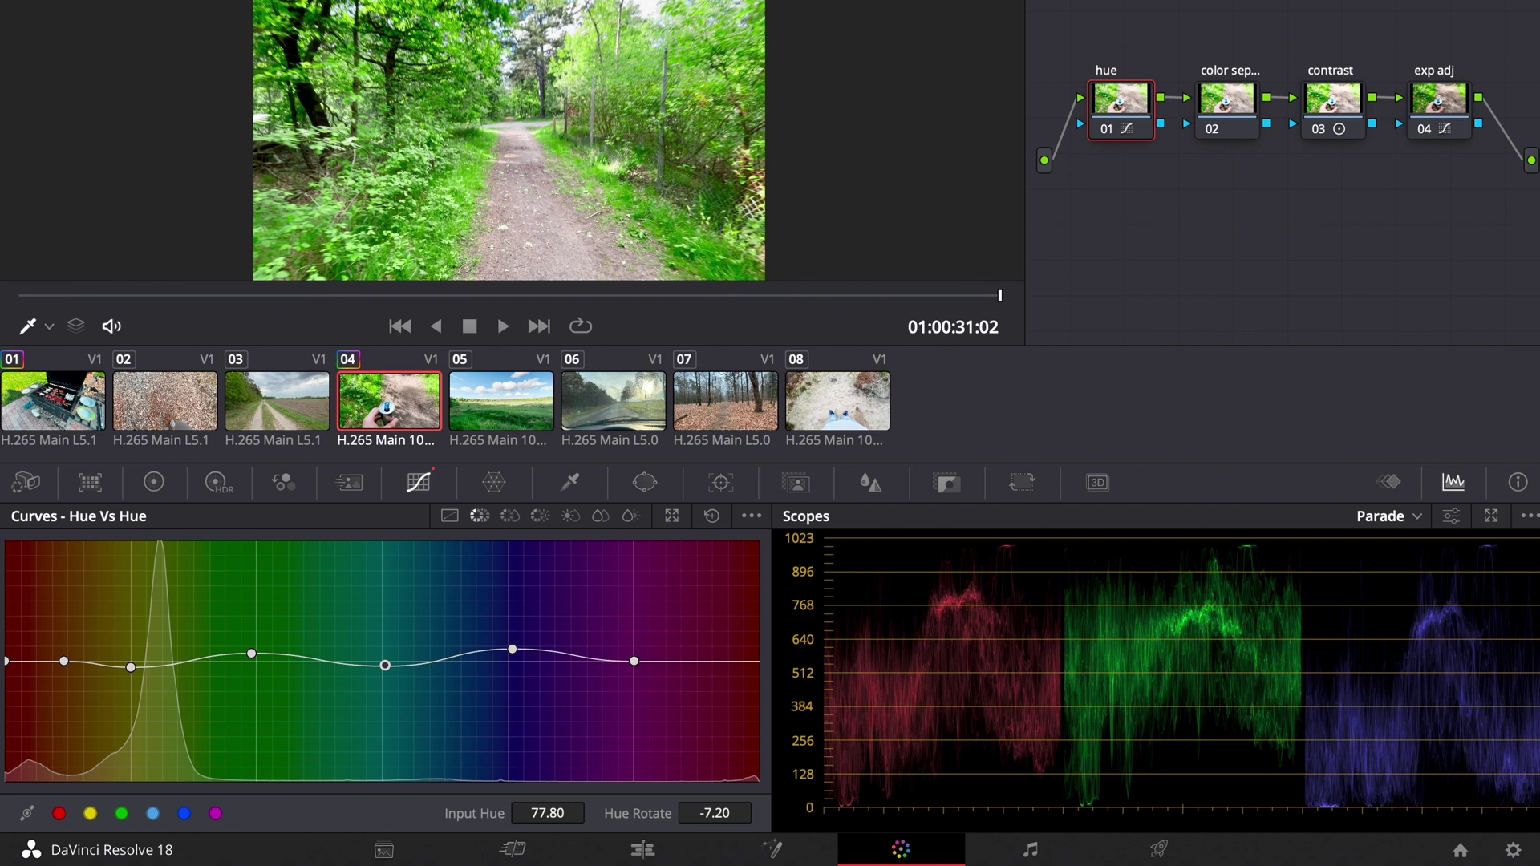
pyautogui.click(1203, 96)
pyautogui.click(88, 401)
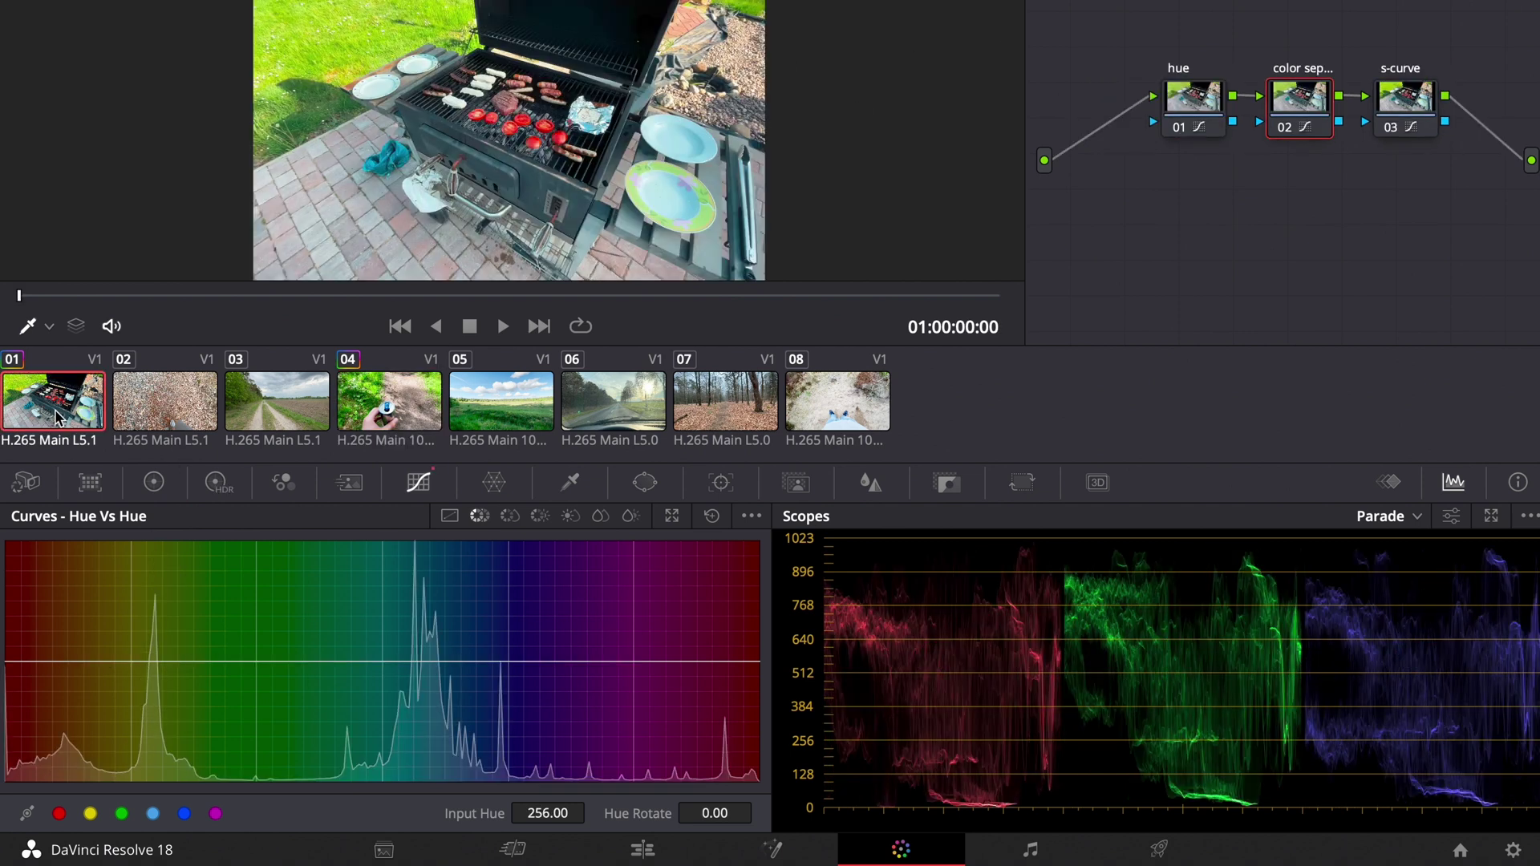
pyautogui.moveTo(1287, 104); pyautogui.dragTo(1292, 94)
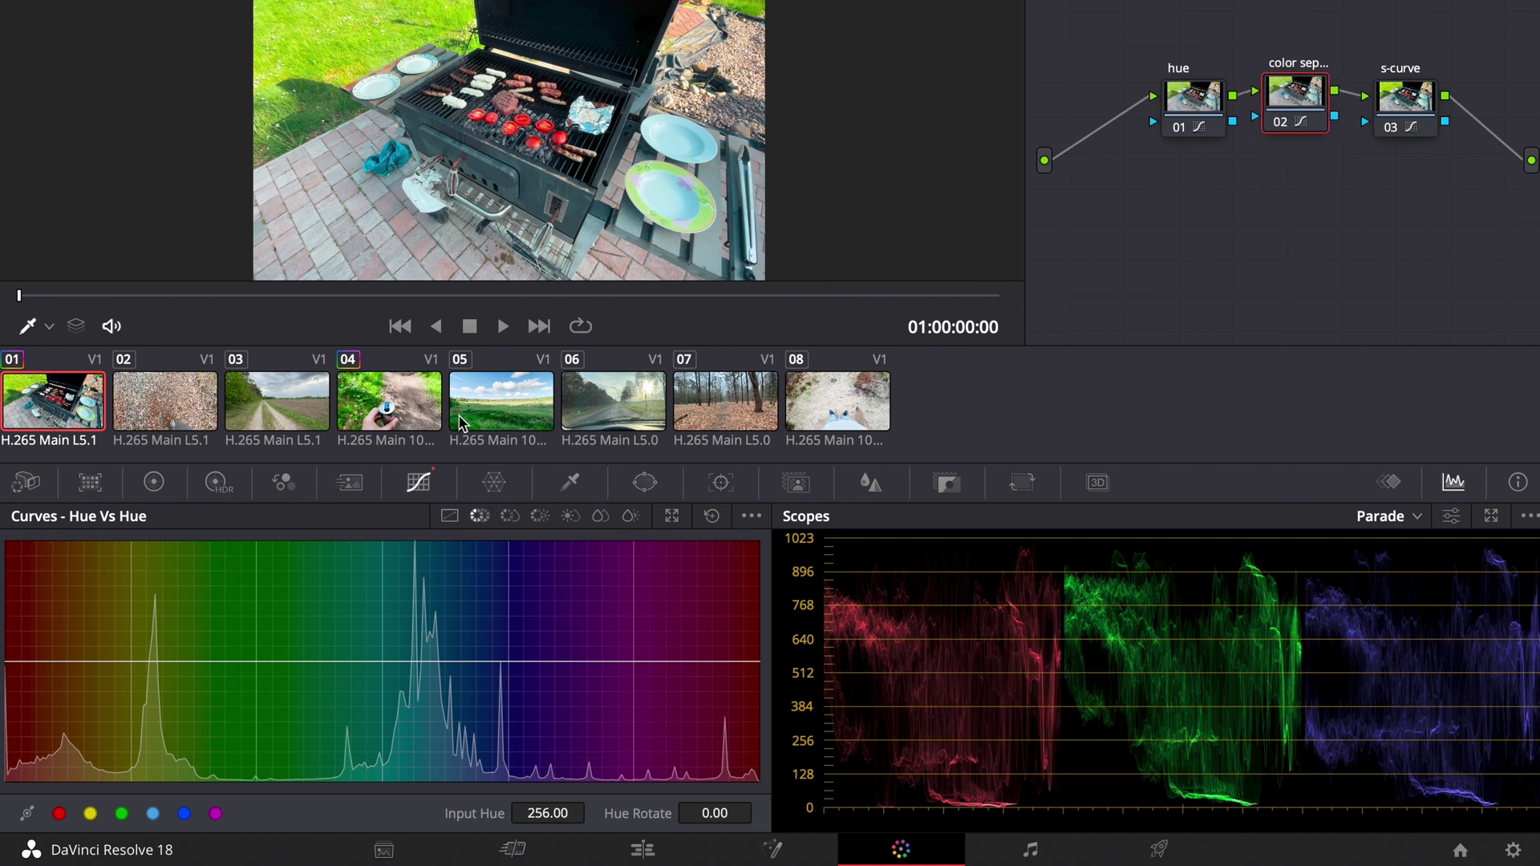
pyautogui.click(386, 415)
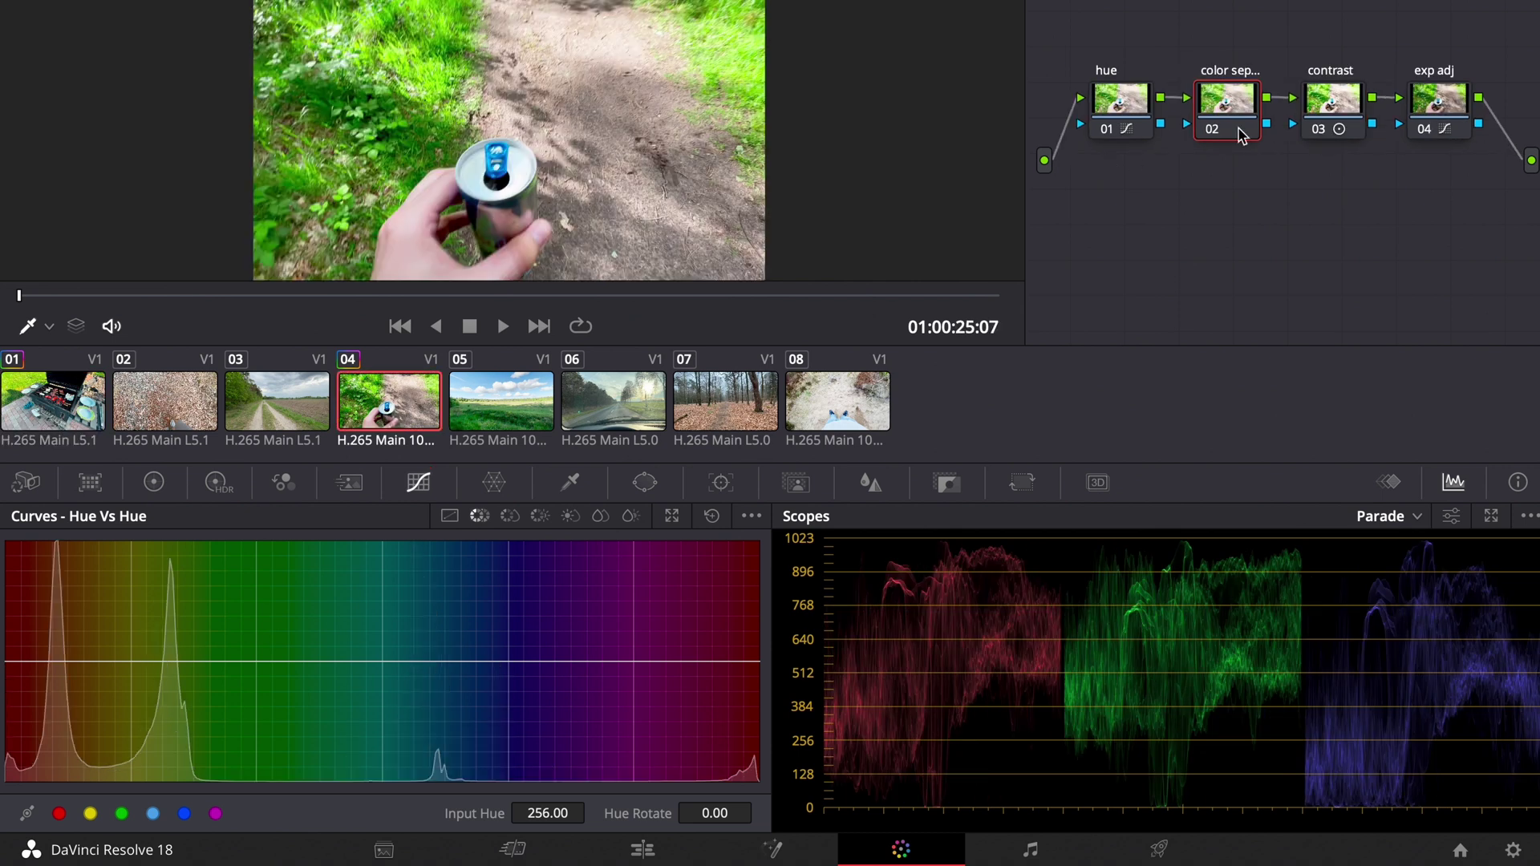
# Preview clip 04 and switch its color sep node to custom RGB curves before moving to clip 05
pyautogui.moveTo(1239, 108); pyautogui.dragTo(1227, 106)
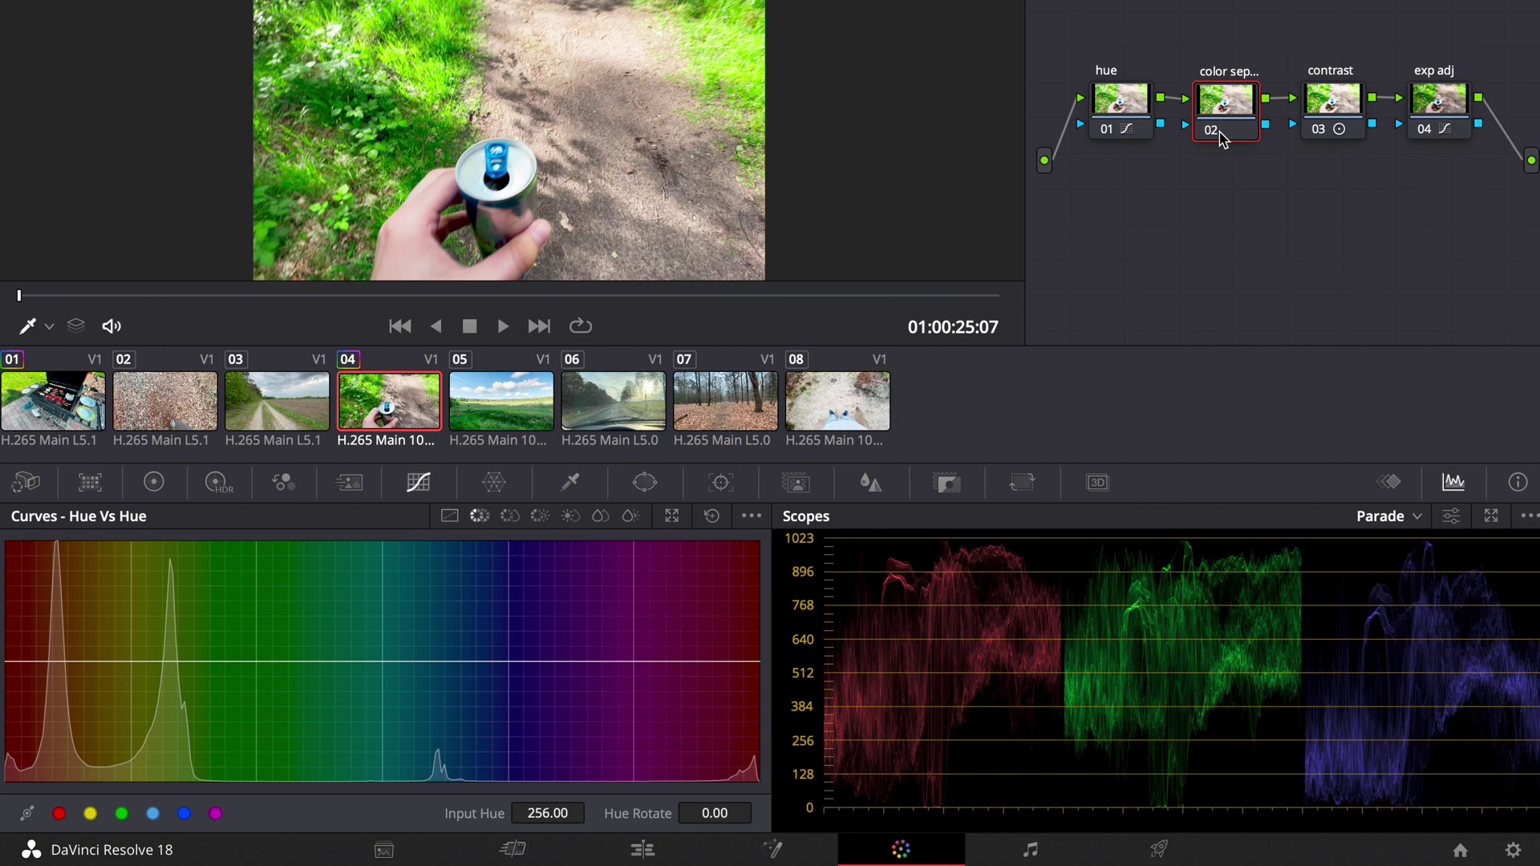
pyautogui.moveTo(401, 298); pyautogui.dragTo(842, 296)
pyautogui.click(388, 405)
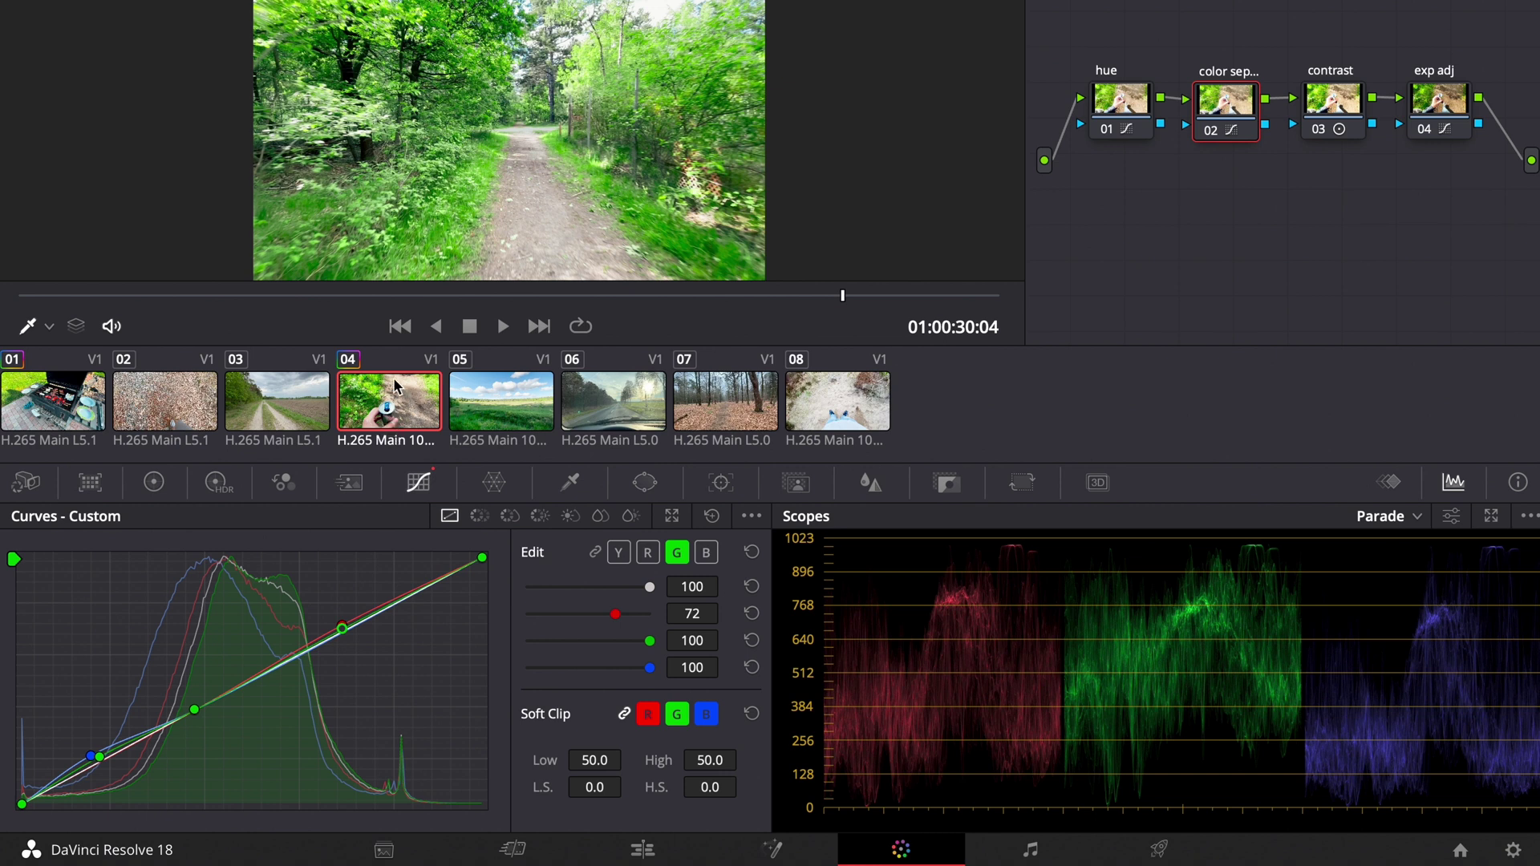
pyautogui.click(492, 395)
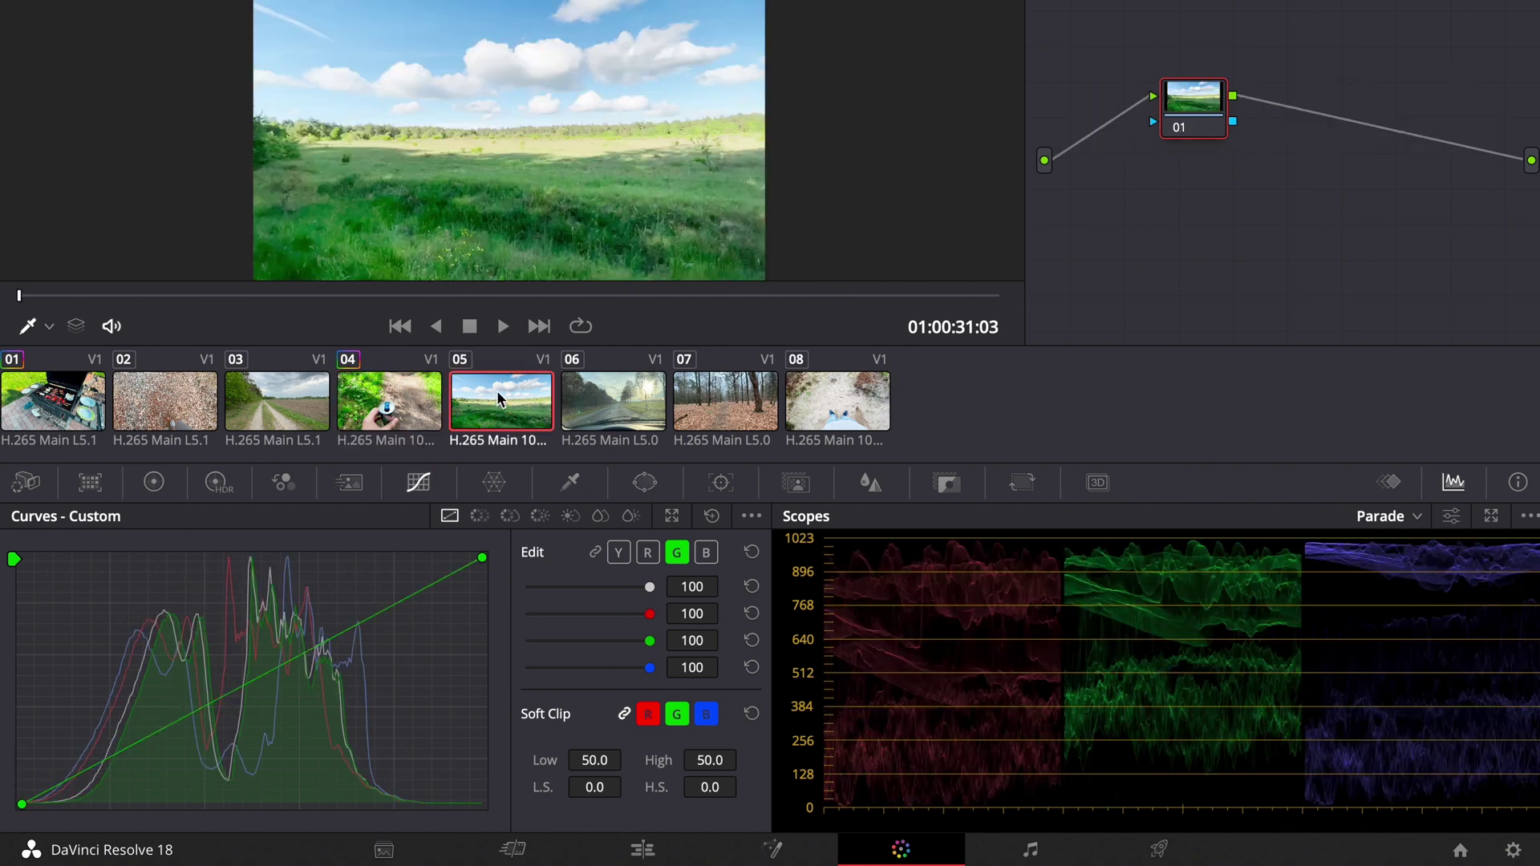
# Paste clip 04's grade onto clip 05, lowering blue gain to 76 and green to about 80
pyautogui.hotkey('ctrl', 'v')
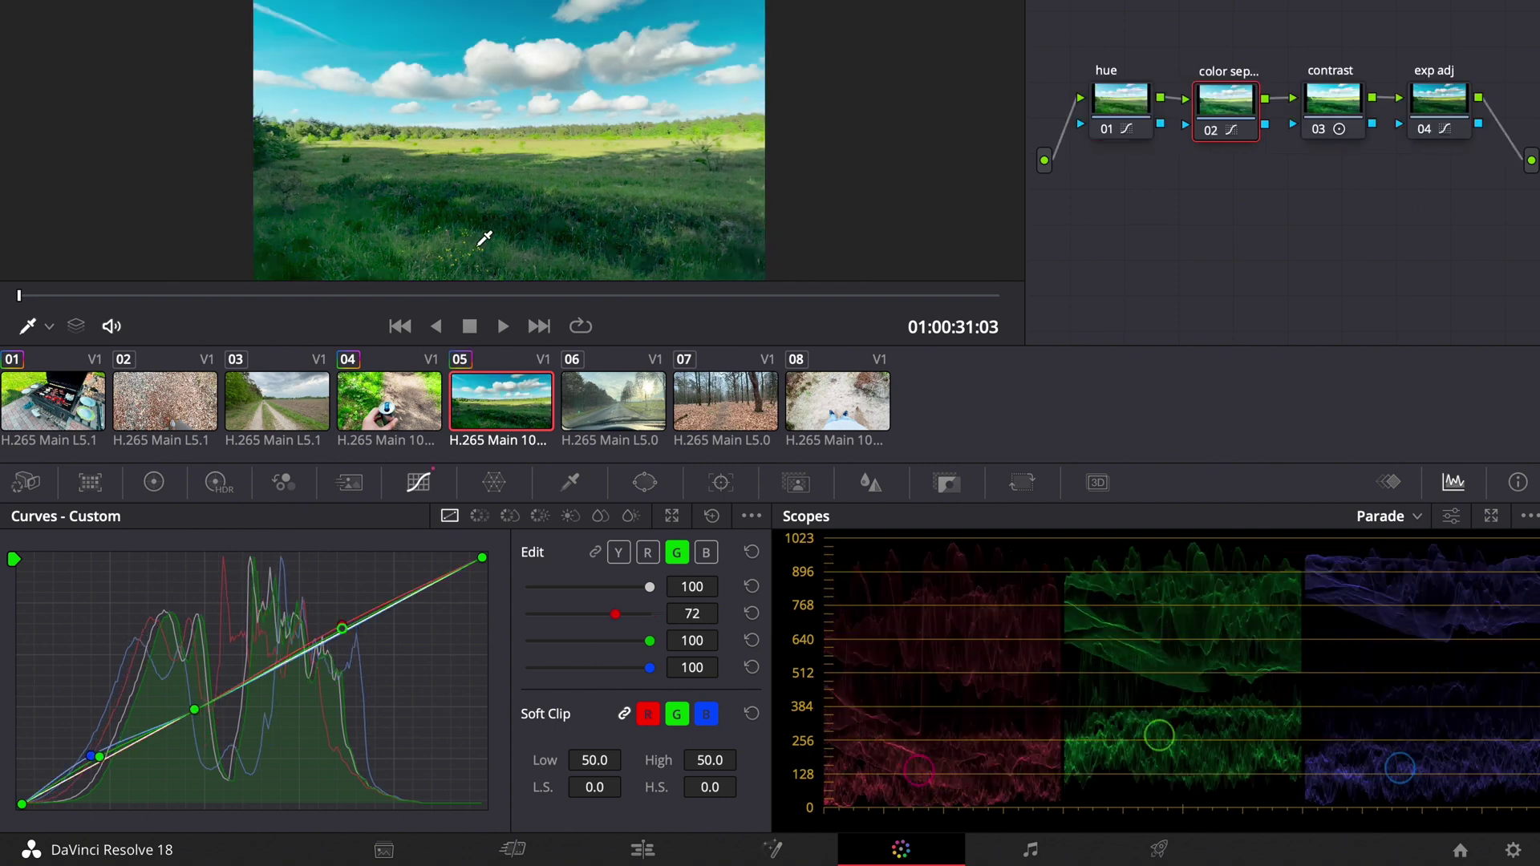
pyautogui.moveTo(647, 668); pyautogui.dragTo(623, 640)
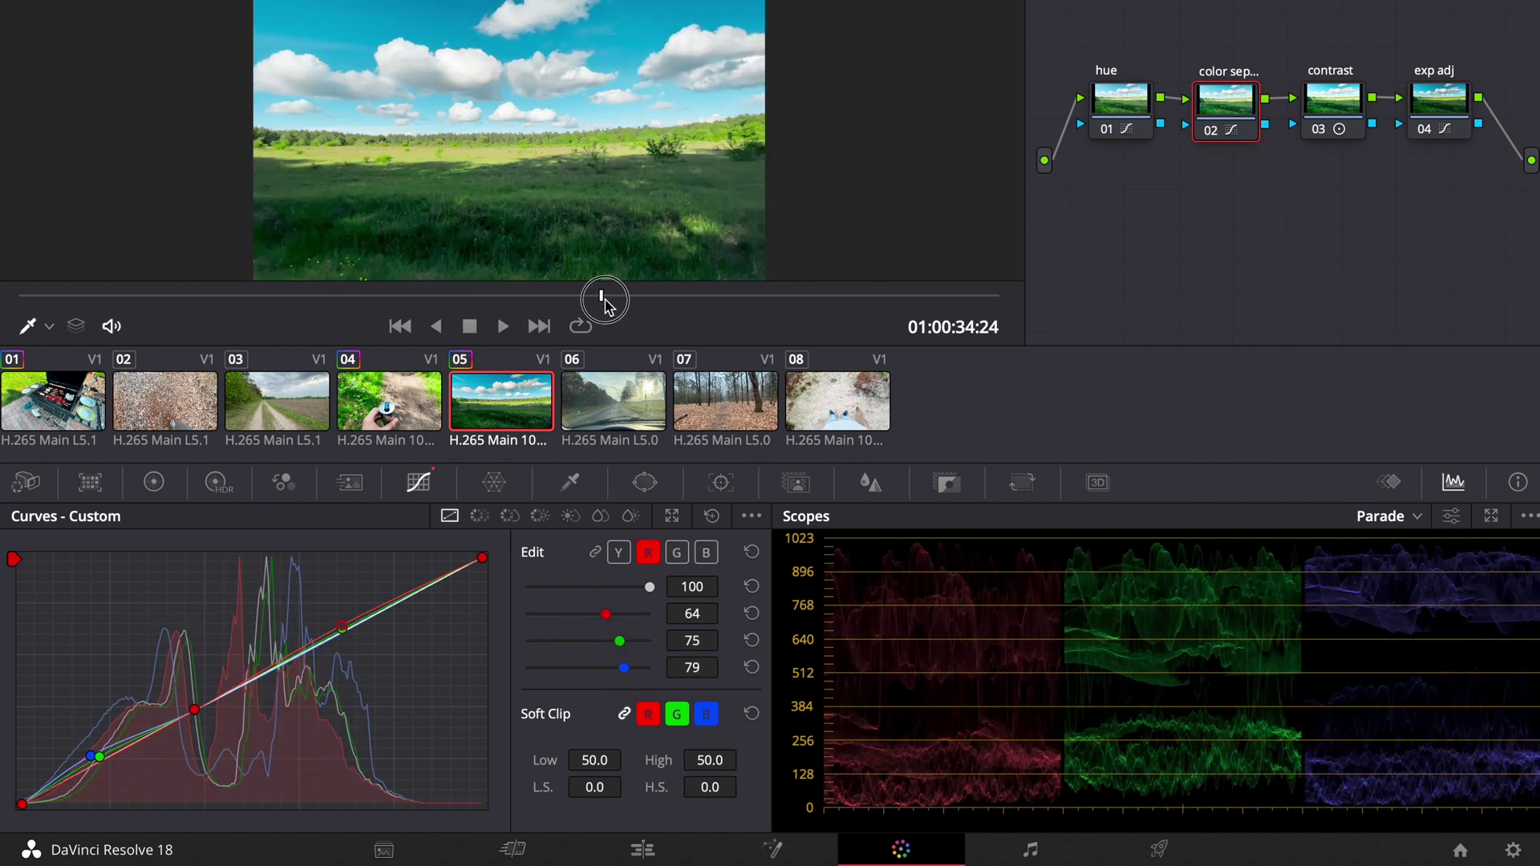
pyautogui.moveTo(603, 296); pyautogui.dragTo(440, 295)
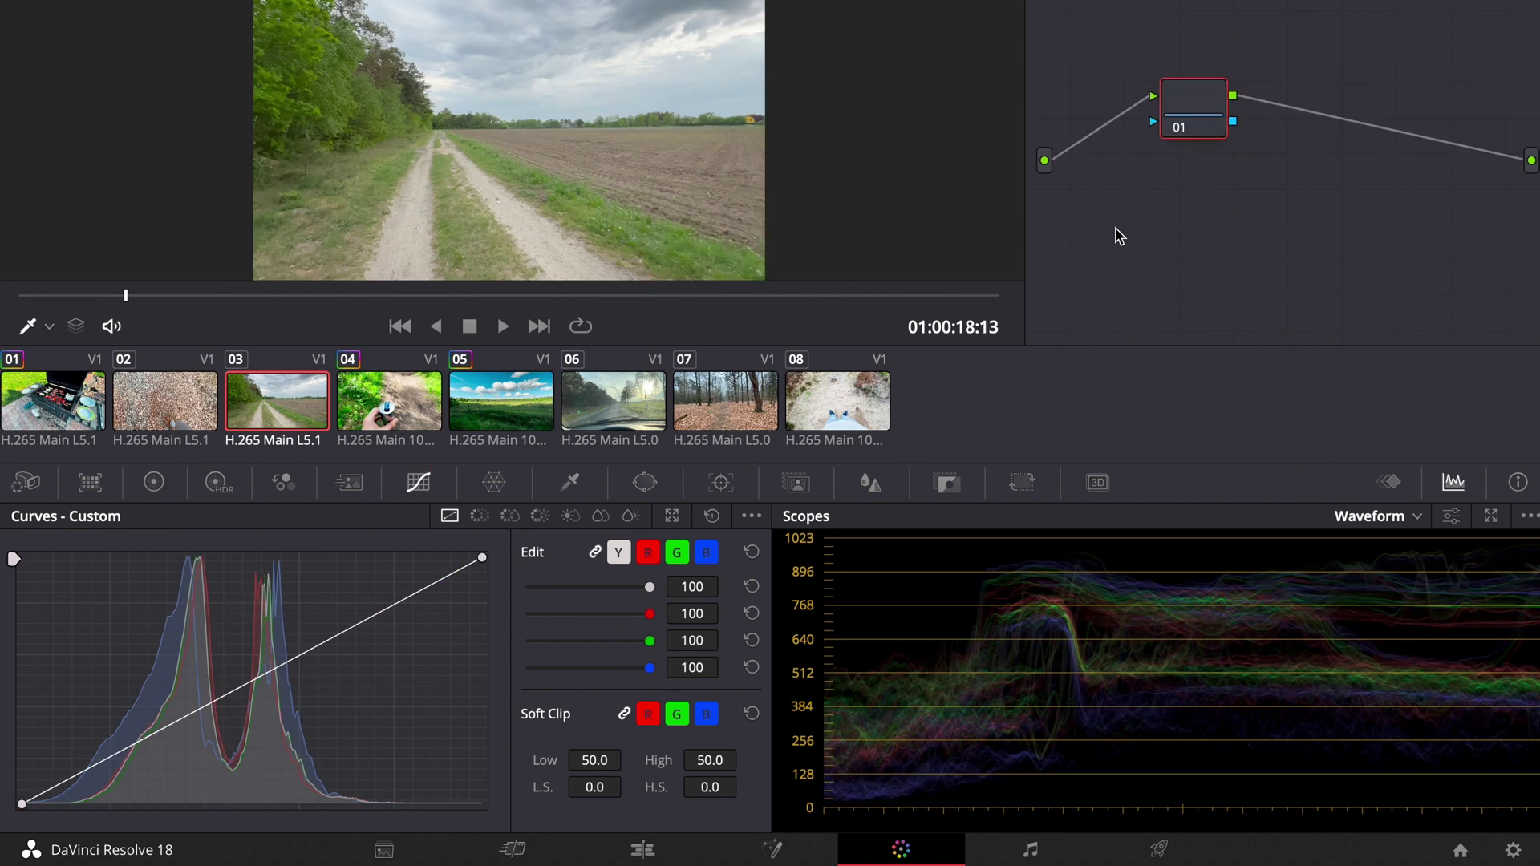
# Add two serial nodes to clip 03 and label them hue, color sep and contrast
pyautogui.hotkey('alt', 's')
pyautogui.hotkey('alt', 's')
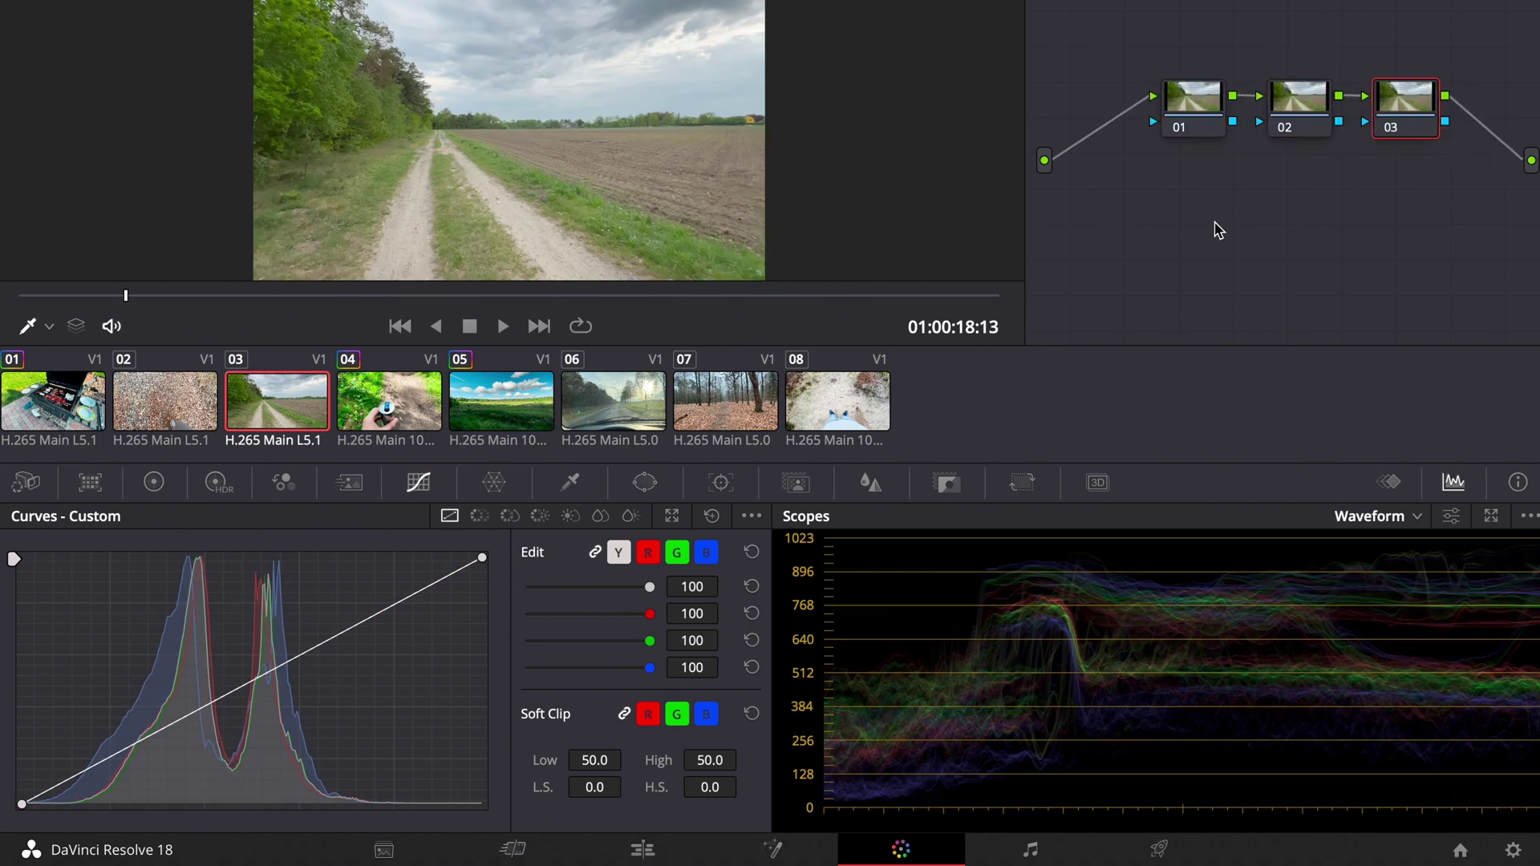
pyautogui.click(1213, 130)
pyautogui.write('hue')
pyautogui.click(1301, 113)
pyautogui.write('color sep')
pyautogui.click(1411, 129)
pyautogui.write('contrast')
# Raise Contrast in the Color Wheels to 1.390
pyautogui.click(154, 482)
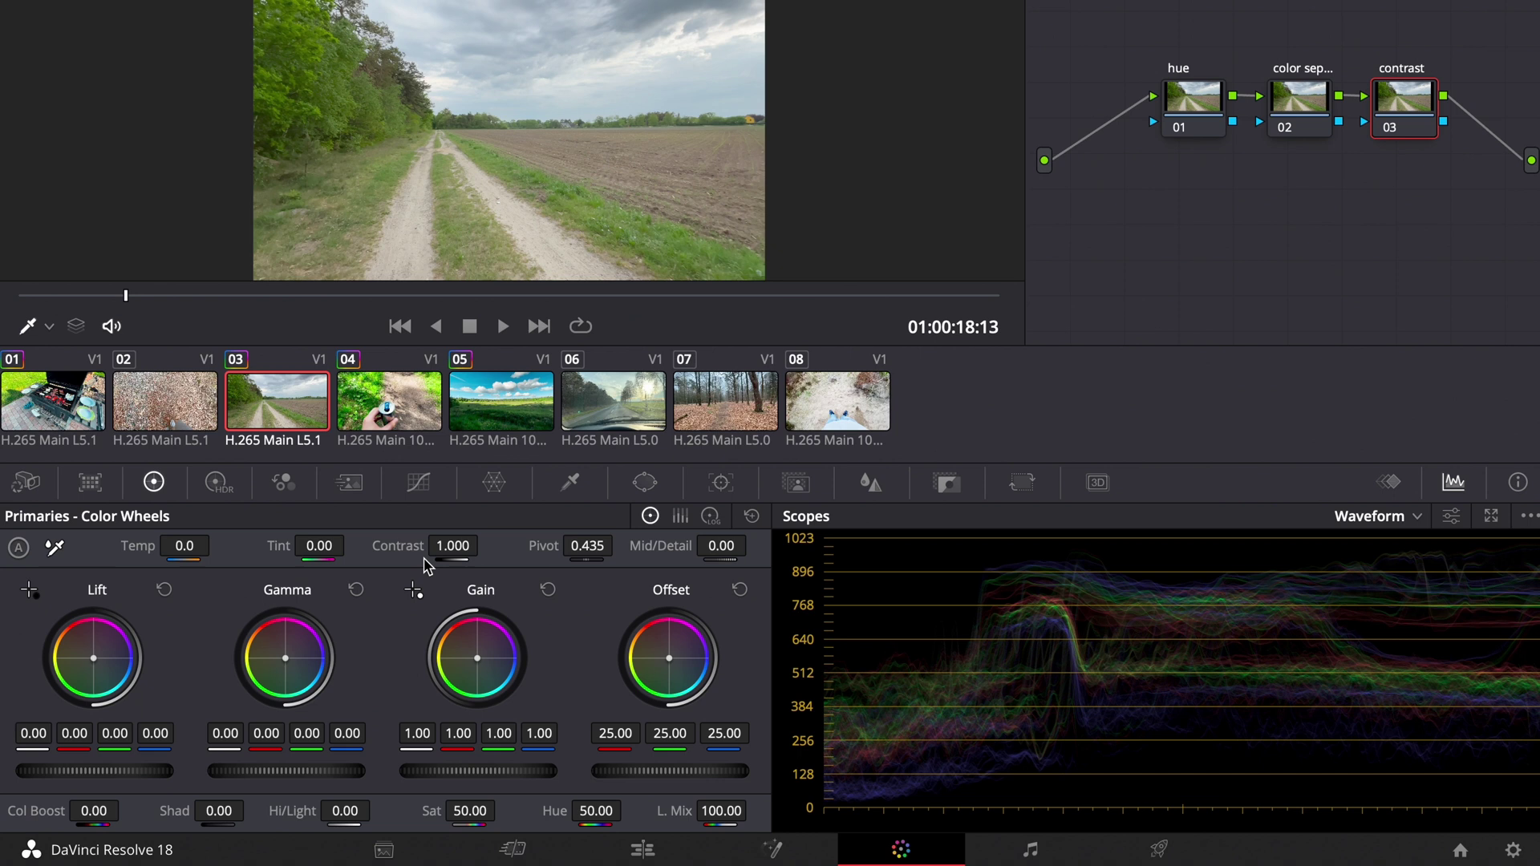
pyautogui.moveTo(440, 548); pyautogui.dragTo(562, 534)
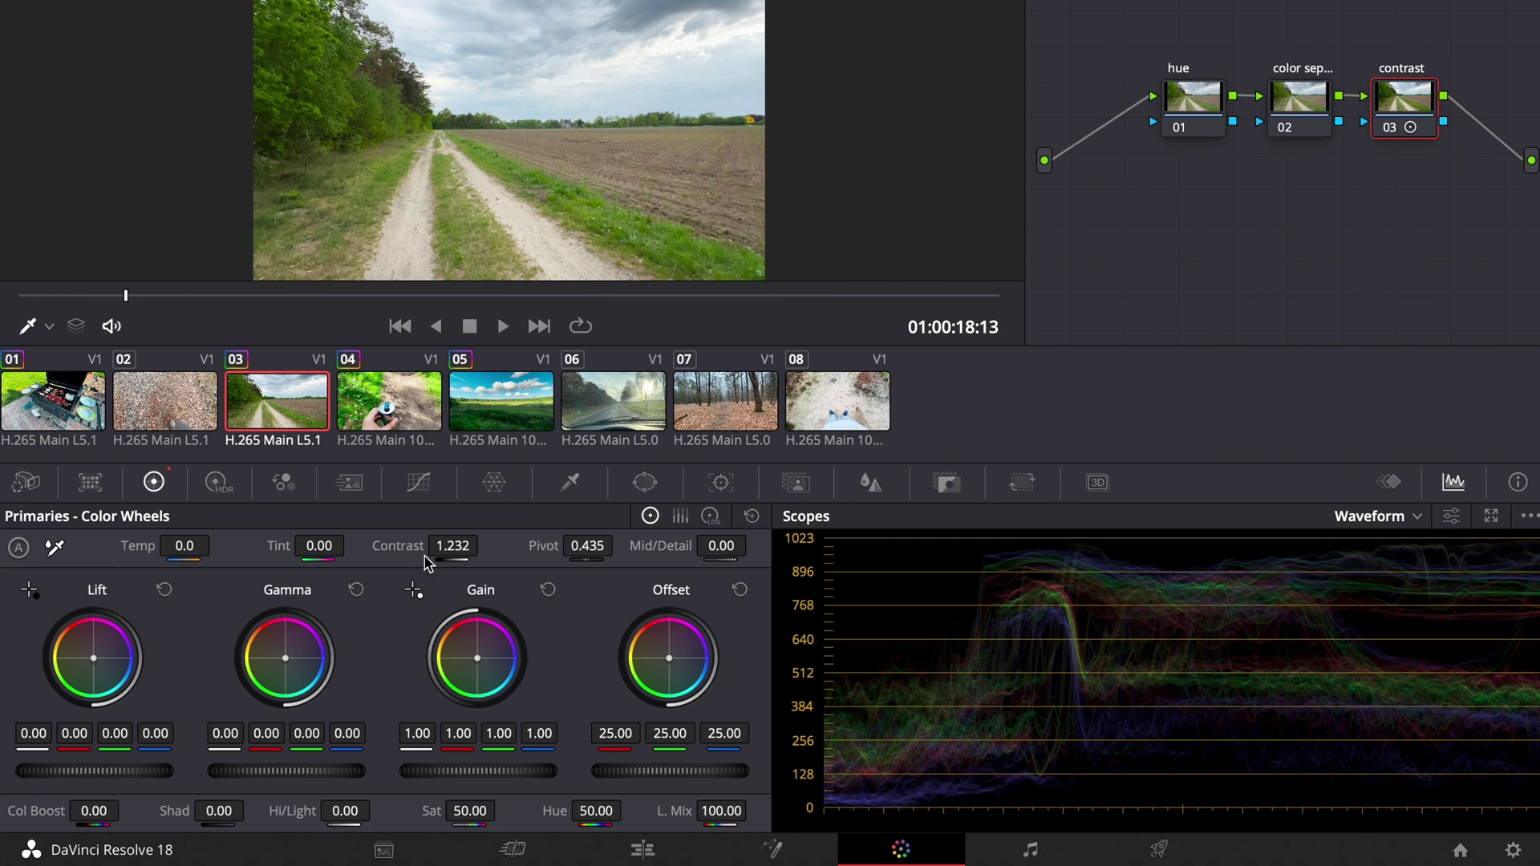
pyautogui.moveTo(449, 545); pyautogui.dragTo(537, 545)
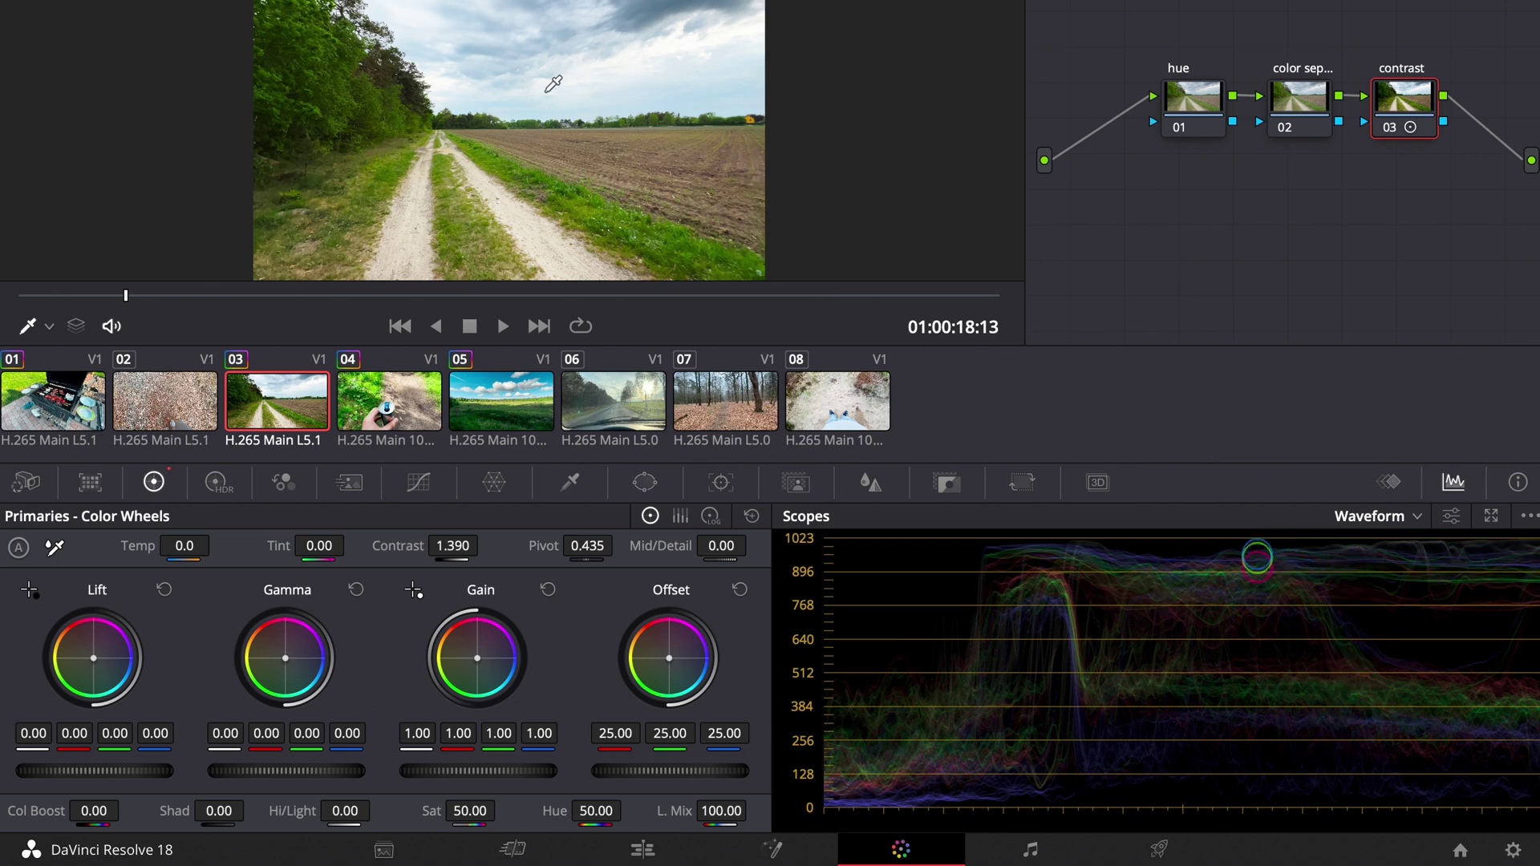
# Scrub through clip 03, undo the last contrast increase, and reset the Contrast value
pyautogui.click(603, 298)
pyautogui.click(319, 385)
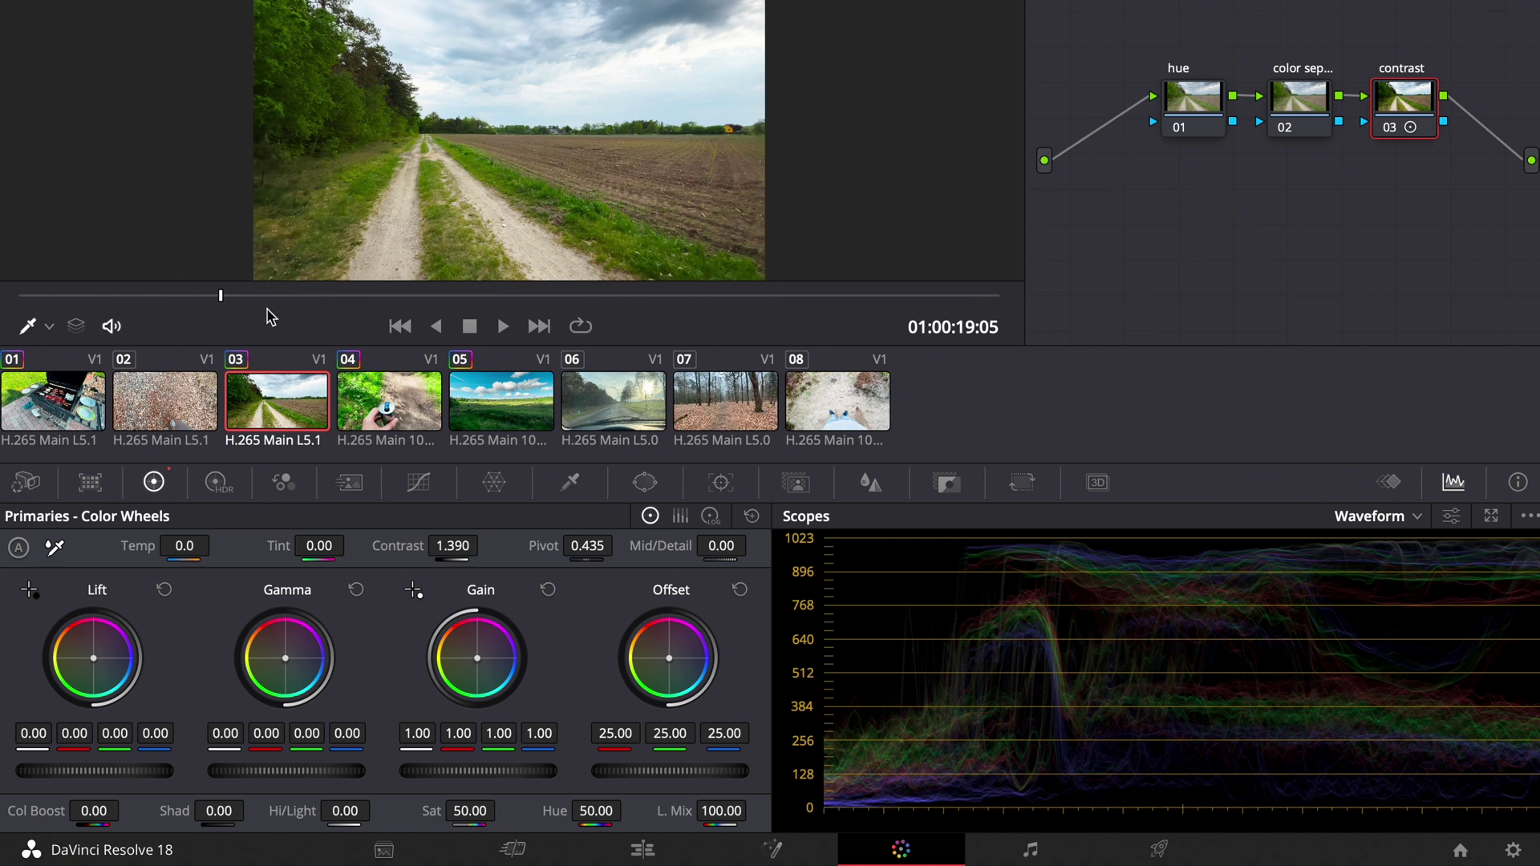
pyautogui.click(211, 298)
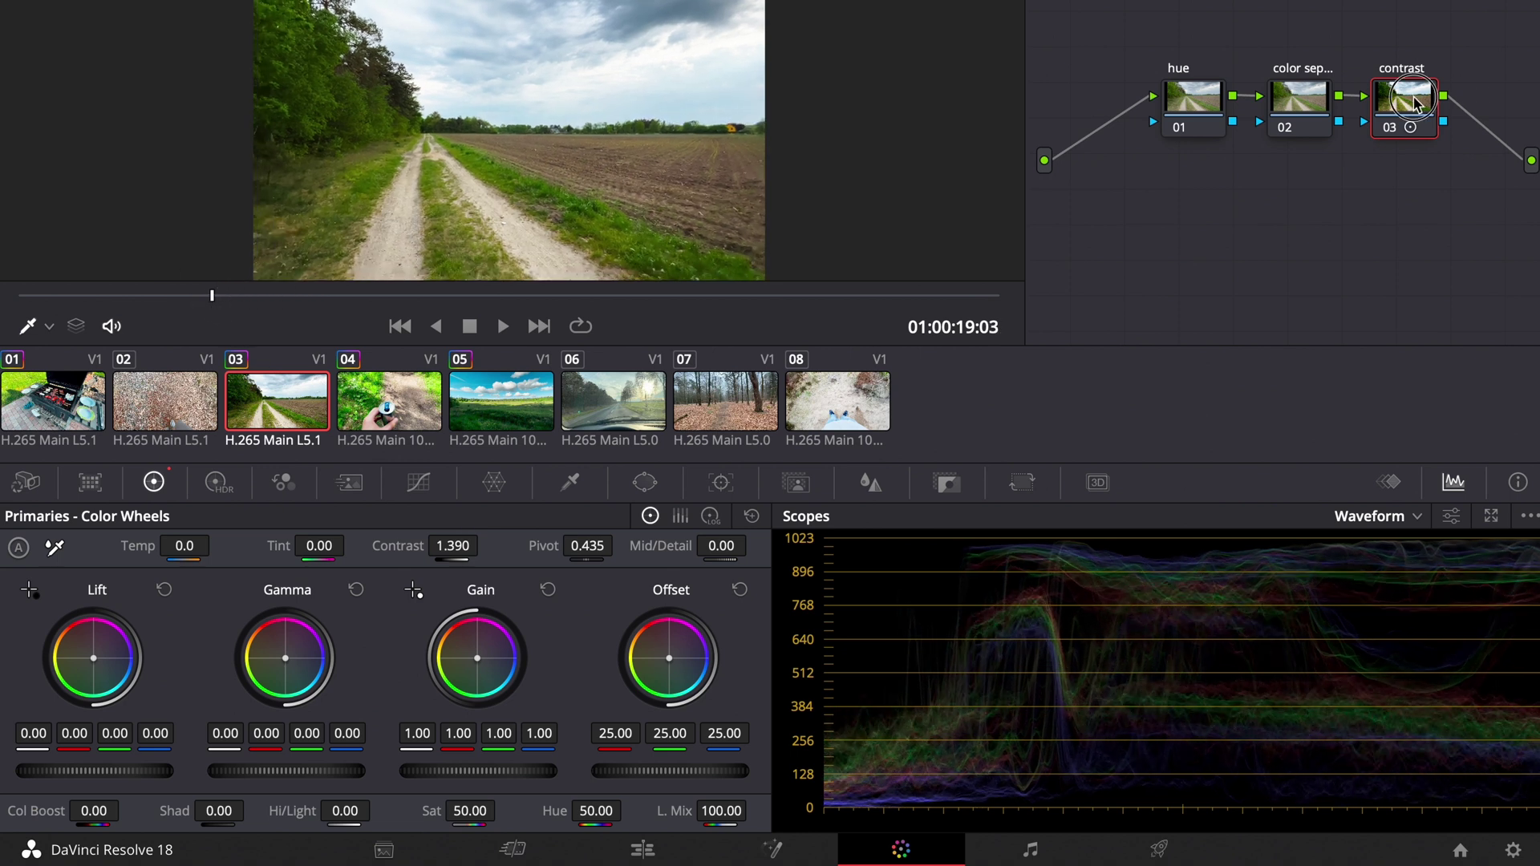
pyautogui.hotkey('ctrl', 'z')
pyautogui.moveTo(454, 545); pyautogui.dragTo(461, 546)
pyautogui.doubleClick(454, 545)
# Select the hue node and bring up its HSL qualifier
pyautogui.click(1179, 102)
pyautogui.click(418, 482)
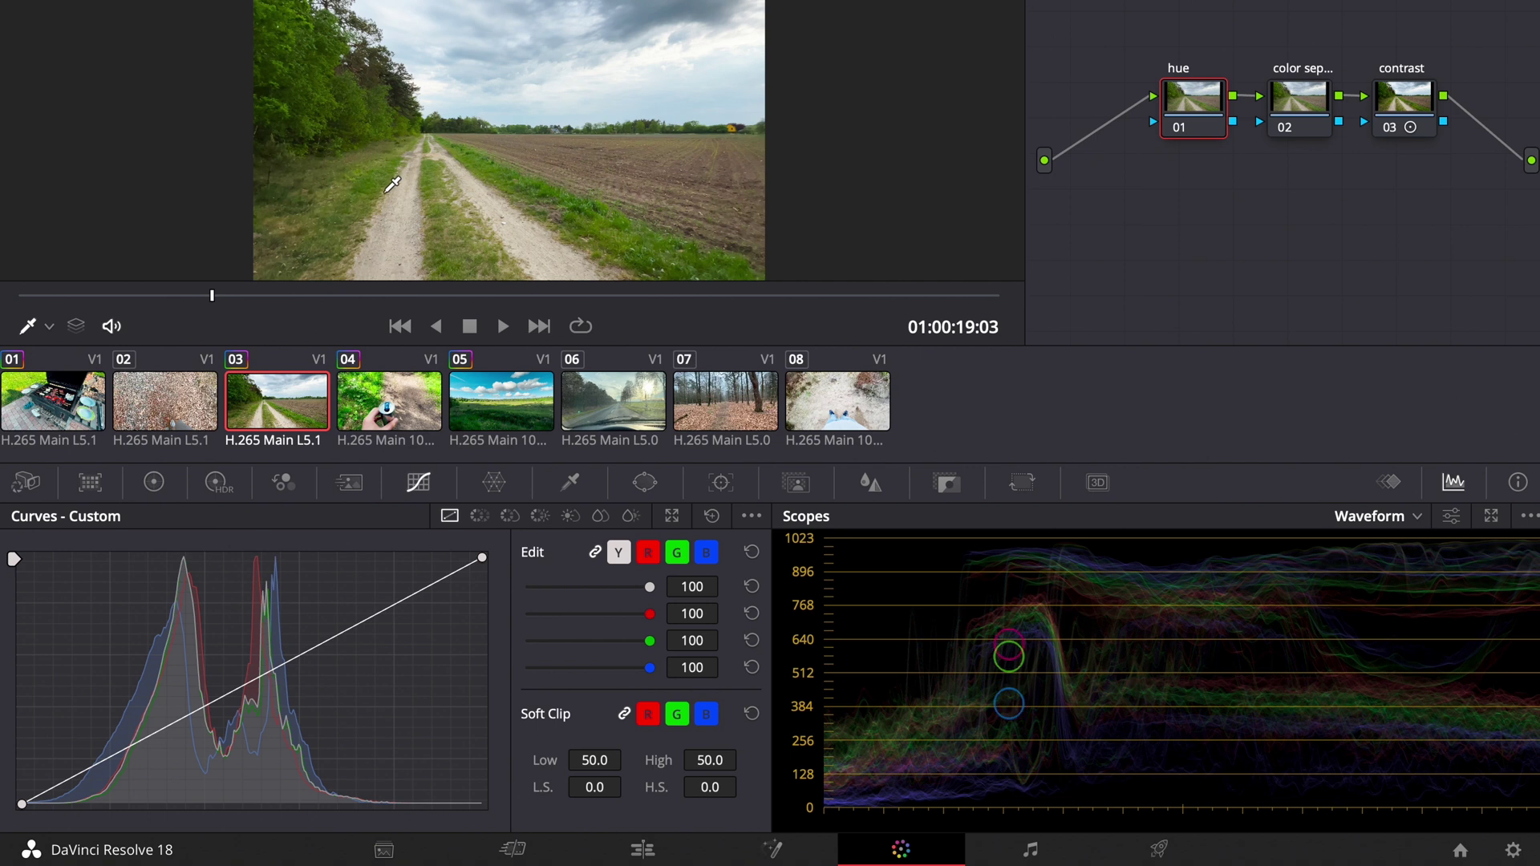
pyautogui.click(576, 480)
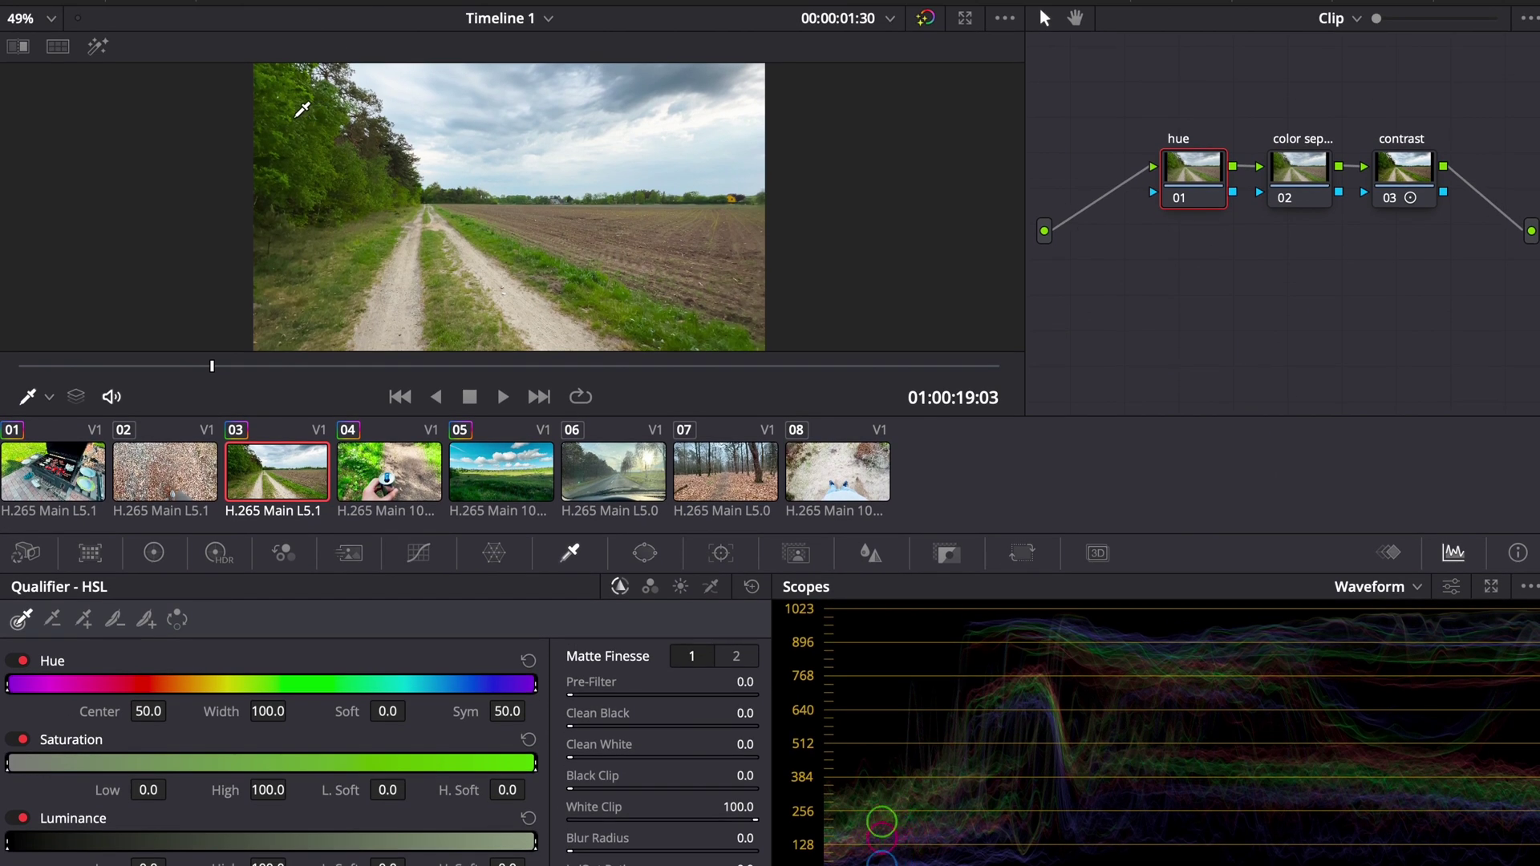
# Key the trees' greens with the qualifier, narrowing hue, blurring the matte and denoising to about 54.9
pyautogui.click(290, 103)
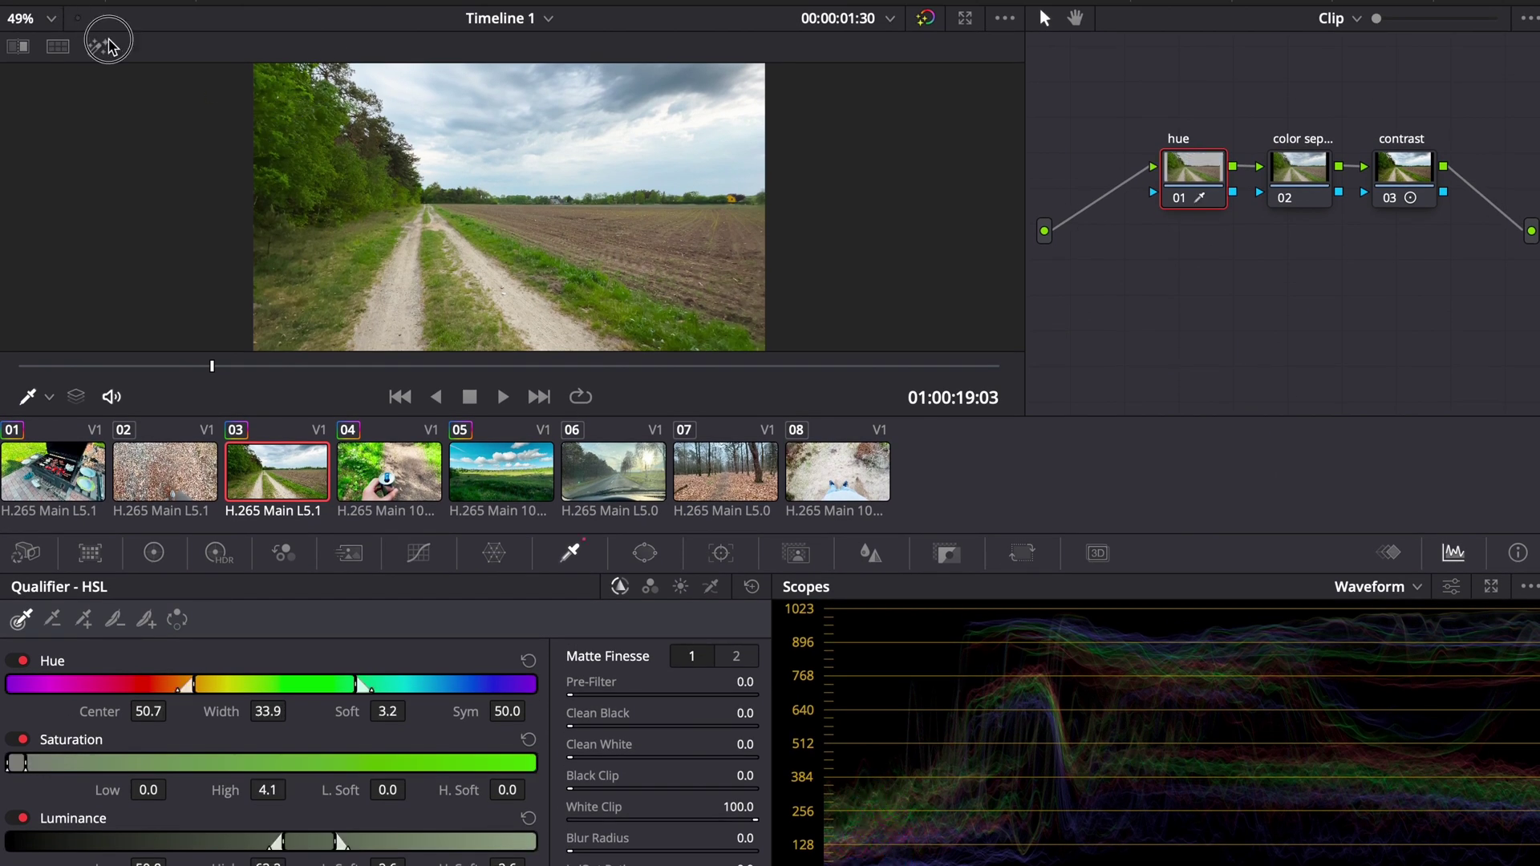
pyautogui.click(97, 45)
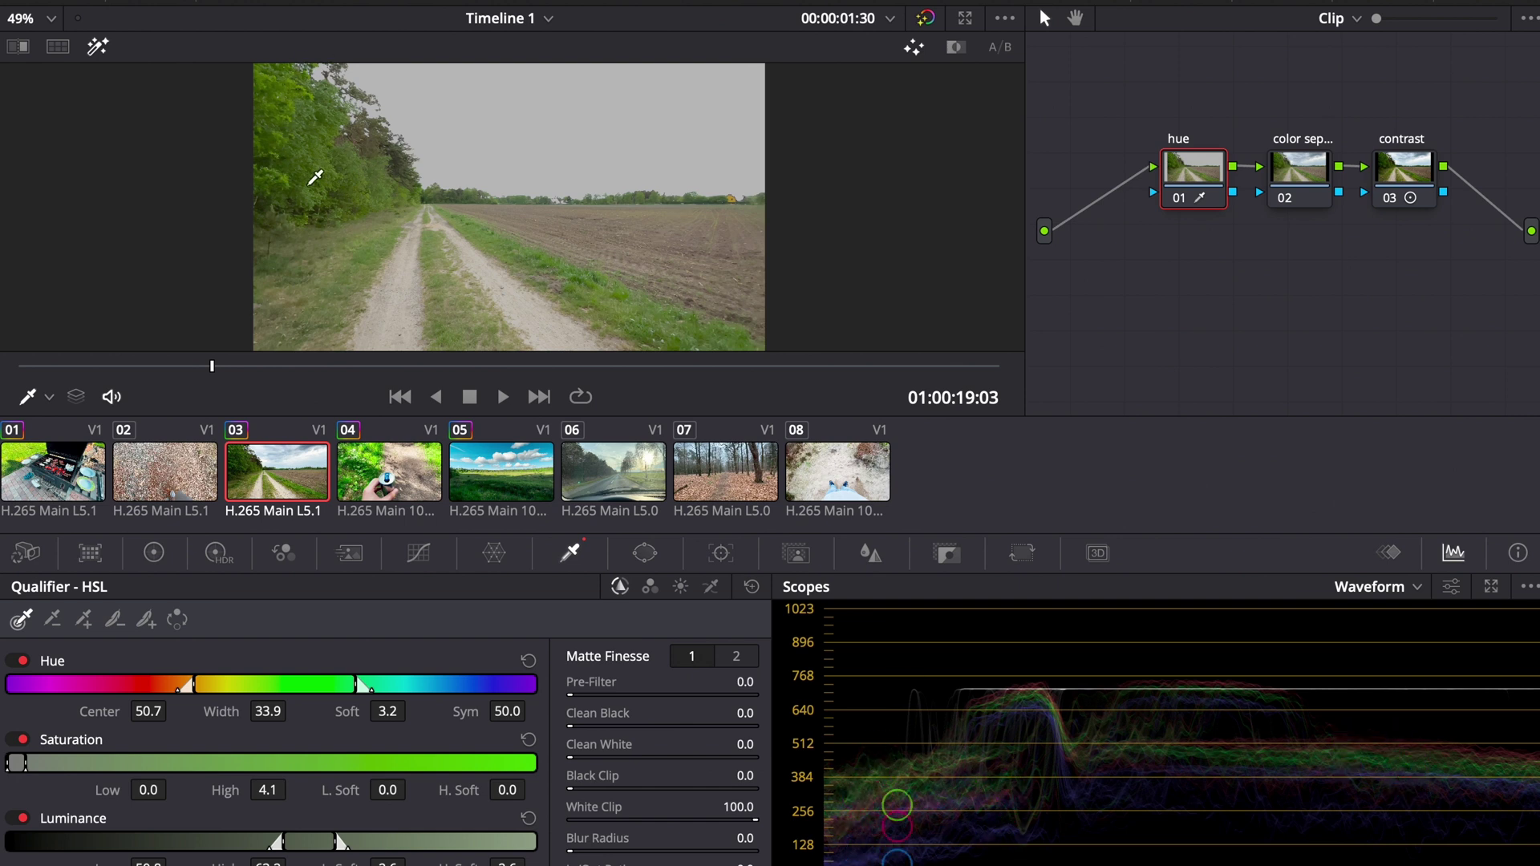
pyautogui.moveTo(267, 712); pyautogui.dragTo(141, 711)
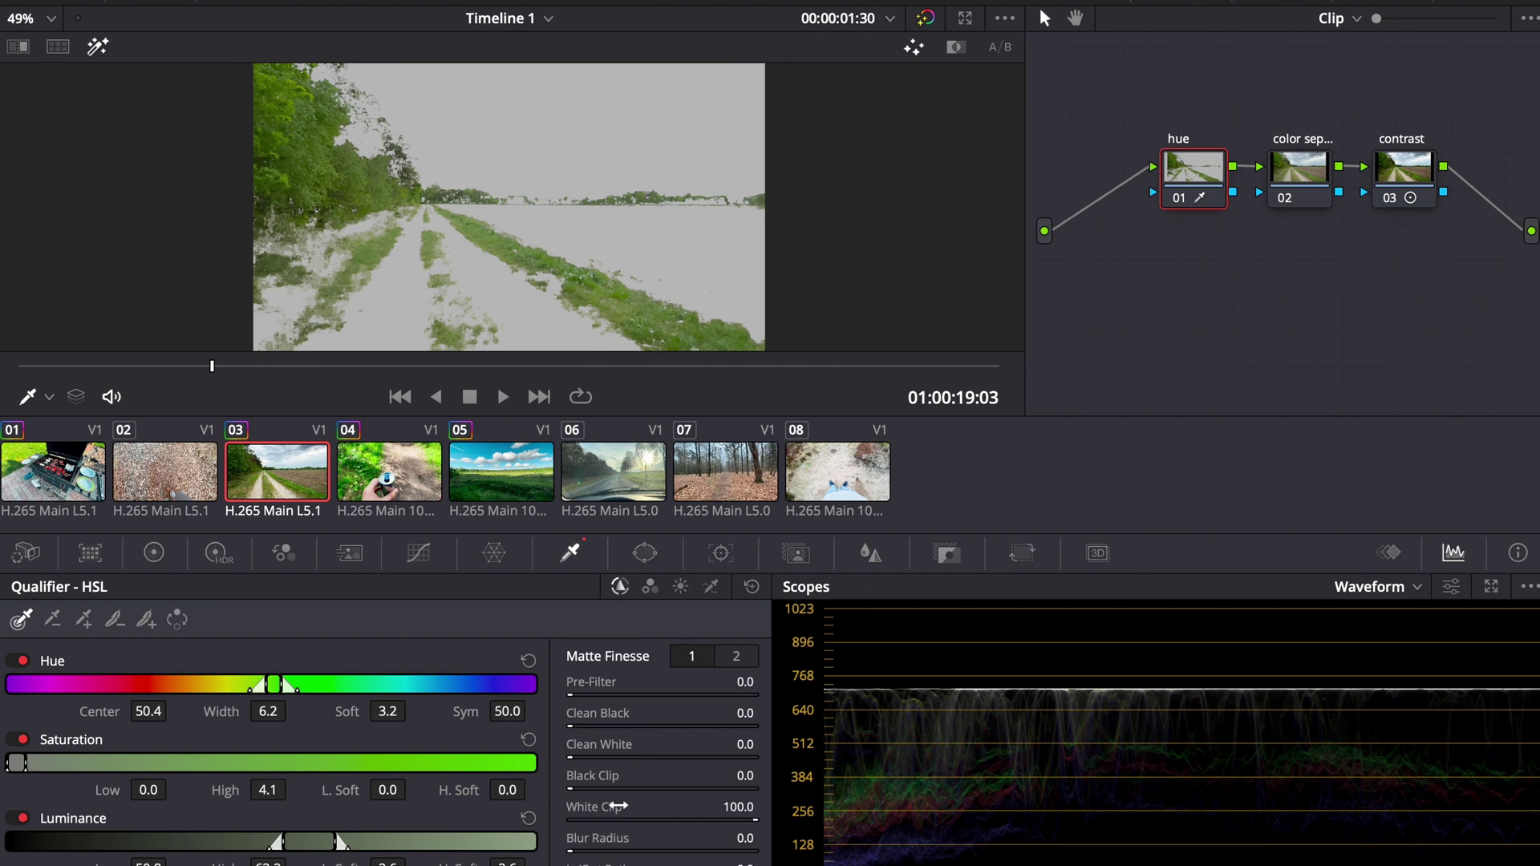
pyautogui.moveTo(589, 834); pyautogui.dragTo(1413, 847)
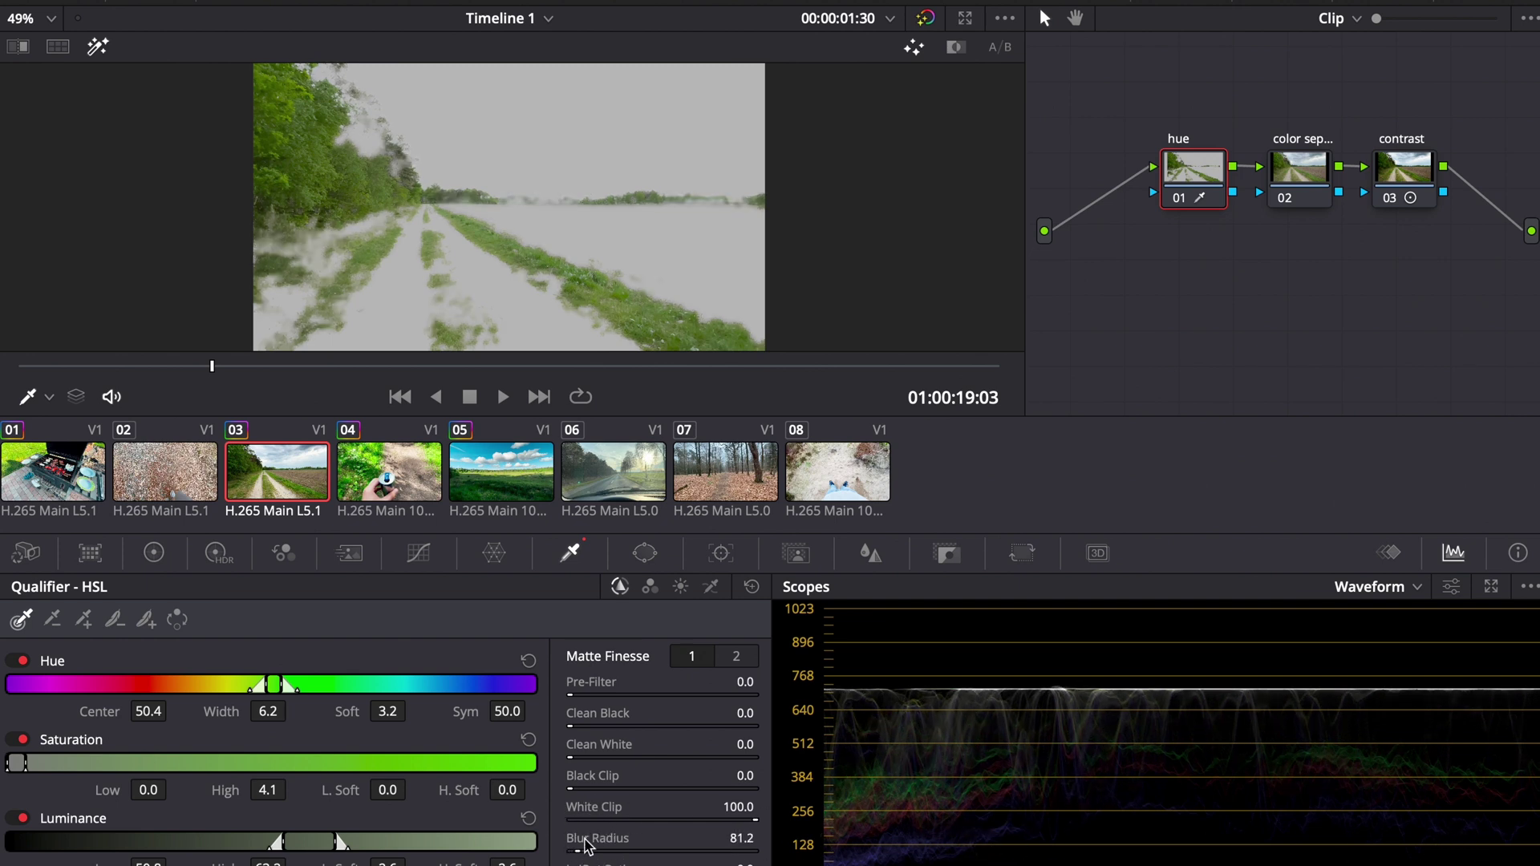
pyautogui.moveTo(588, 840); pyautogui.dragTo(1123, 846)
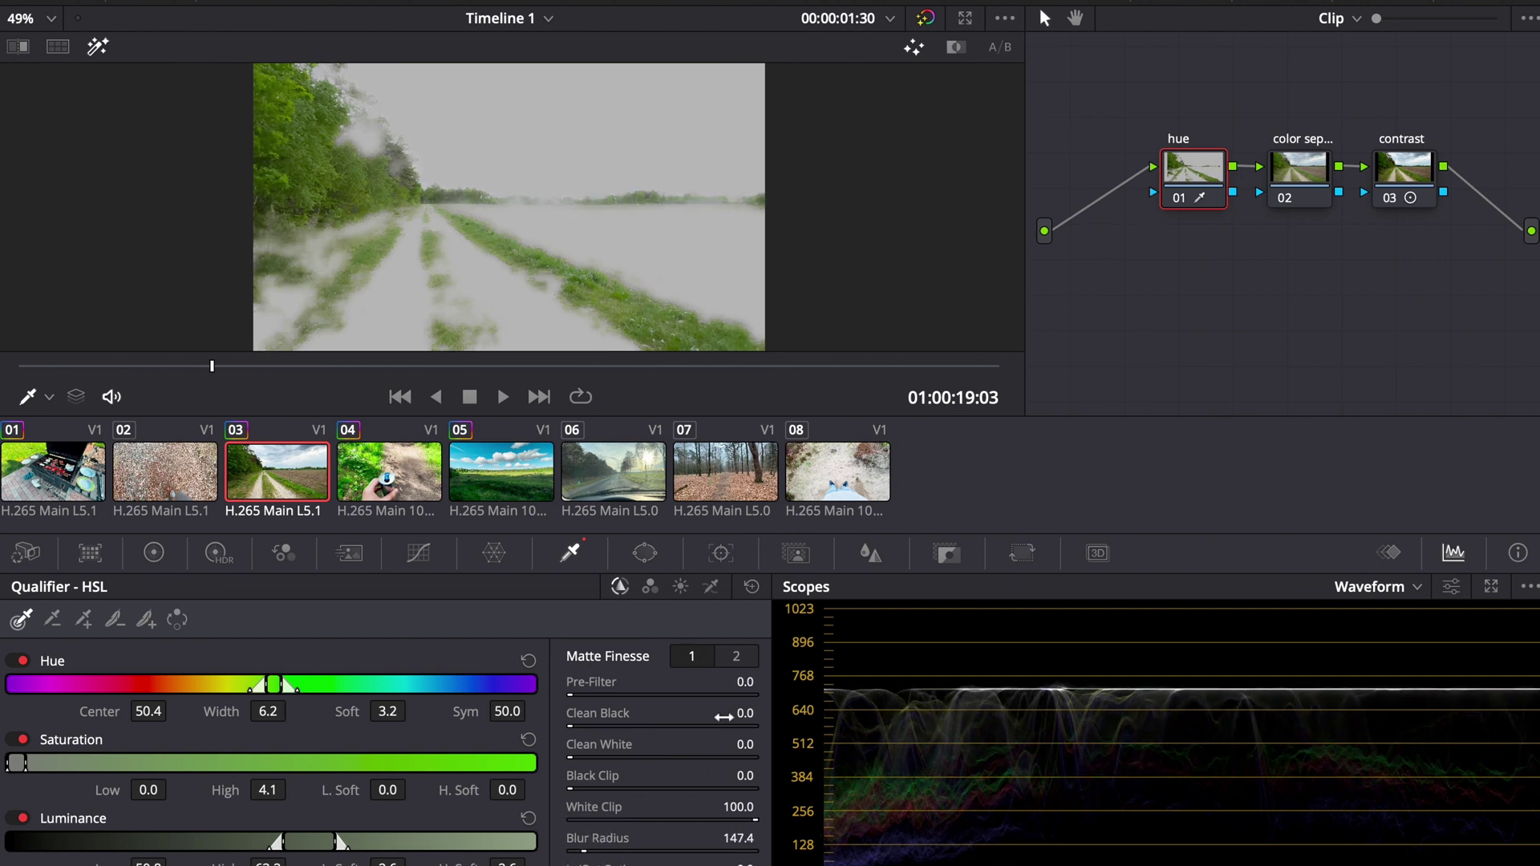
pyautogui.click(737, 656)
pyautogui.moveTo(594, 762); pyautogui.dragTo(1185, 760)
# Play back to check the matte, then reset the HSL qualifier to defaults
pyautogui.press('space')
pyautogui.press('space')
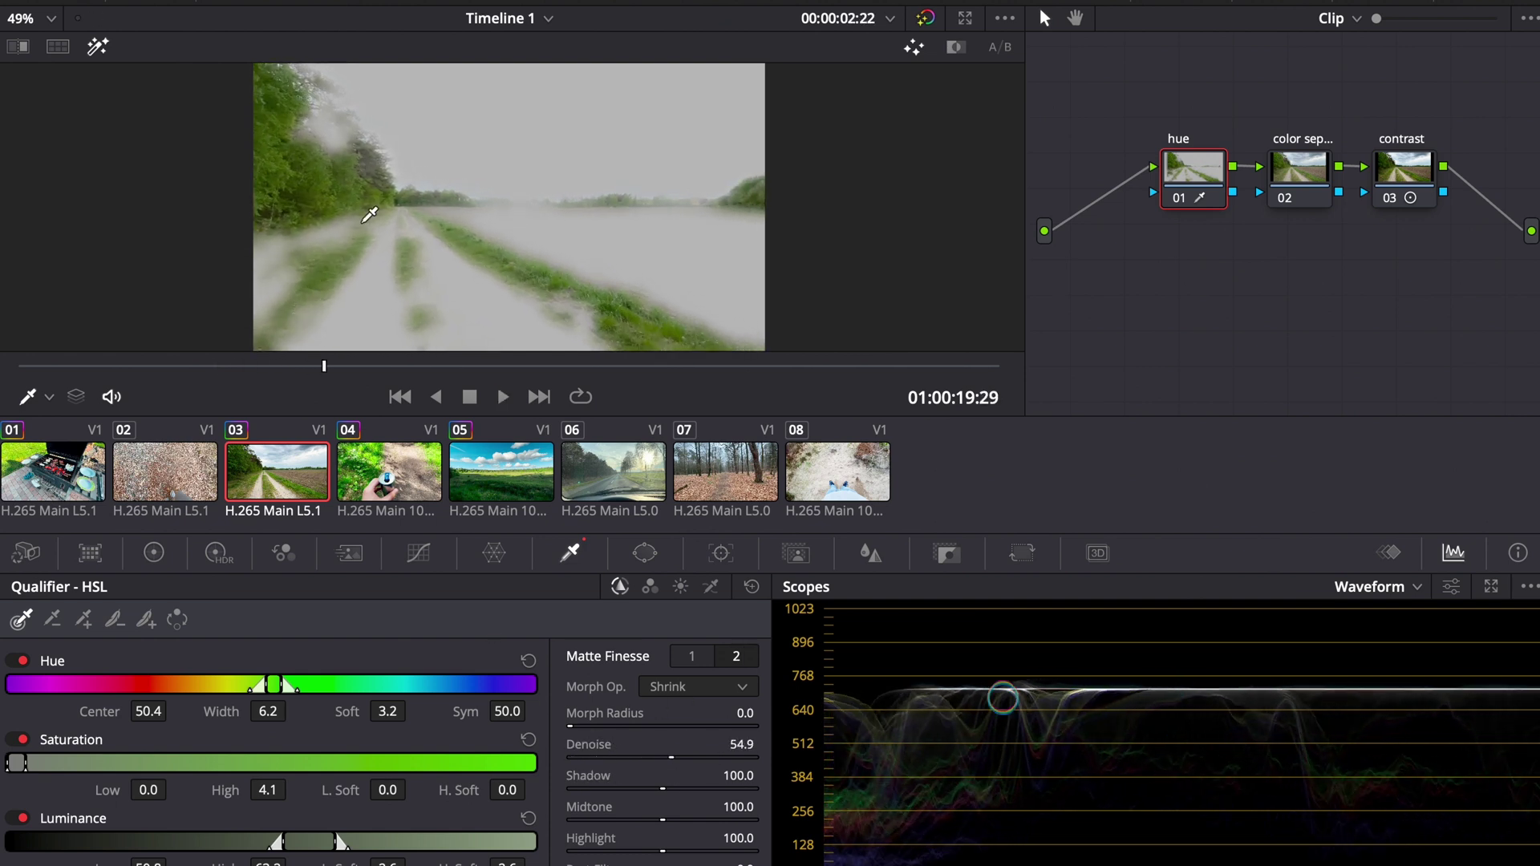
pyautogui.click(144, 366)
pyautogui.press('space')
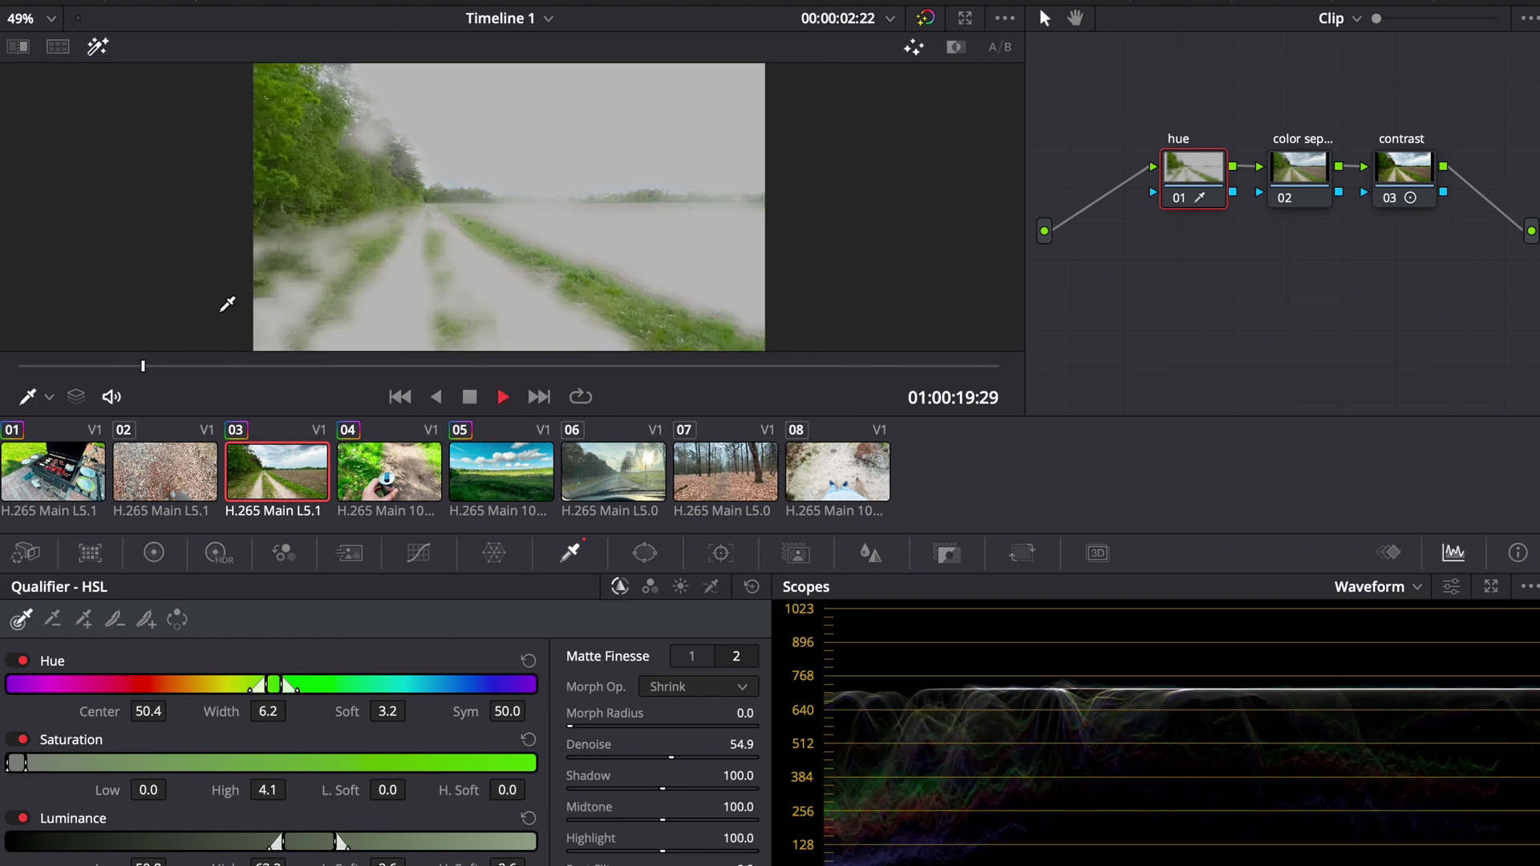
pyautogui.press('space')
pyautogui.click(752, 586)
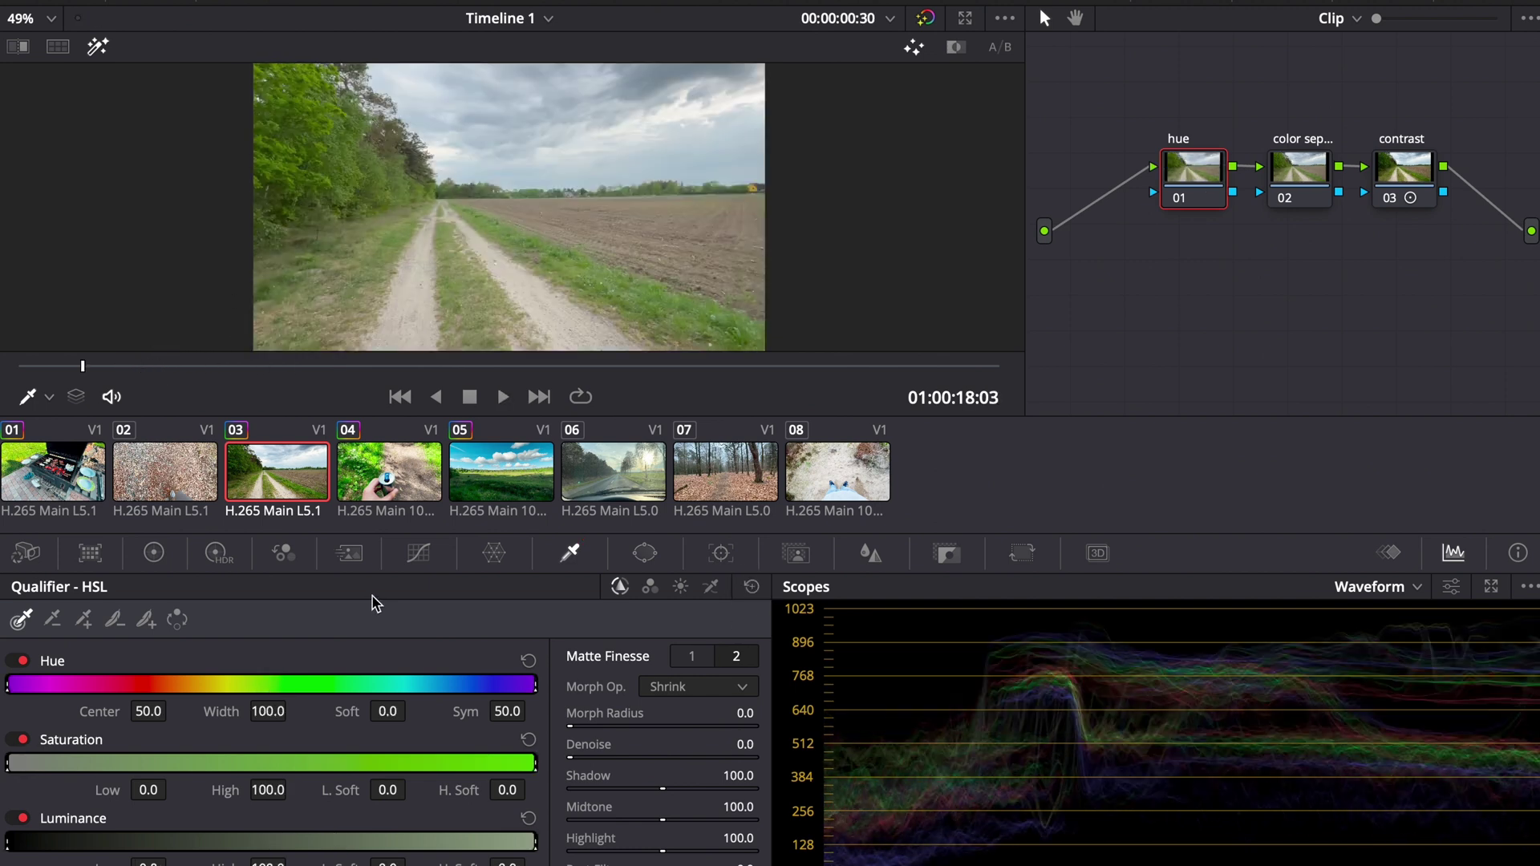
# Sample the tree foliage on the Hue vs Hue curve and shift its orange, yellow and green points
pyautogui.click(418, 552)
pyautogui.click(143, 366)
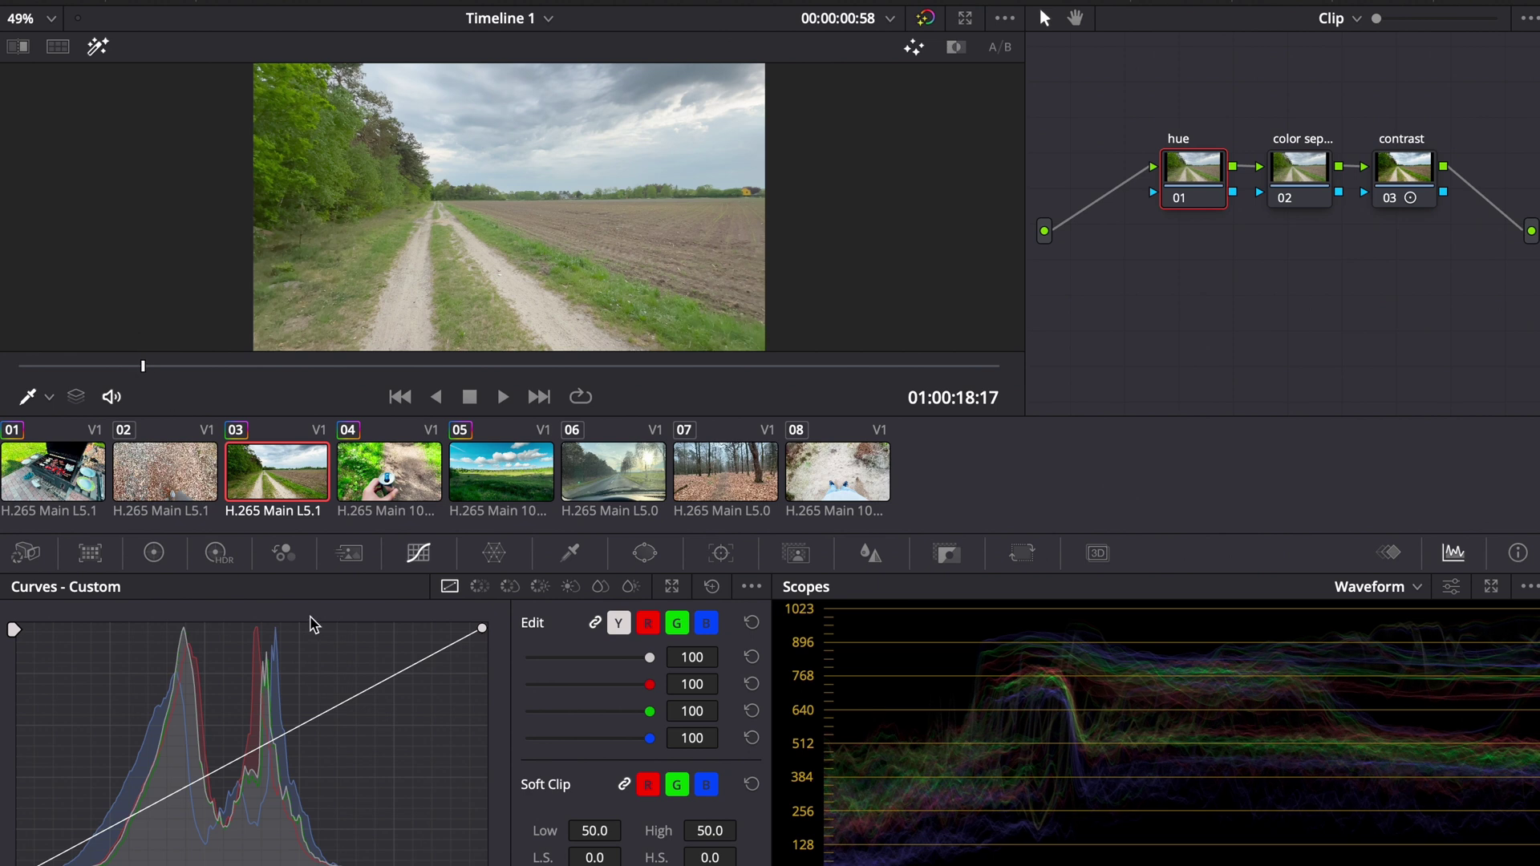
pyautogui.click(479, 587)
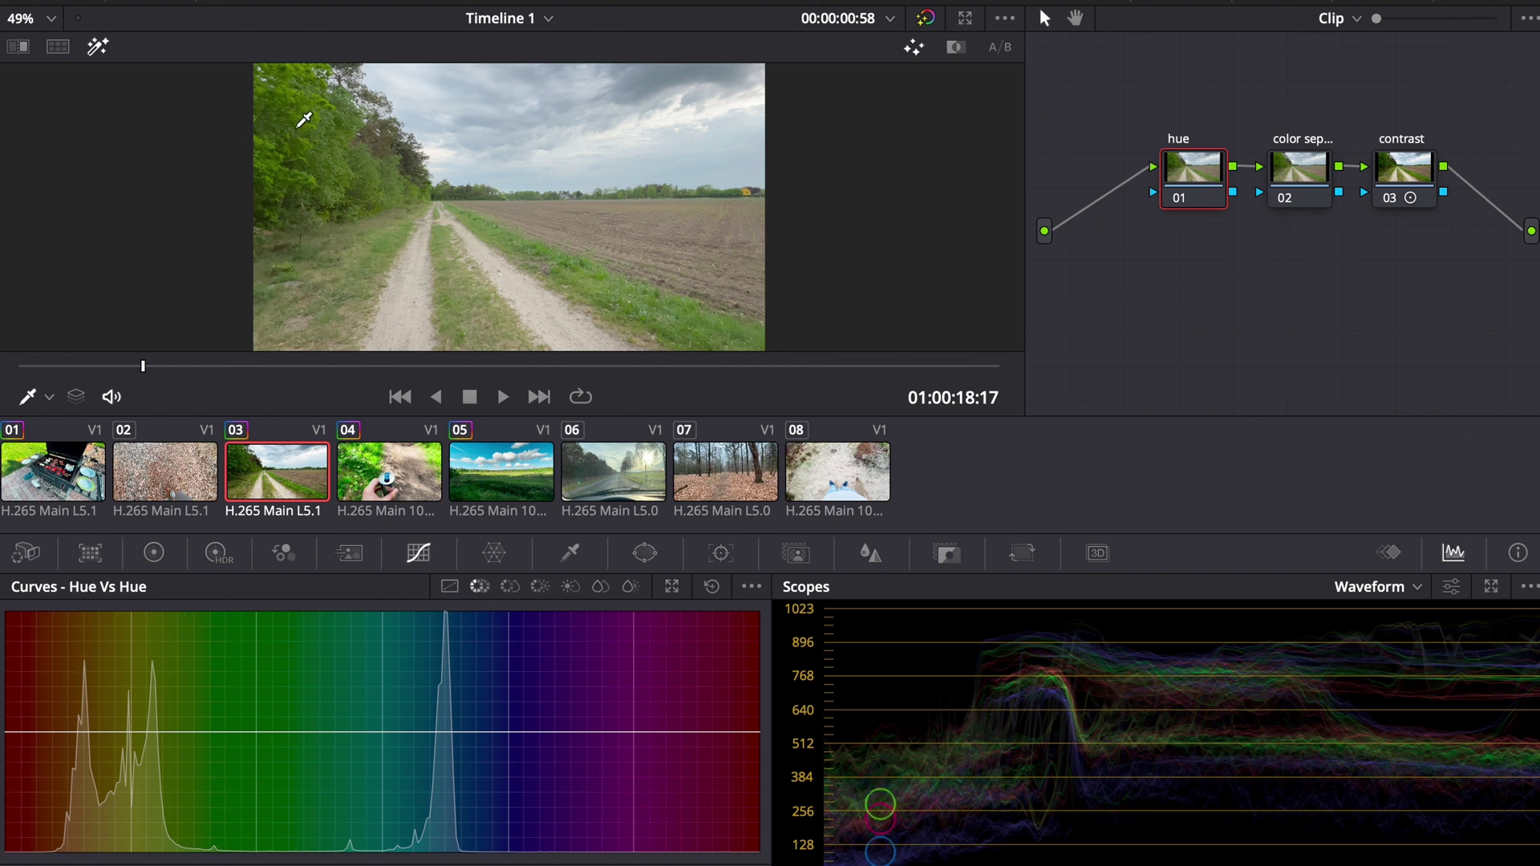
pyautogui.click(288, 195)
pyautogui.moveTo(189, 731); pyautogui.dragTo(219, 732)
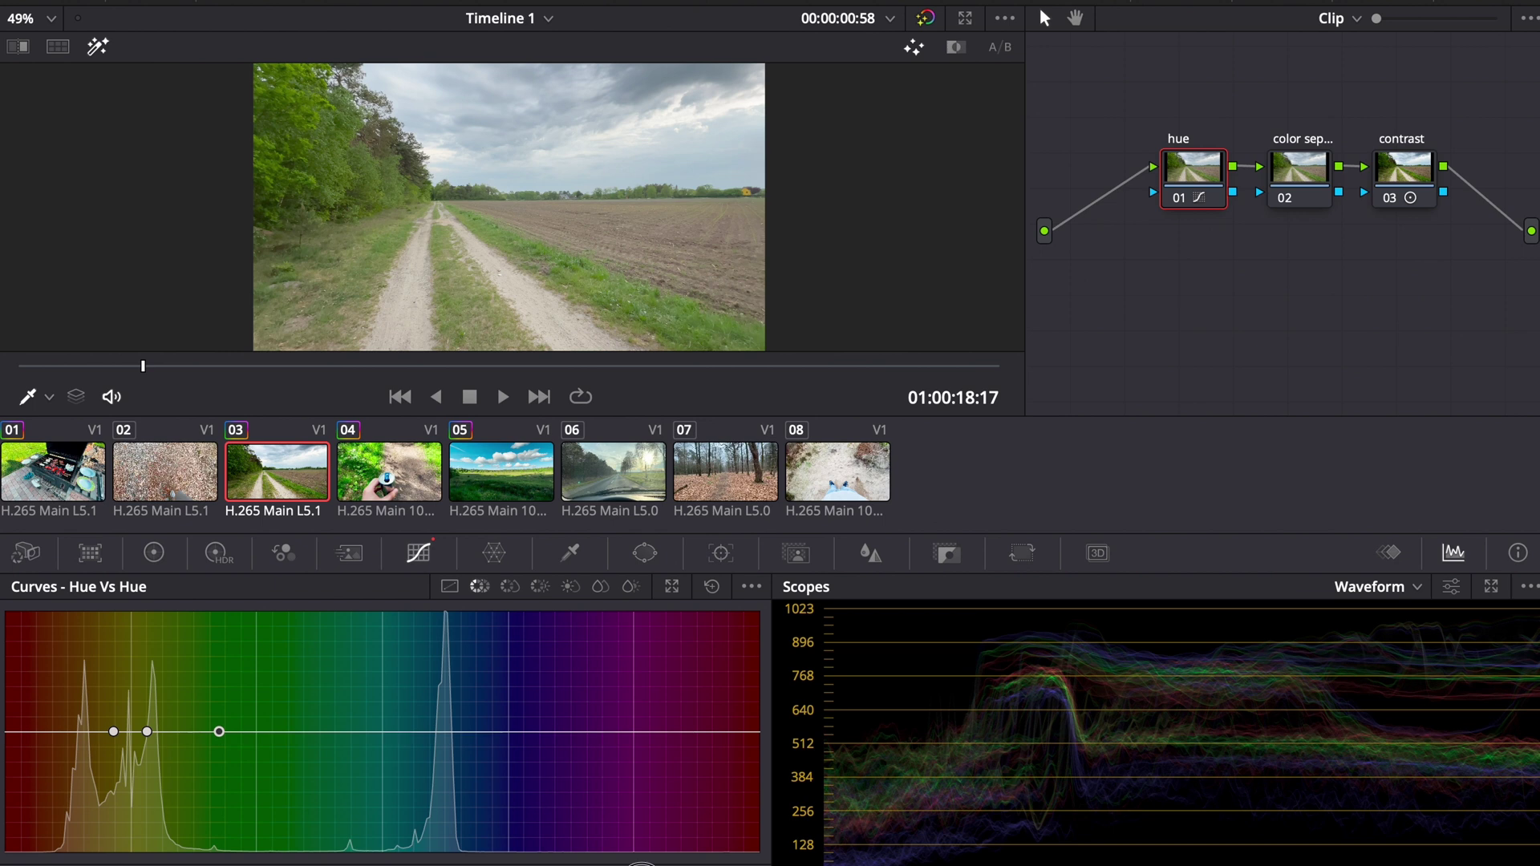
pyautogui.moveTo(114, 732); pyautogui.dragTo(102, 733)
pyautogui.moveTo(151, 732); pyautogui.dragTo(161, 737)
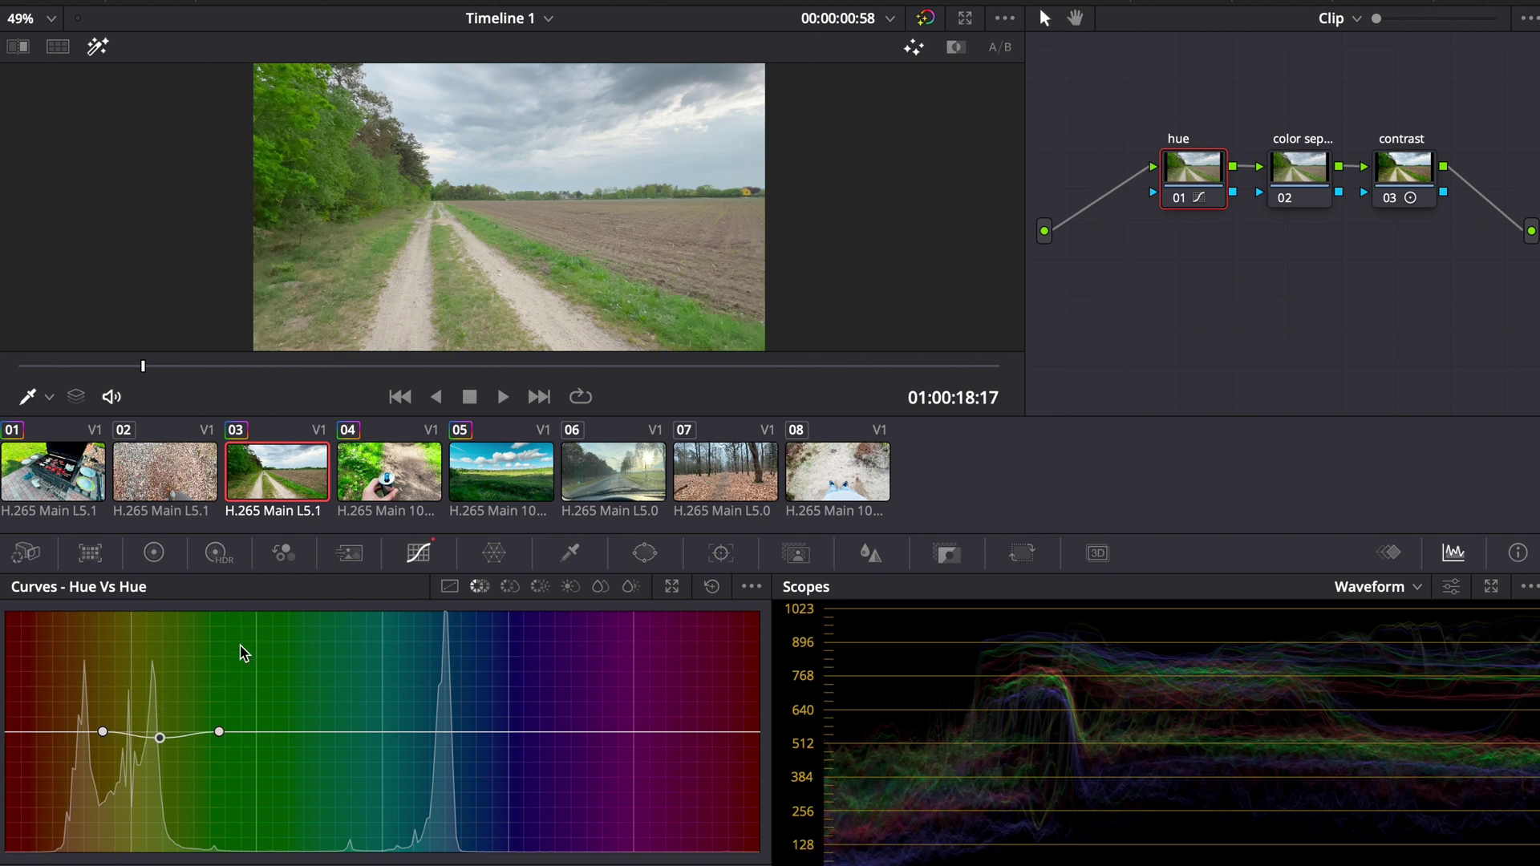
pyautogui.moveTo(222, 730); pyautogui.dragTo(224, 725)
# Sample the sky hue onto the curve and nudge the new cyan-range point slightly up
pyautogui.moveTo(248, 366)
pyautogui.mouseDown()
pyautogui.moveTo(289, 367)
pyautogui.moveTo(207, 358)
pyautogui.moveTo(229, 369)
pyautogui.mouseUp()
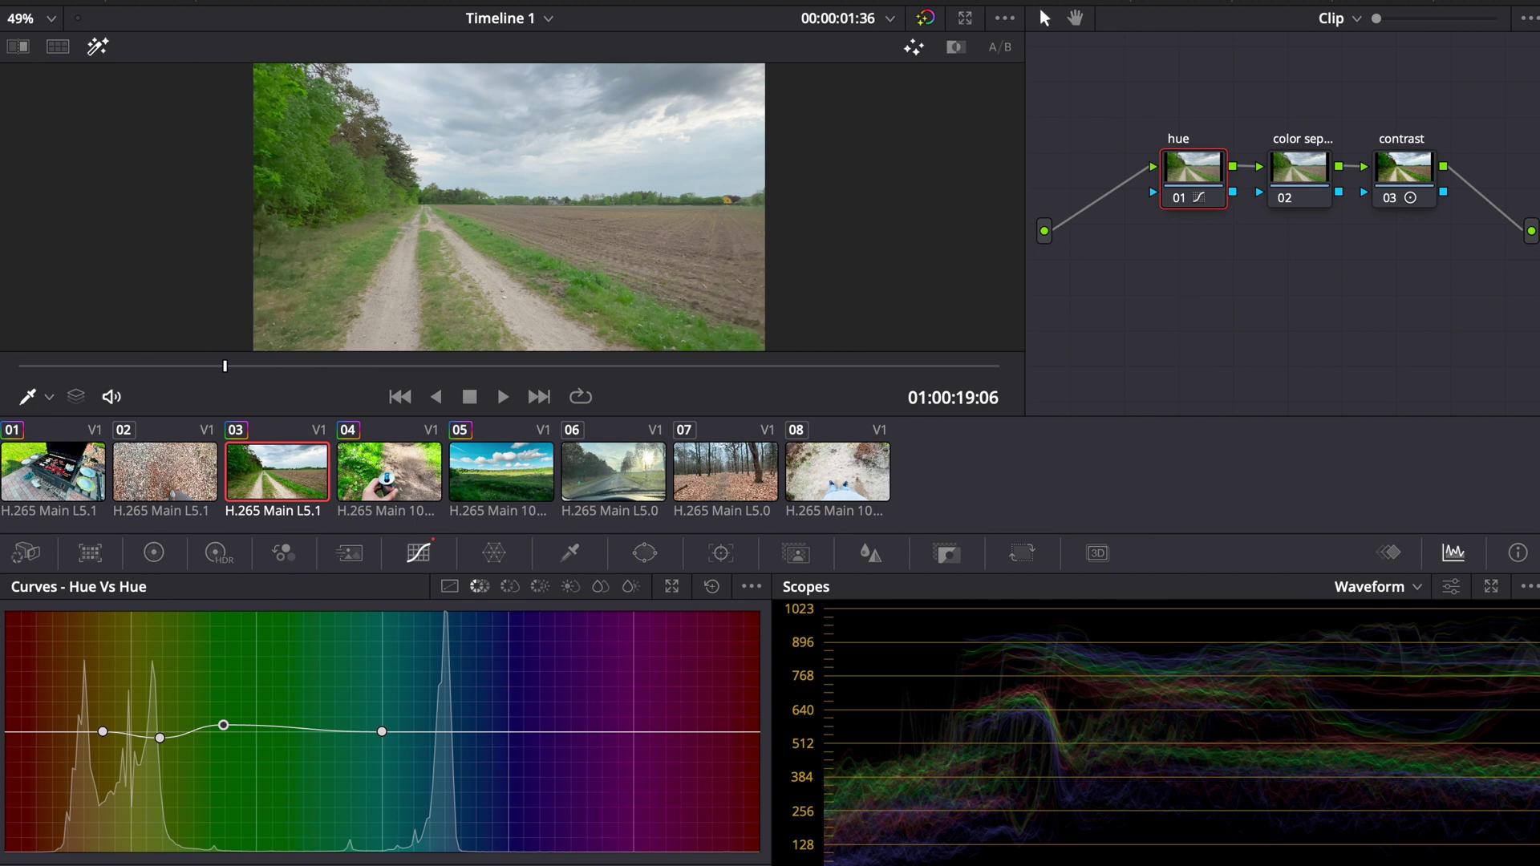
pyautogui.click(508, 732)
pyautogui.moveTo(509, 732); pyautogui.dragTo(509, 726)
pyautogui.click(354, 366)
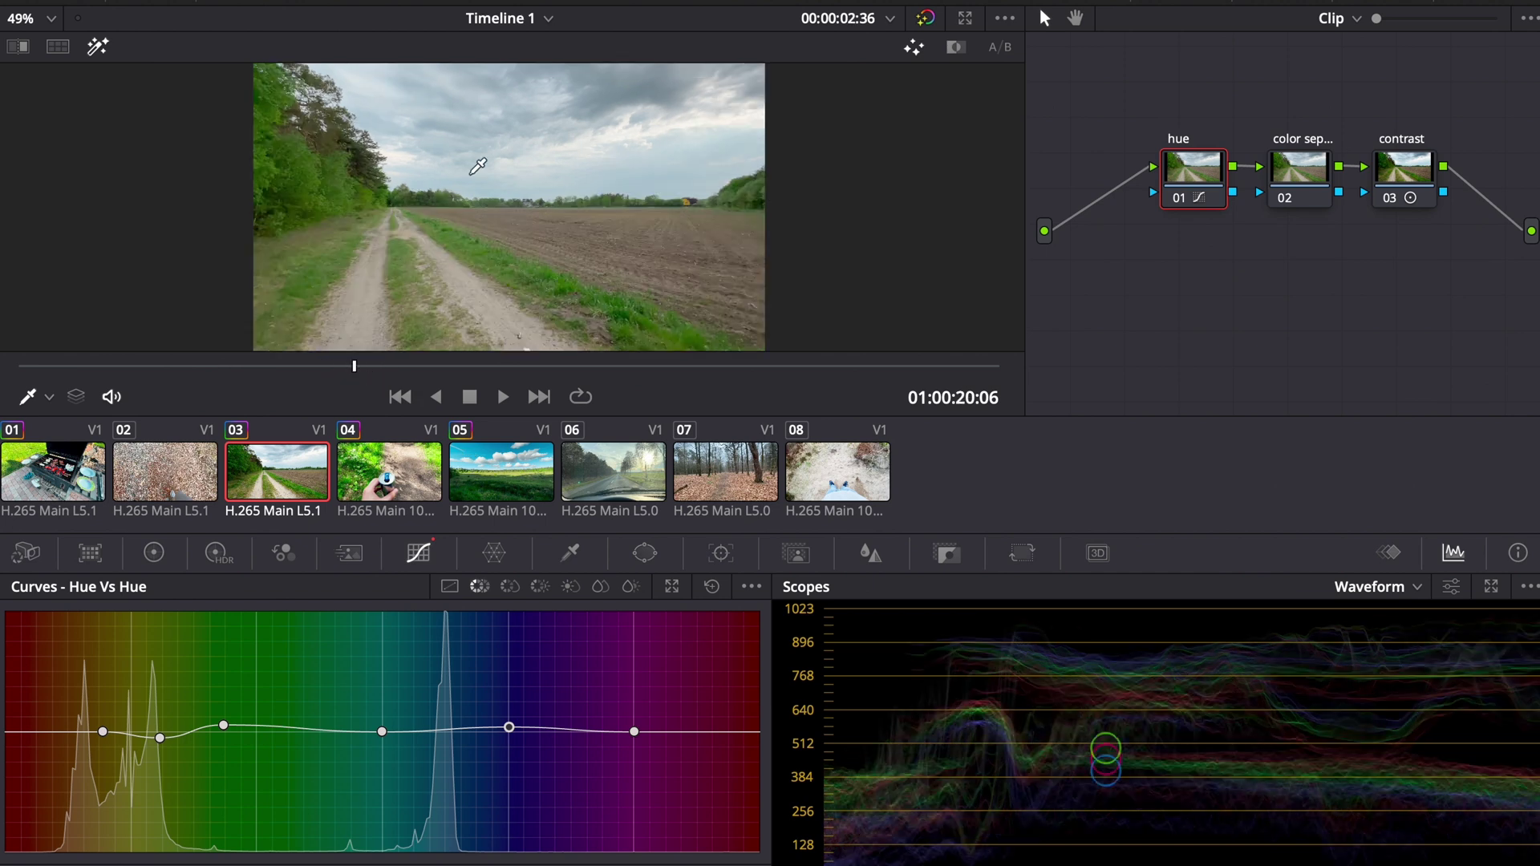
pyautogui.press('Up')
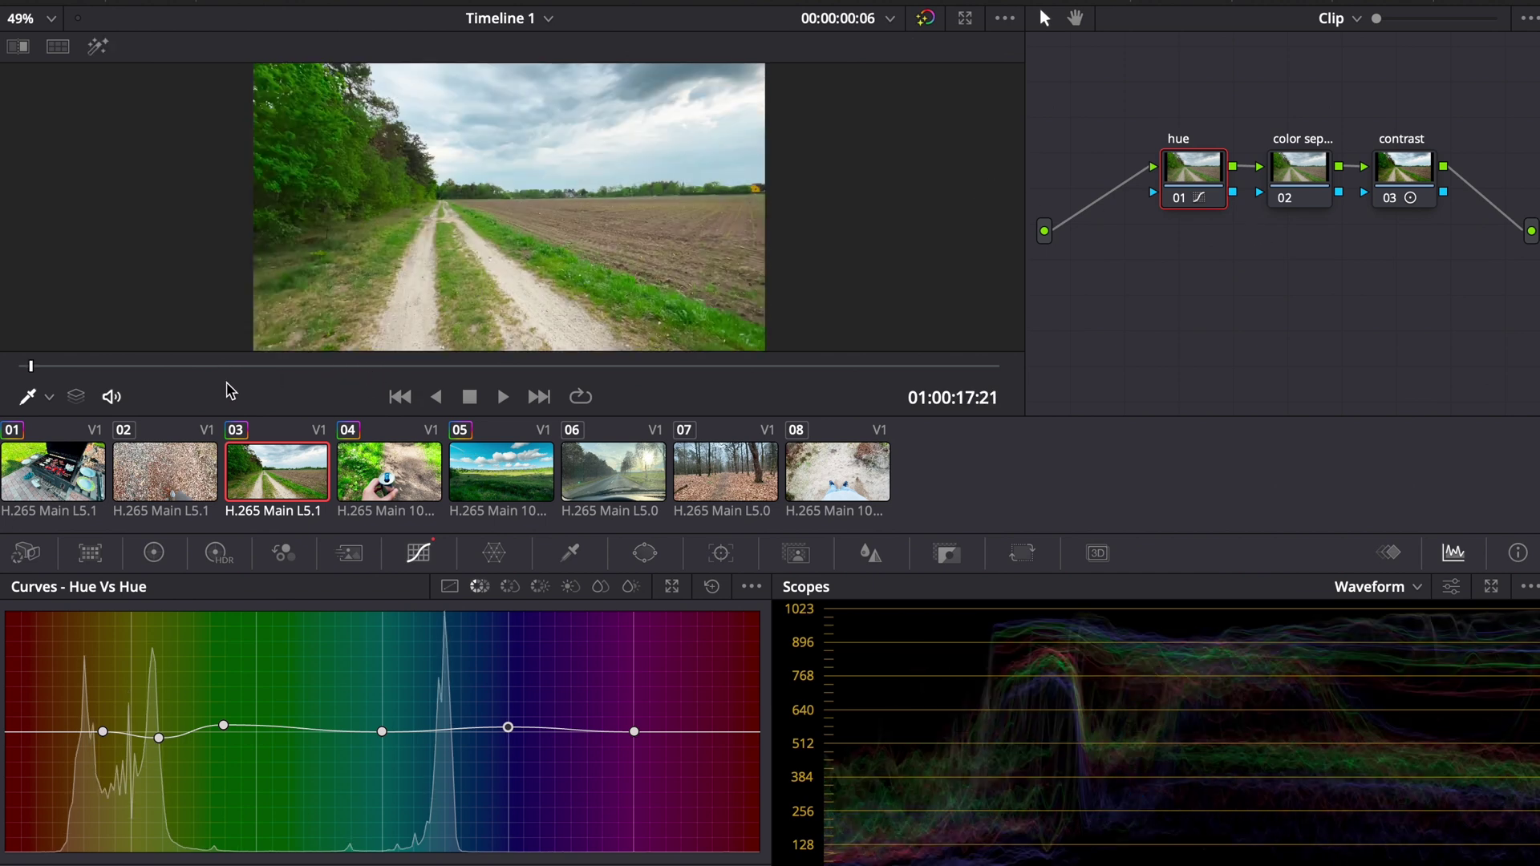
pyautogui.click(1394, 185)
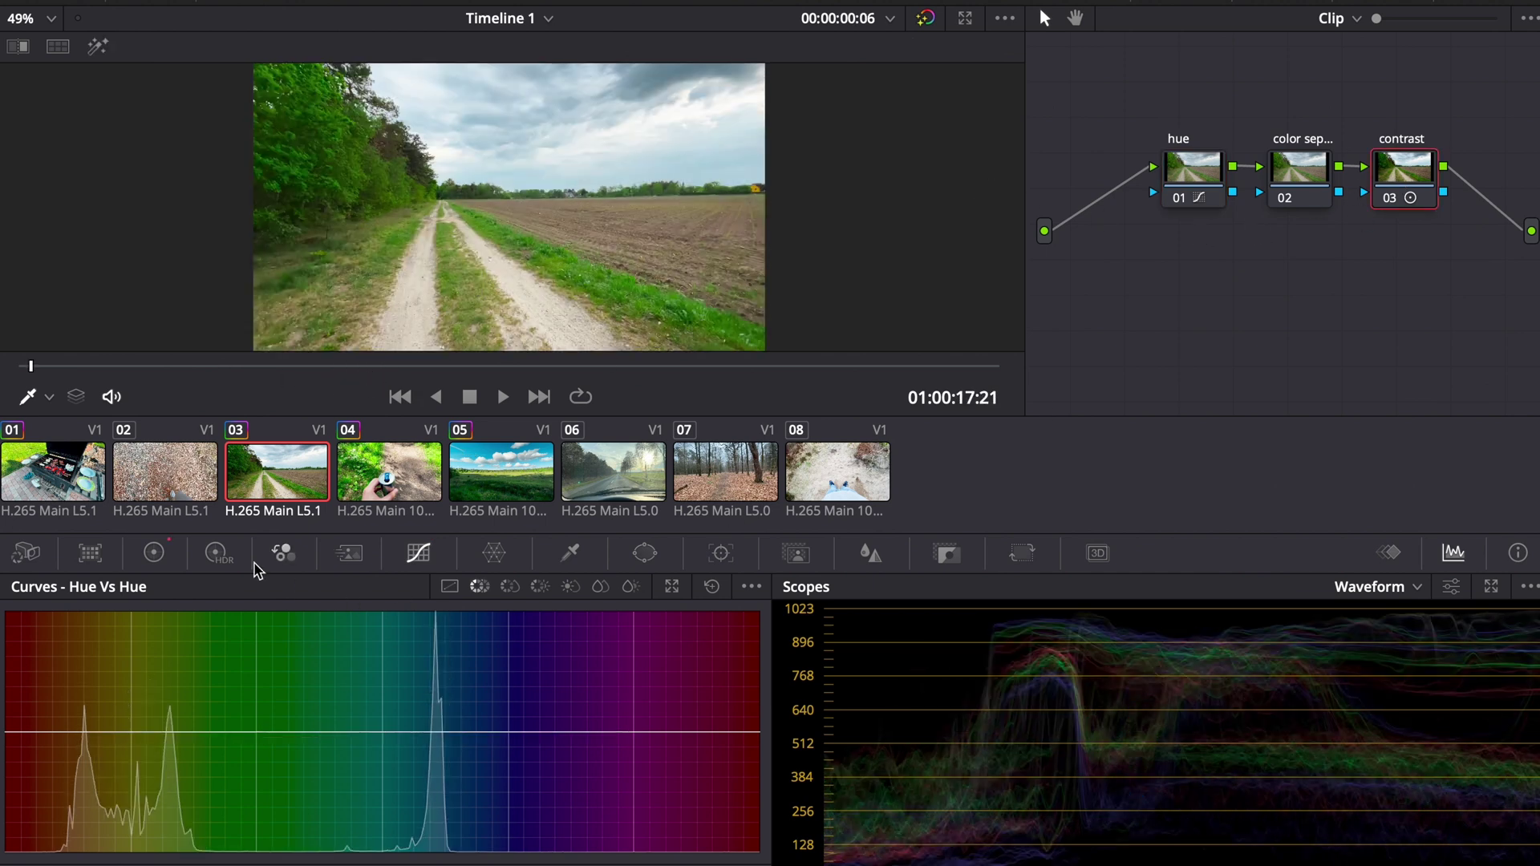
# Lower the contrast on clip 03's contrast node to 1.238 and play the clip to check it
pyautogui.click(154, 553)
pyautogui.moveTo(438, 607); pyautogui.dragTo(415, 611)
pyautogui.press('space')
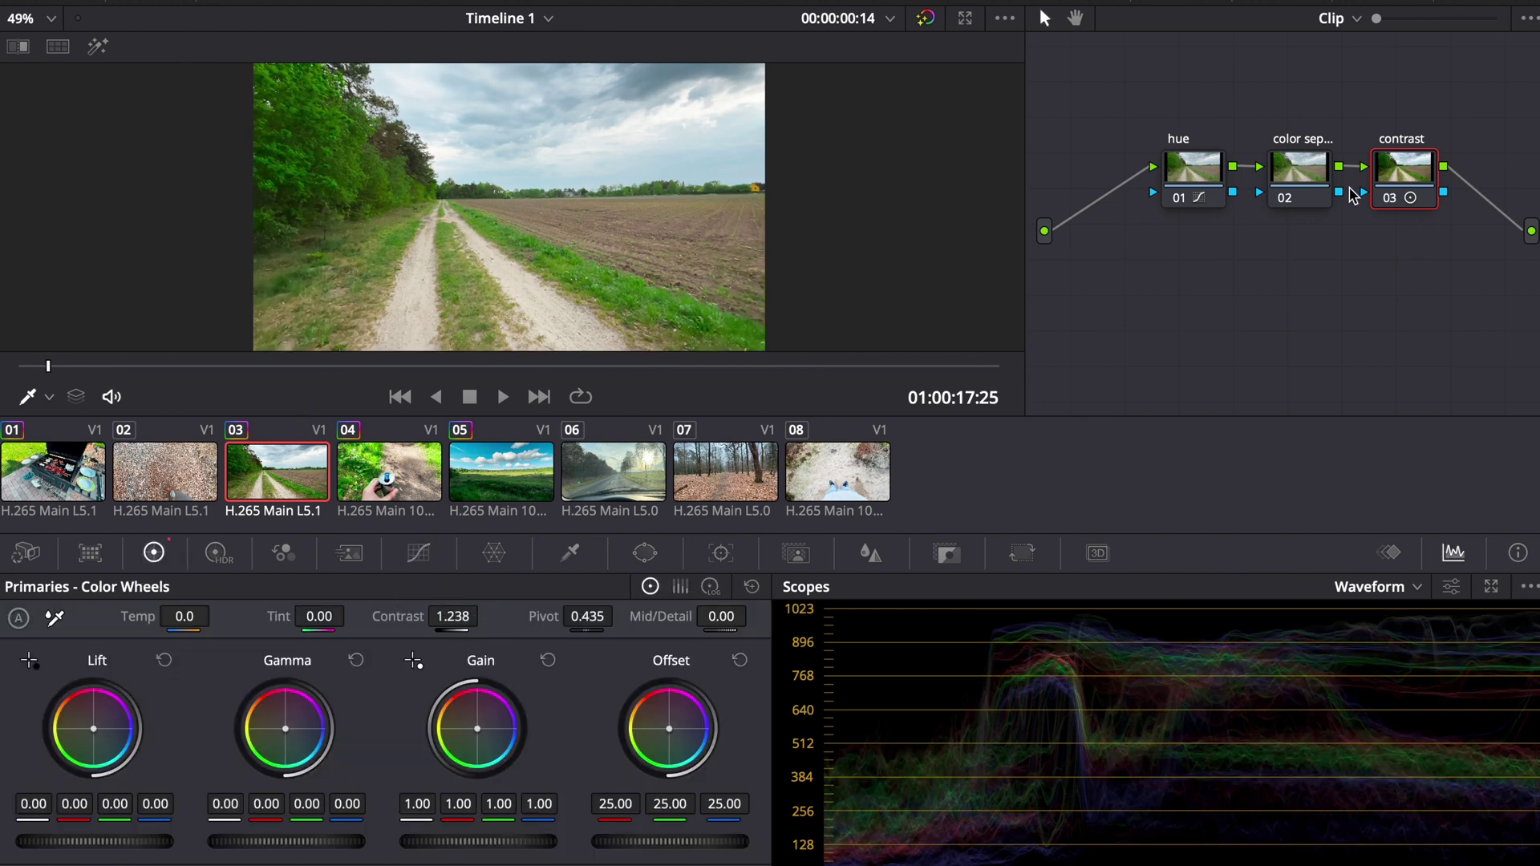
# Select the colour separation node and compare against the grill clip 01 before returning to clip 03
pyautogui.click(1312, 188)
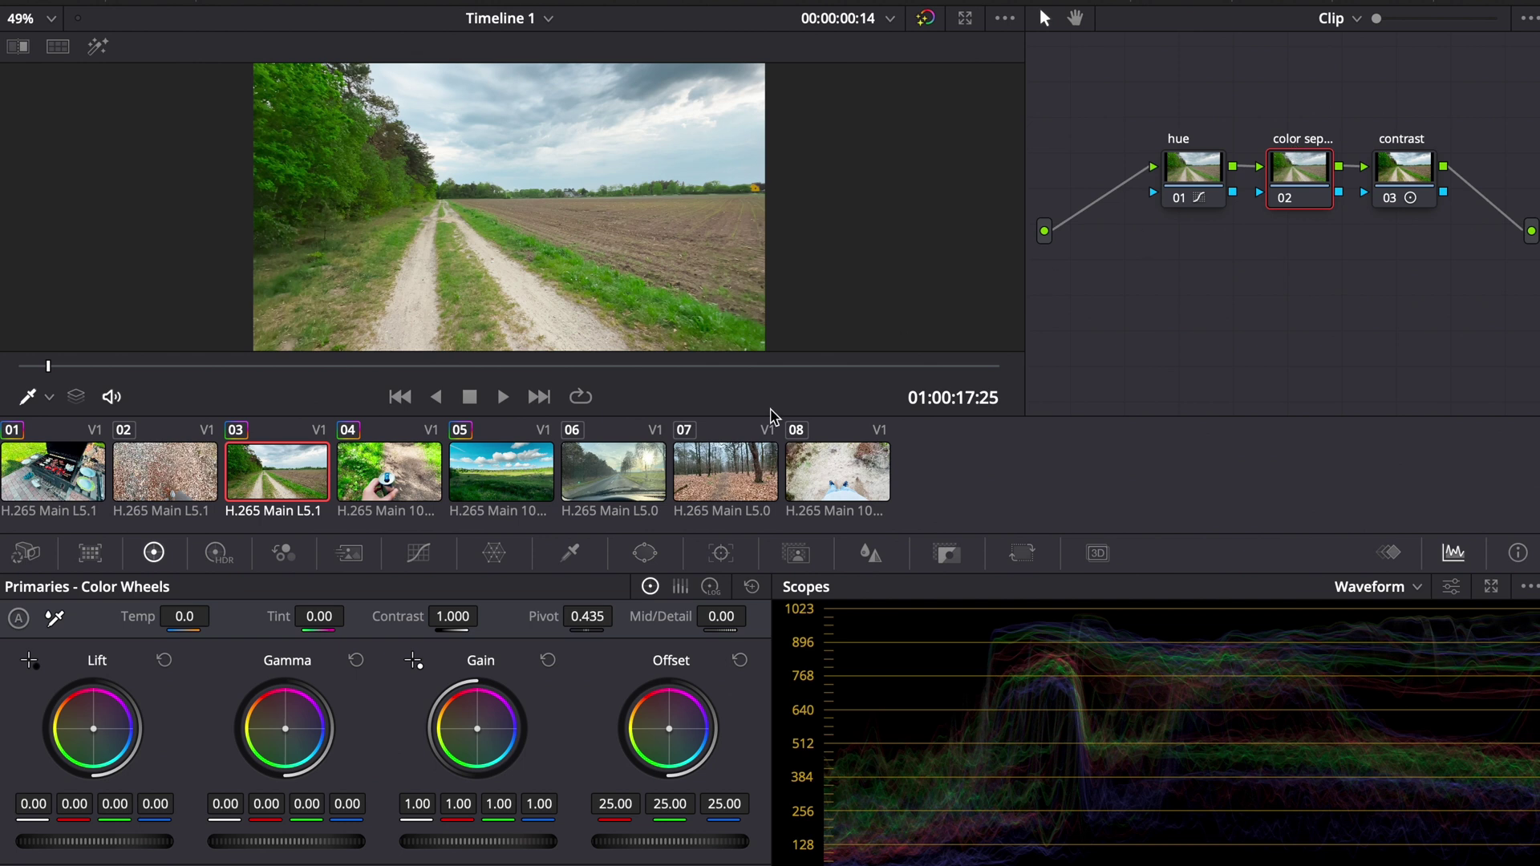
pyautogui.click(60, 481)
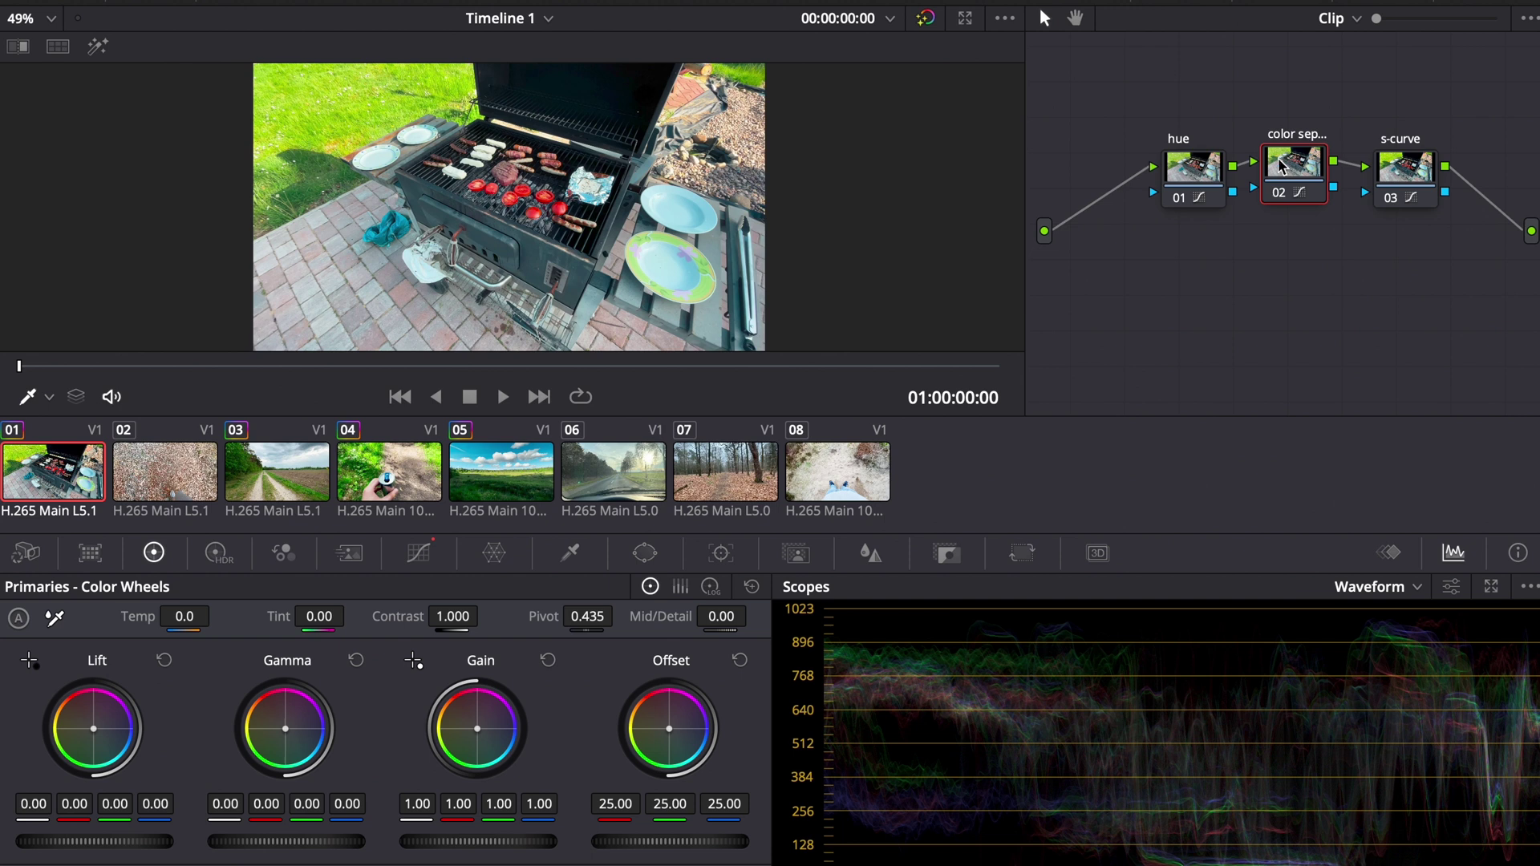
pyautogui.click(273, 476)
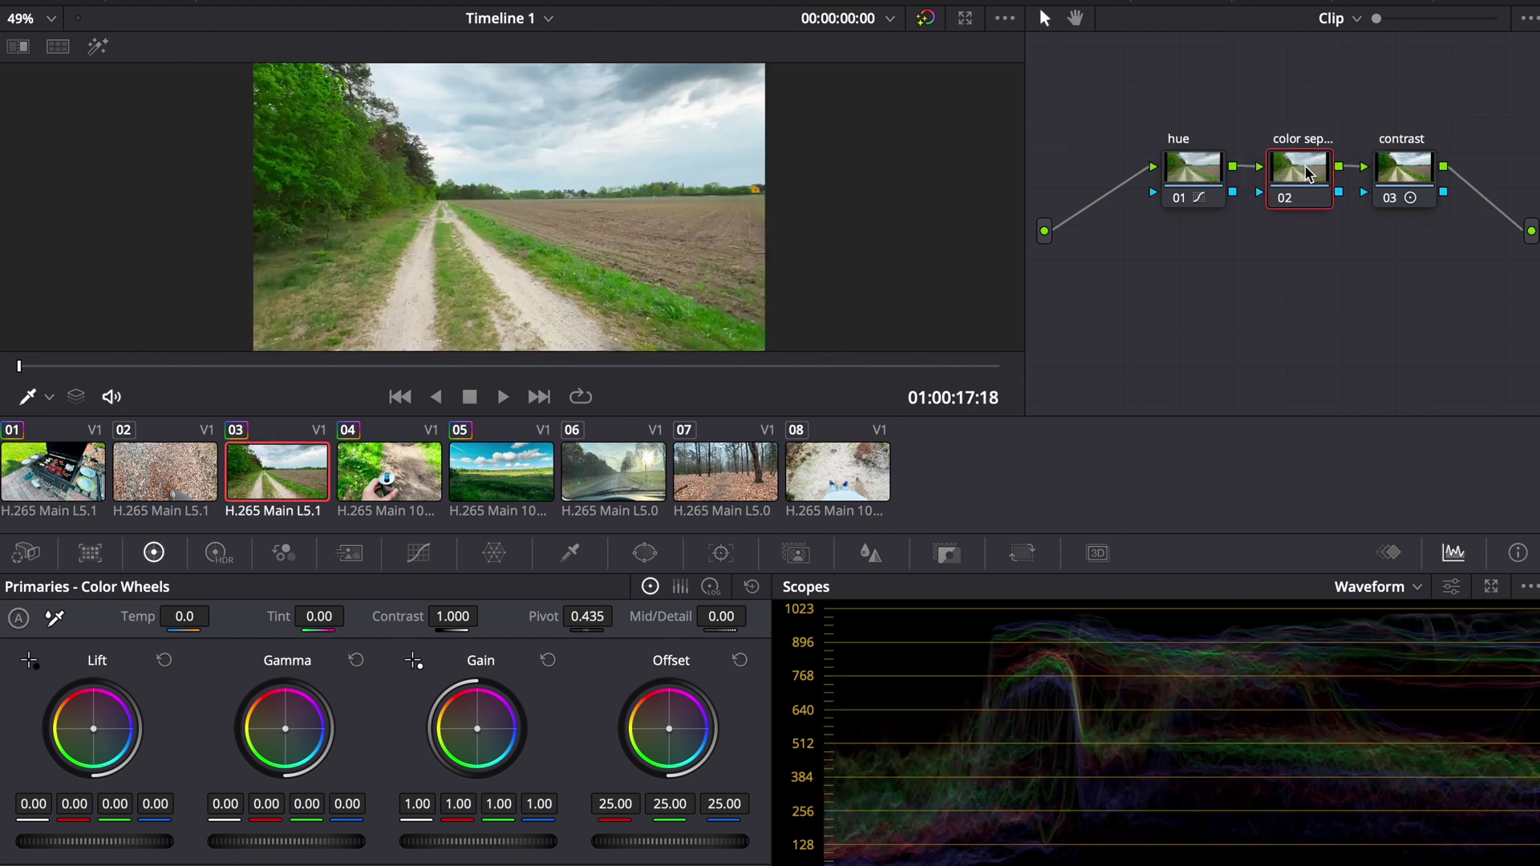
# Unlink node 02's custom RGB curves, setting red 61, green 69 and blue 73, then toggle bypass to compare
pyautogui.hotkey('ctrl', 'v')
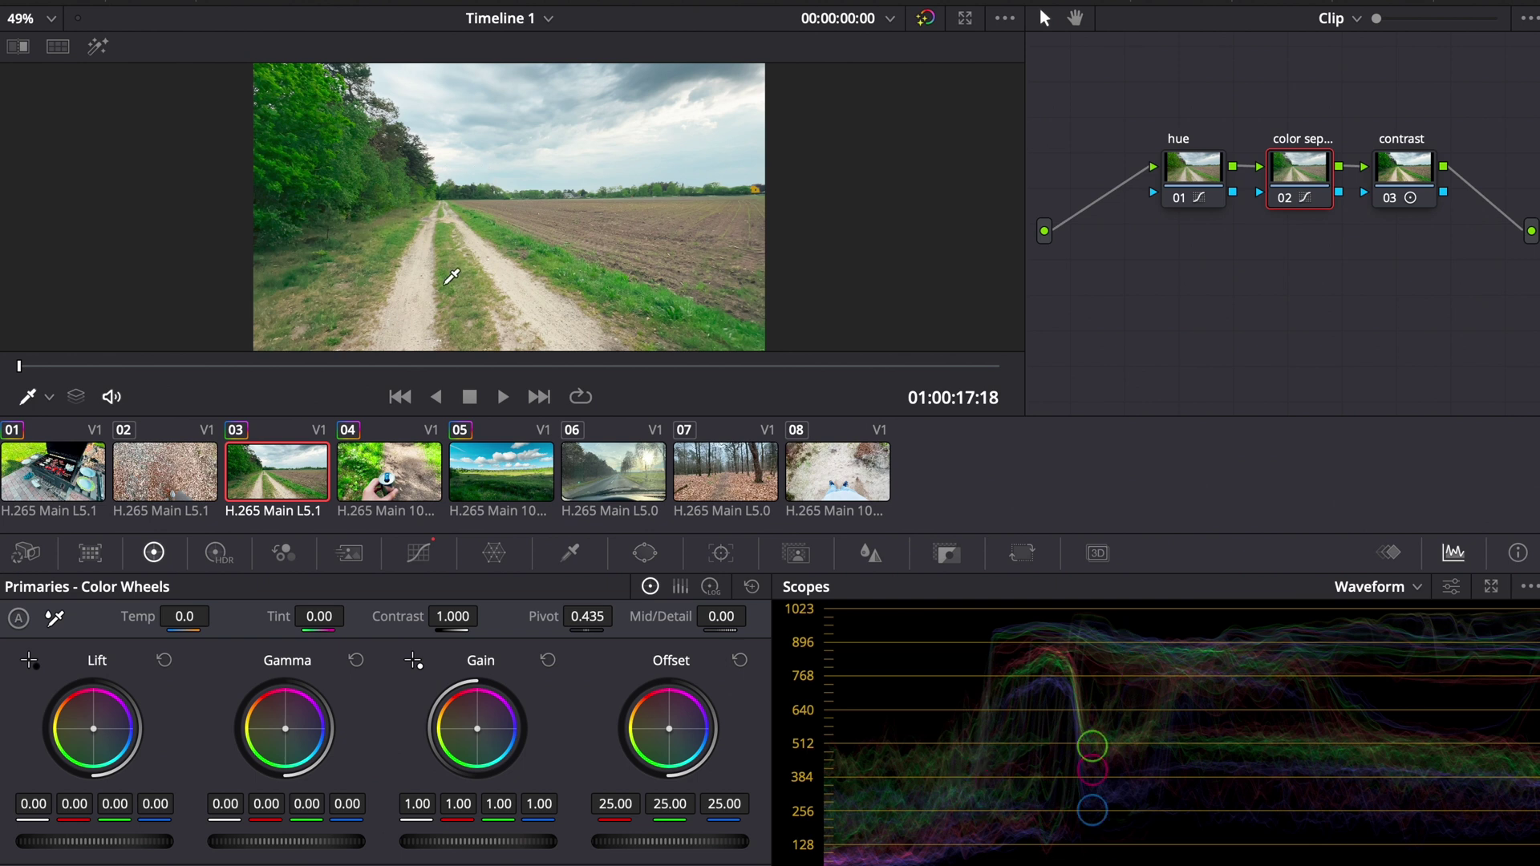
pyautogui.click(419, 551)
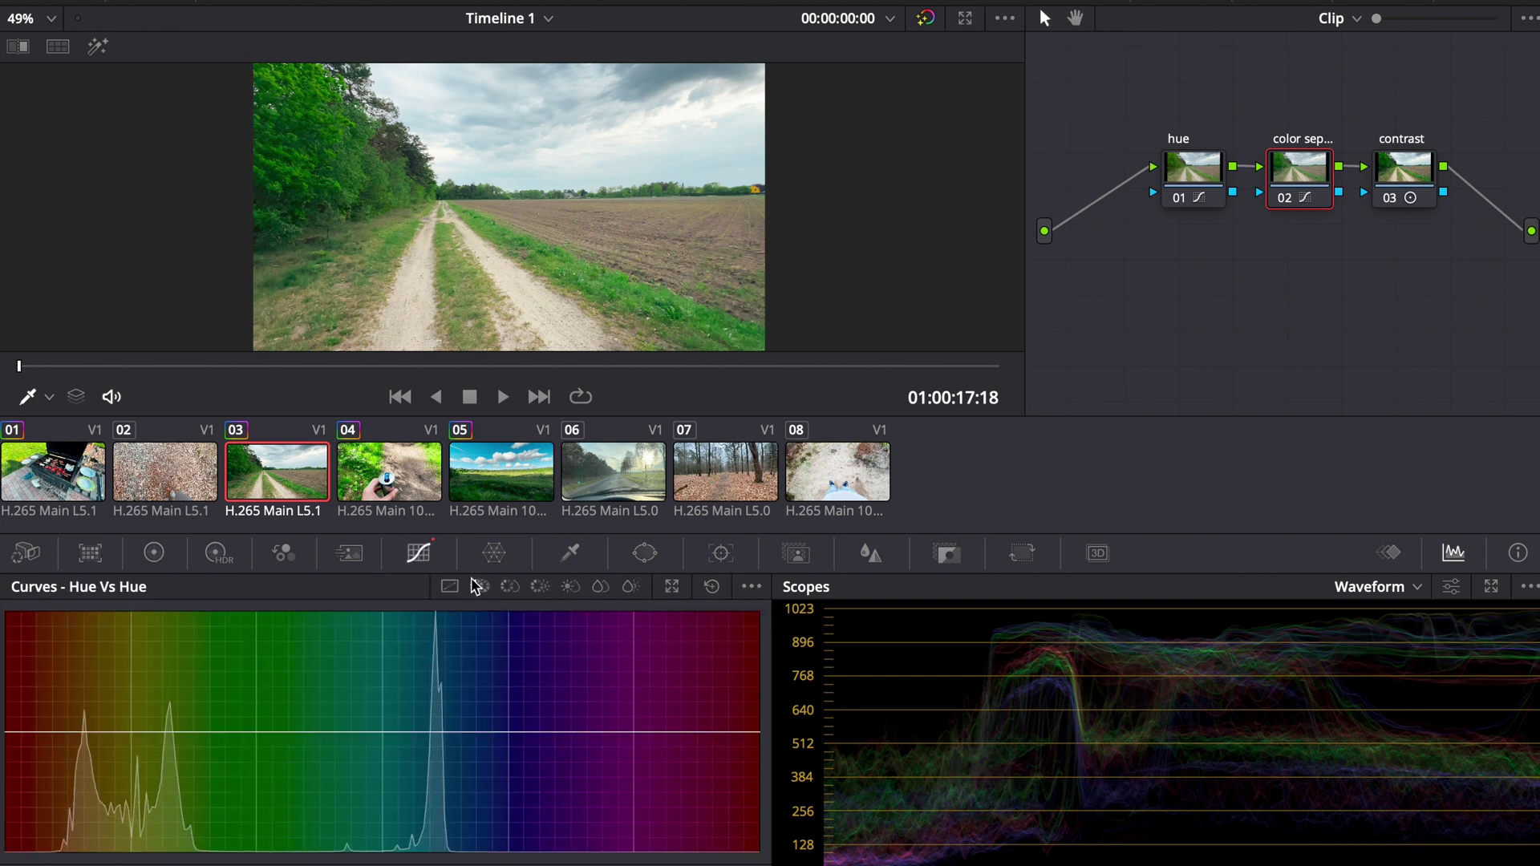
pyautogui.click(450, 587)
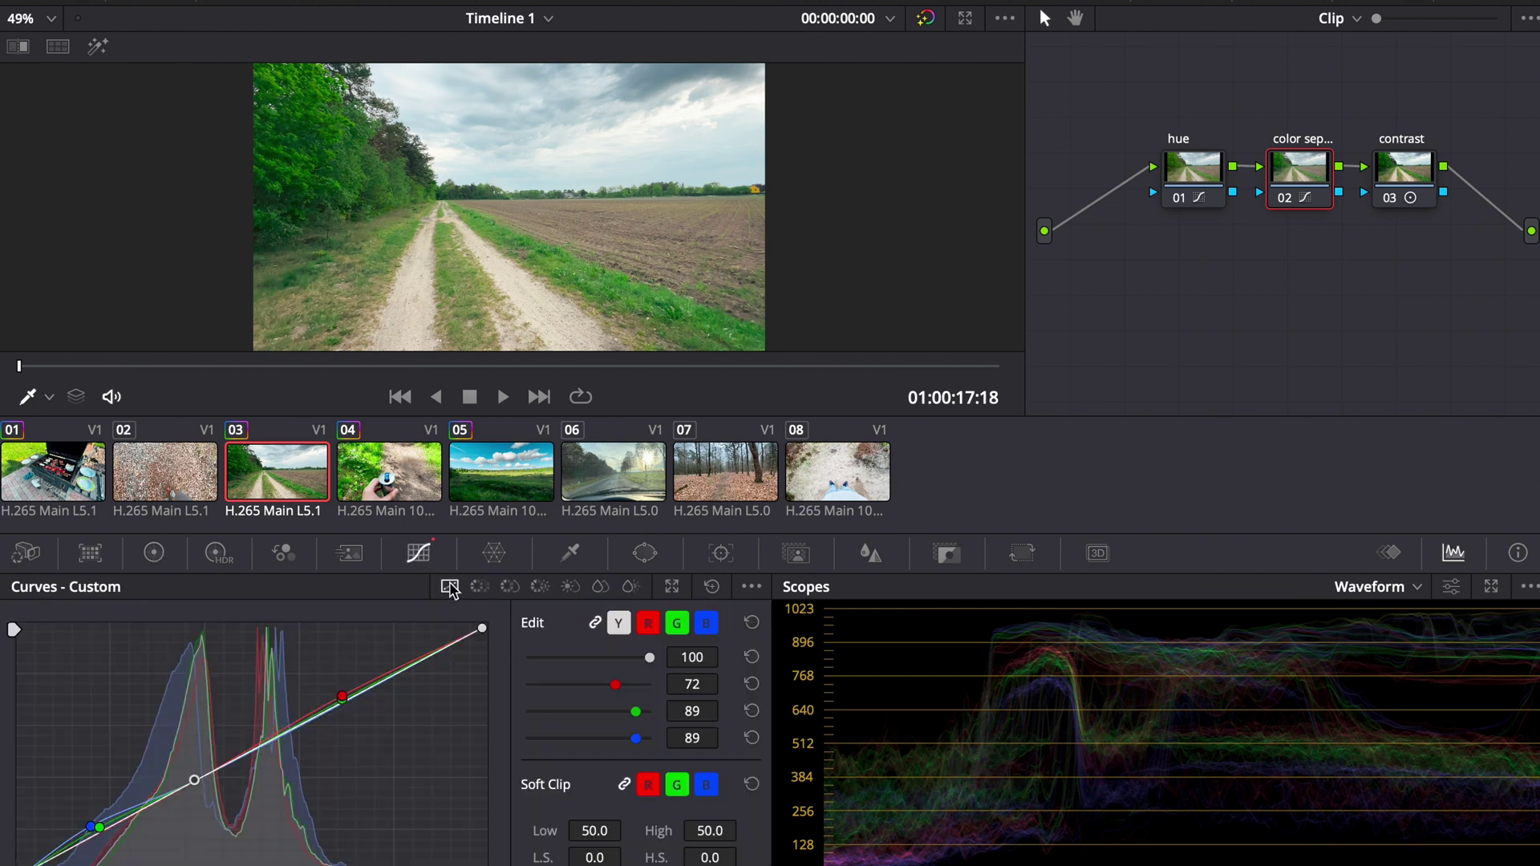
pyautogui.click(596, 623)
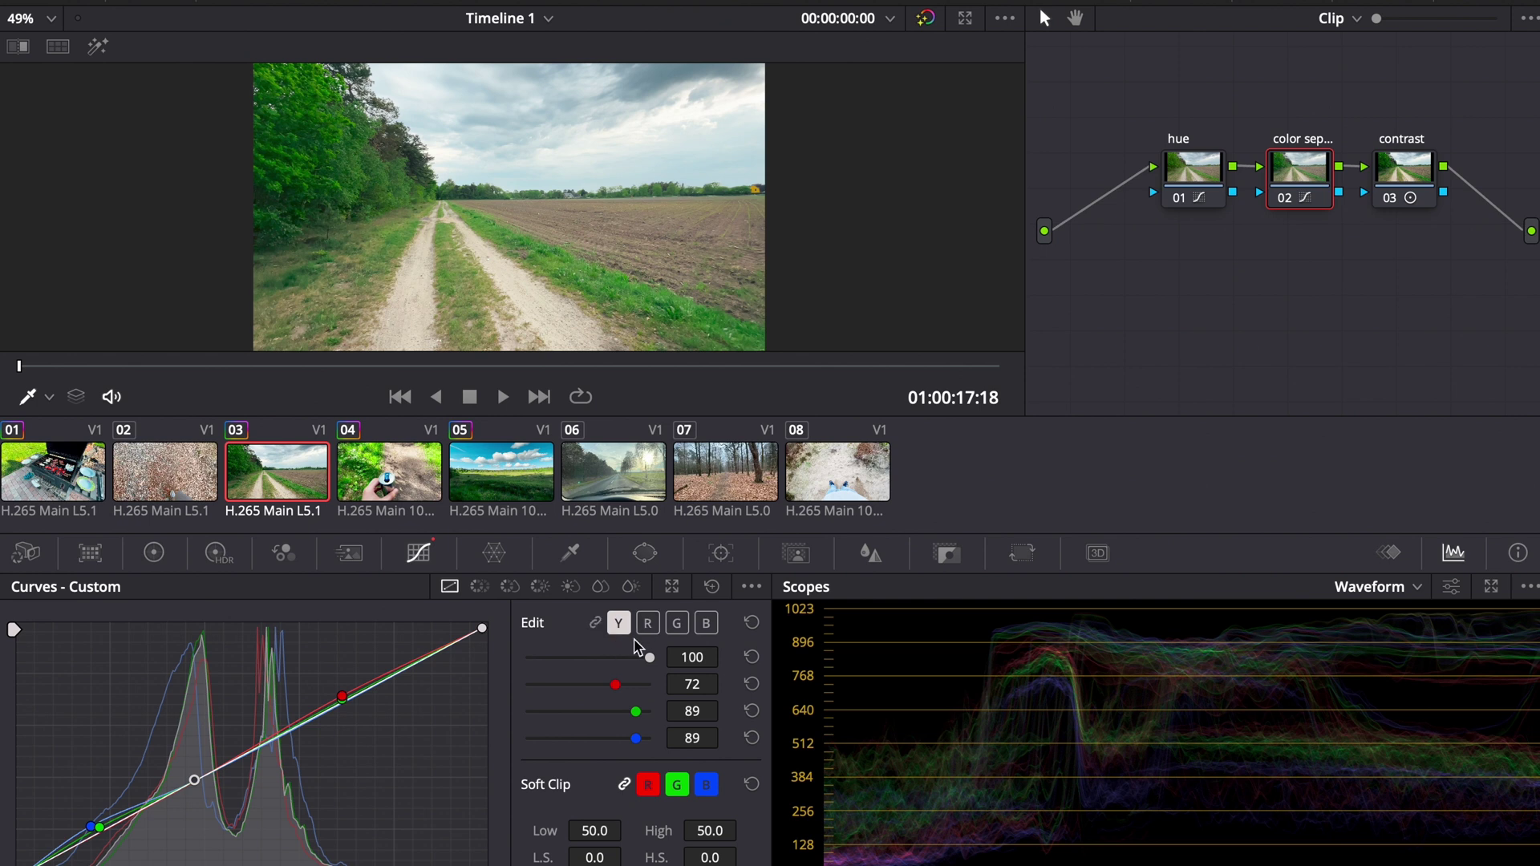
pyautogui.click(678, 624)
pyautogui.click(706, 626)
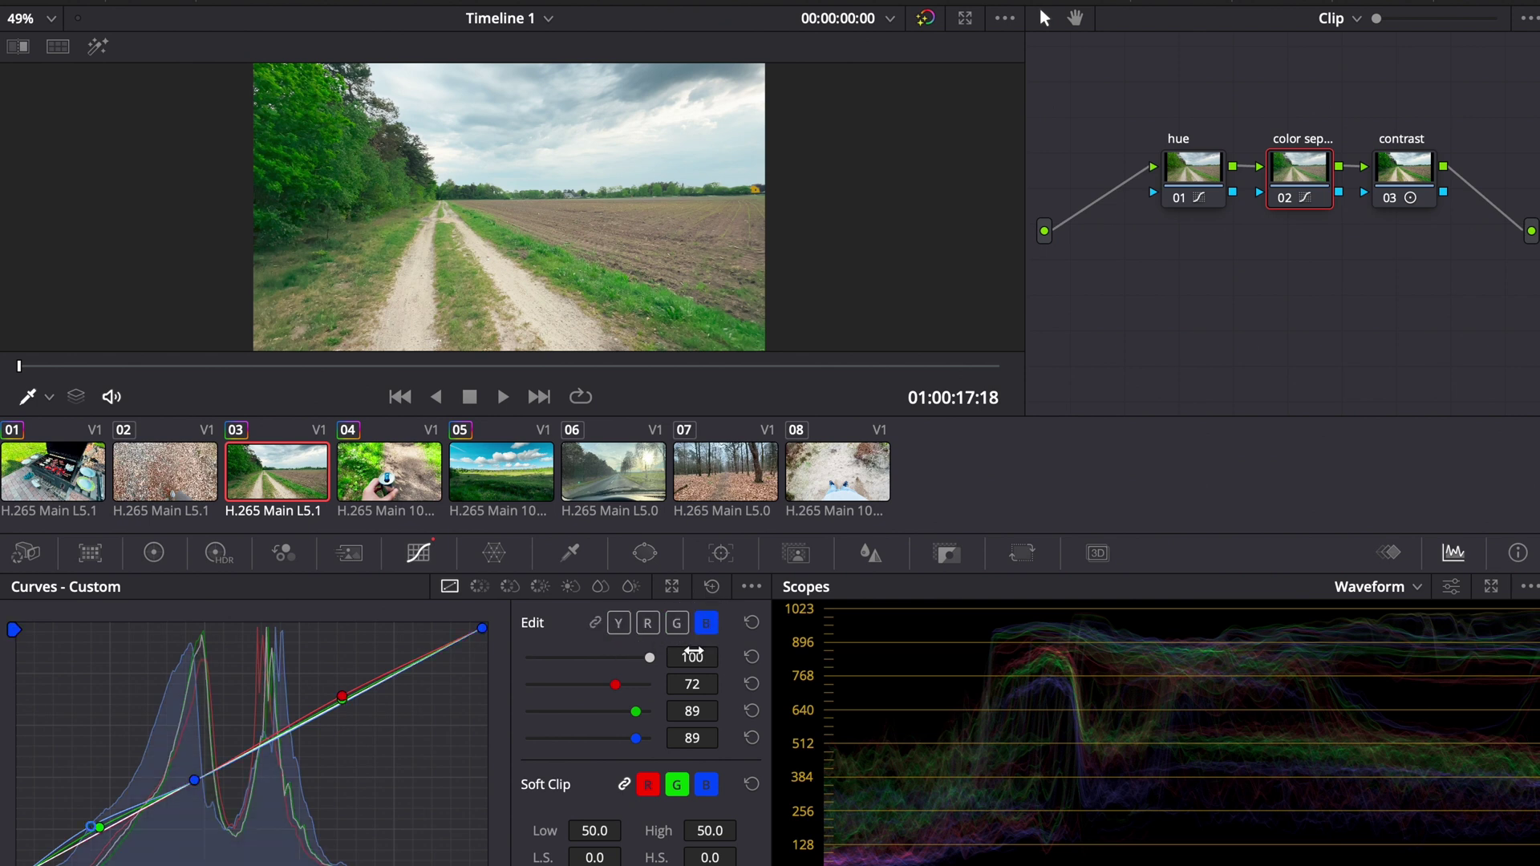
pyautogui.moveTo(630, 726); pyautogui.dragTo(603, 687)
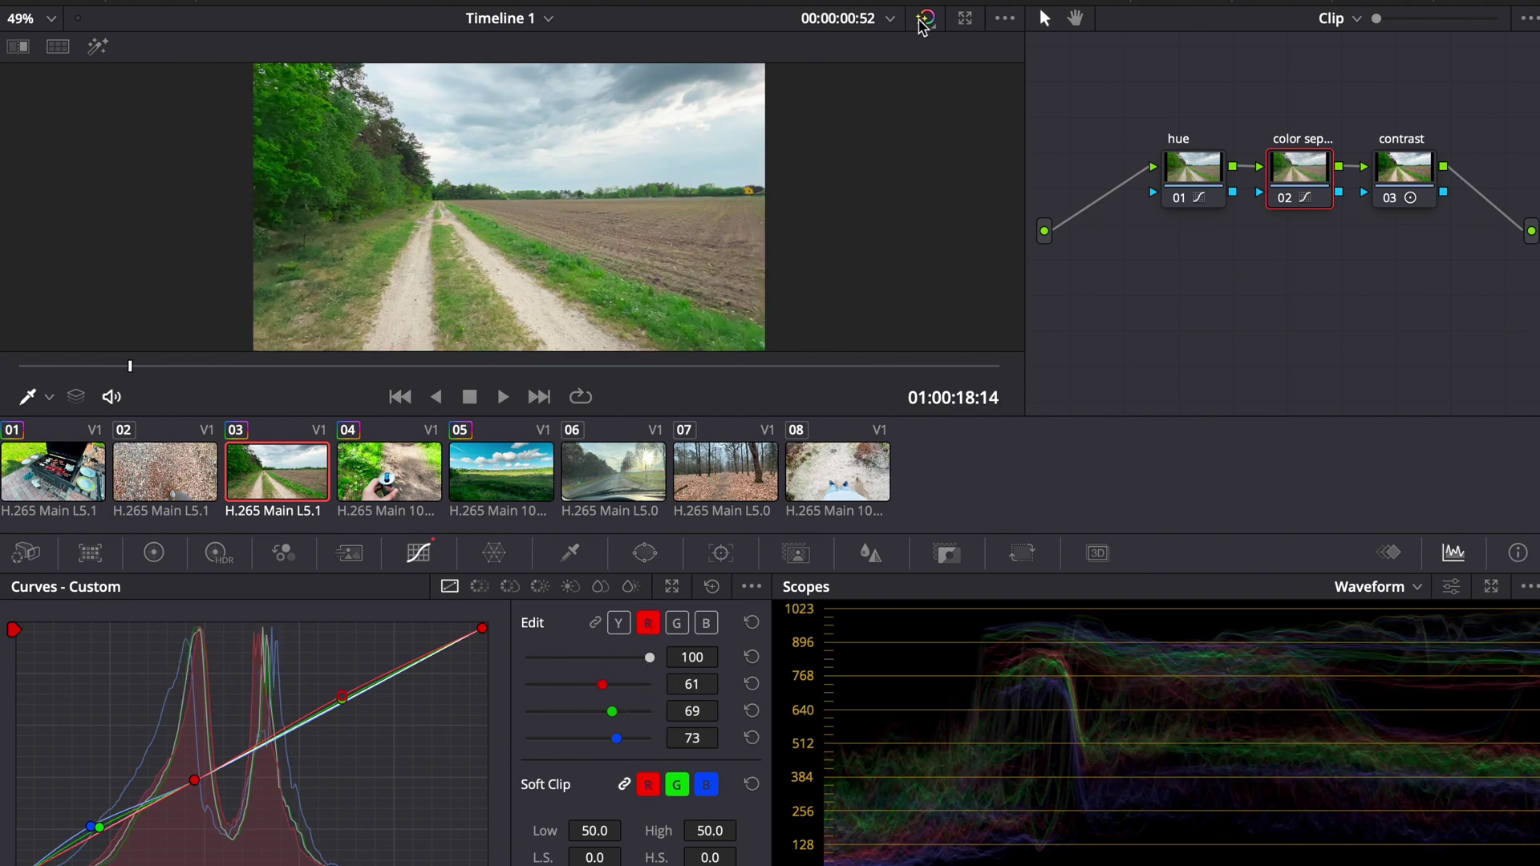
pyautogui.click(926, 20)
pyautogui.click(925, 19)
# Raise the yellow-range point on the hue node's Hue vs Hue curve slightly, comparing with bypass
pyautogui.click(926, 19)
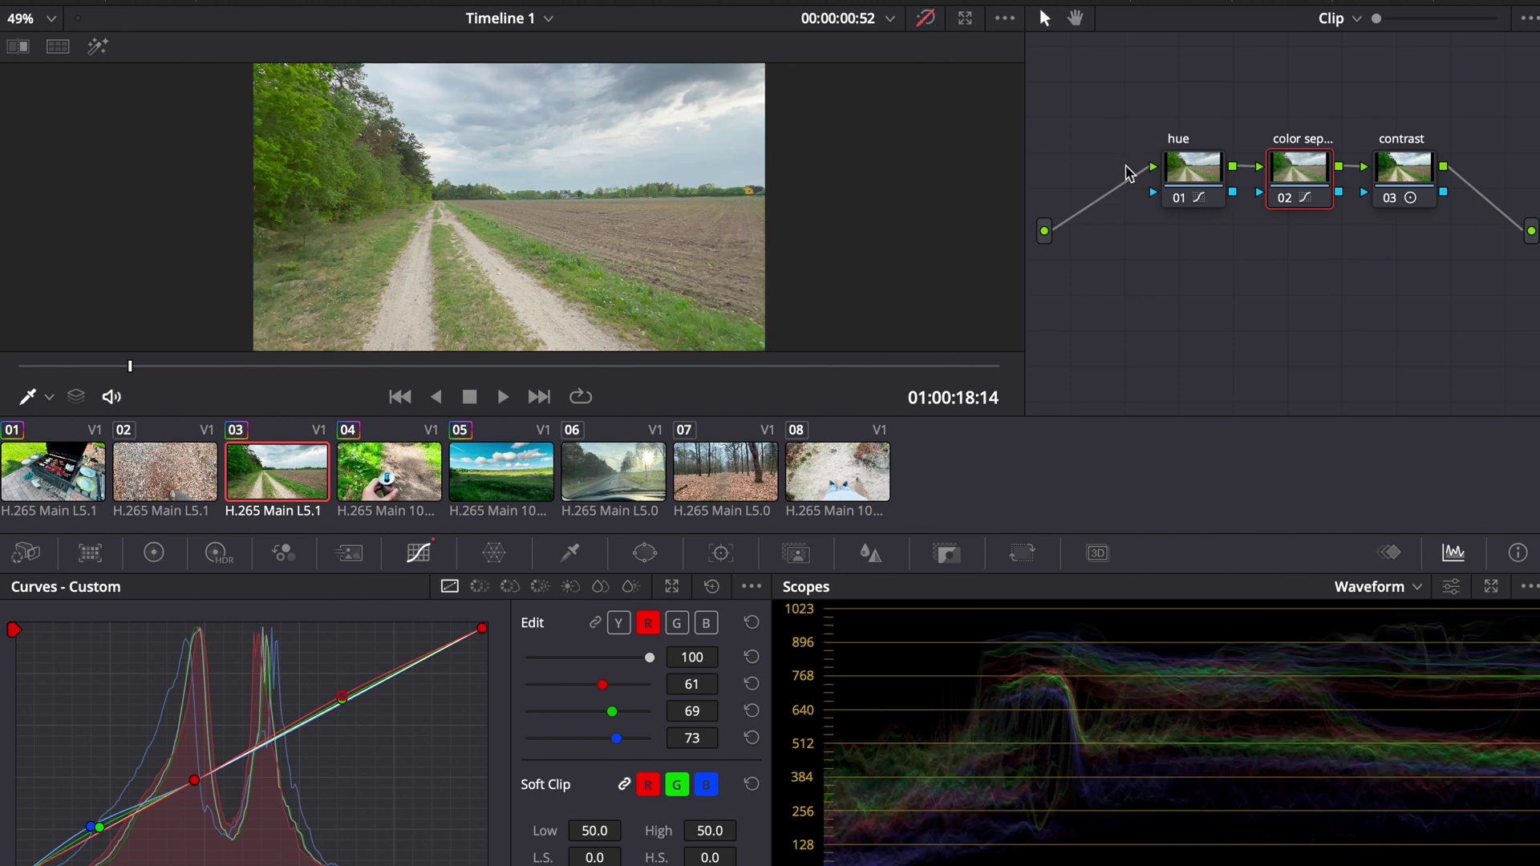
pyautogui.click(1153, 198)
pyautogui.click(480, 586)
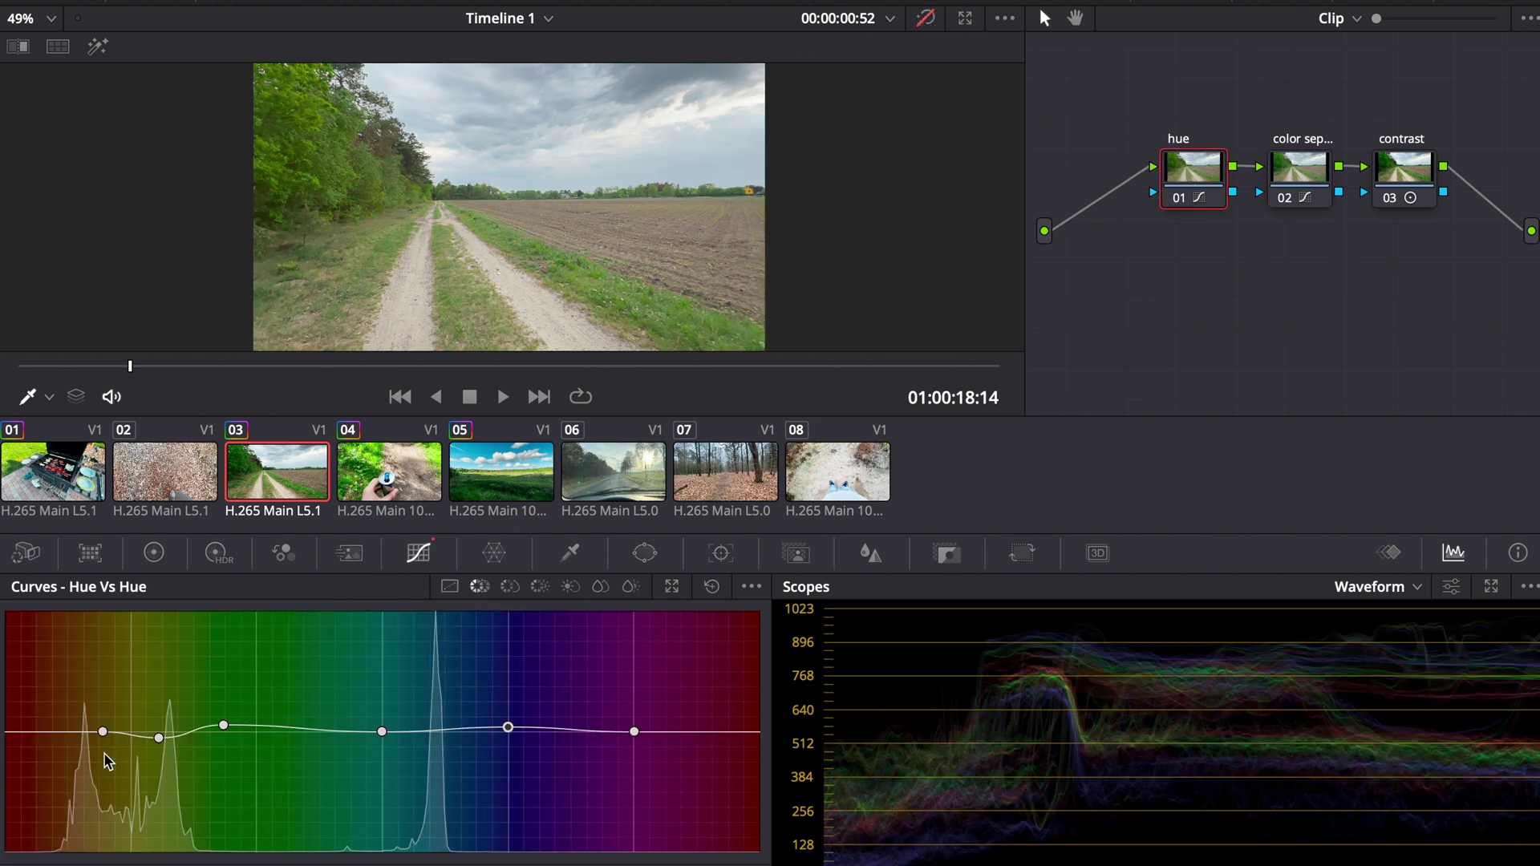
pyautogui.moveTo(159, 737); pyautogui.dragTo(160, 726)
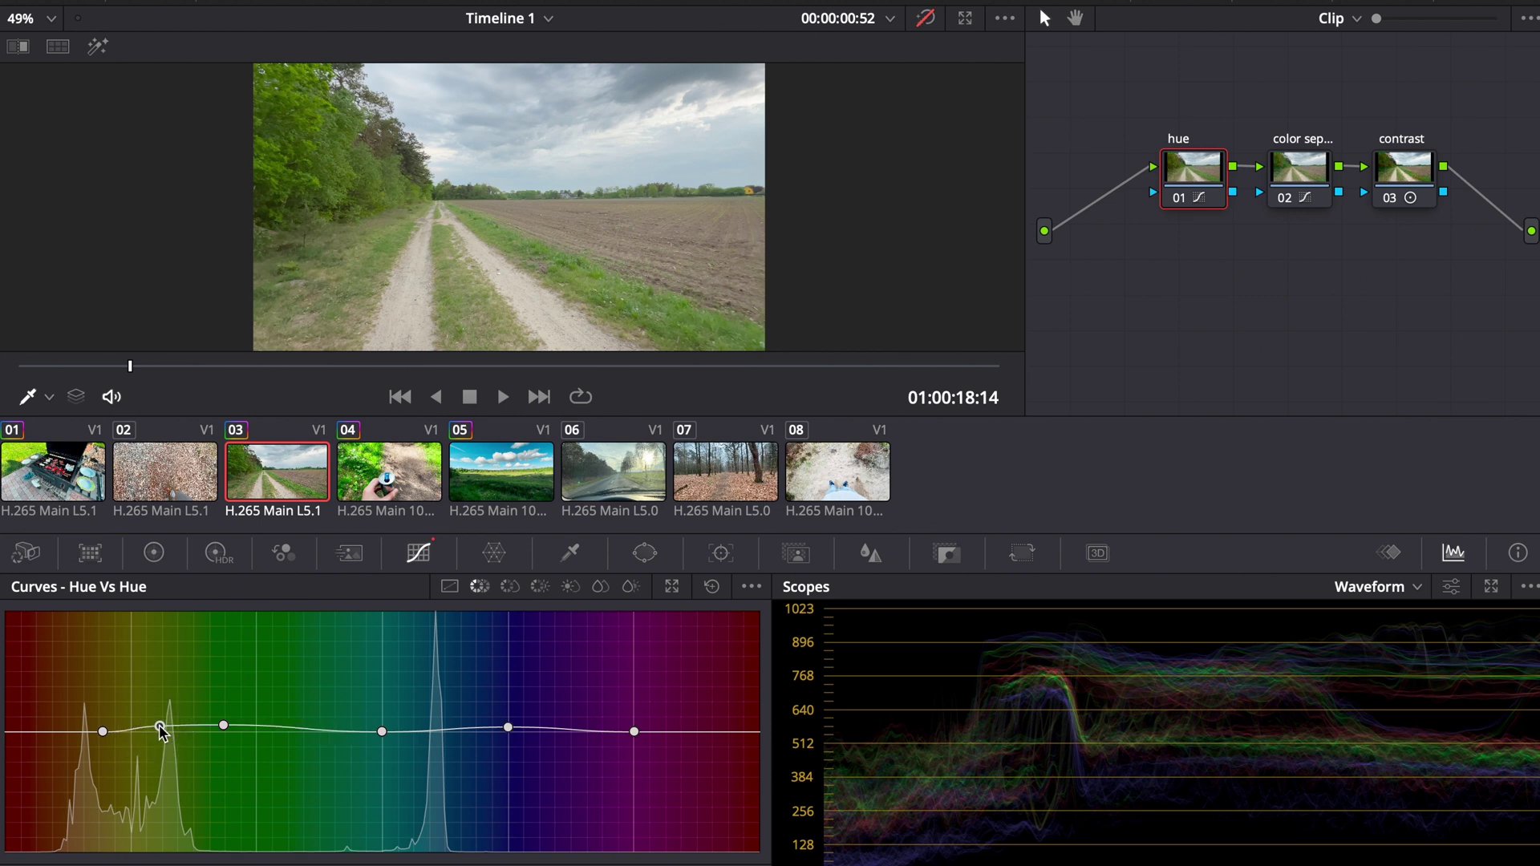
pyautogui.click(923, 21)
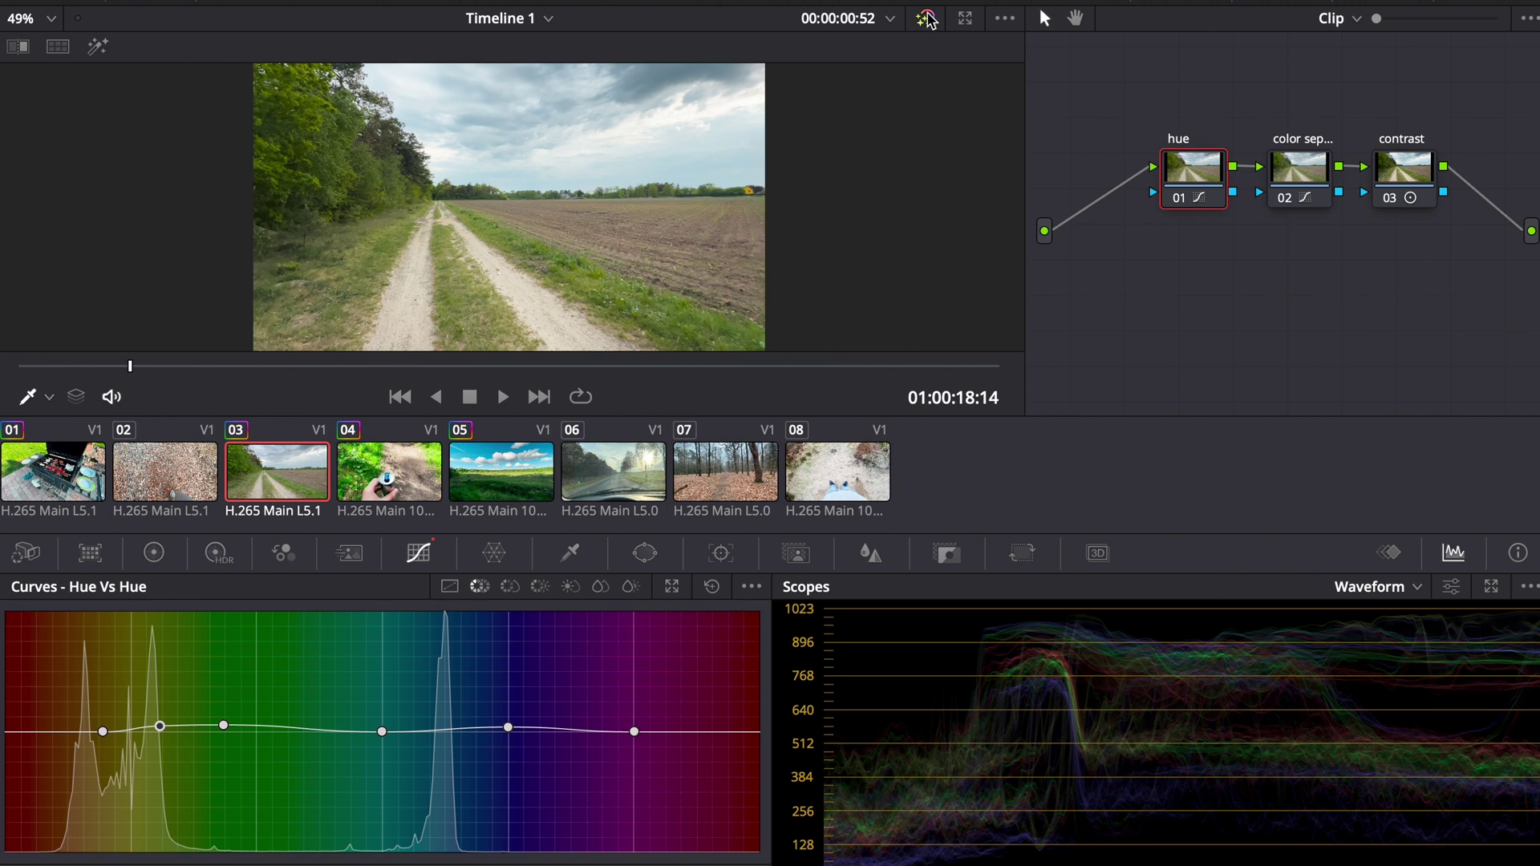